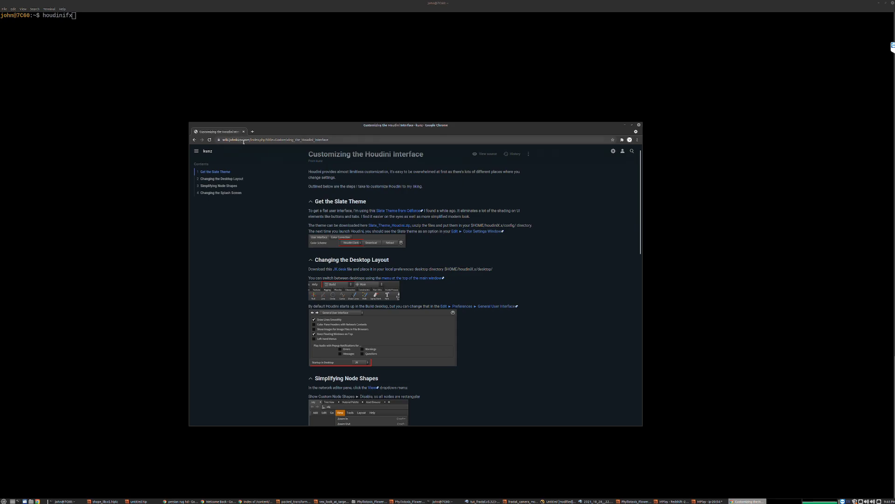
Step: Launch Houdini by running houdinifx in the terminal
left_click(266, 78)
key("Return")
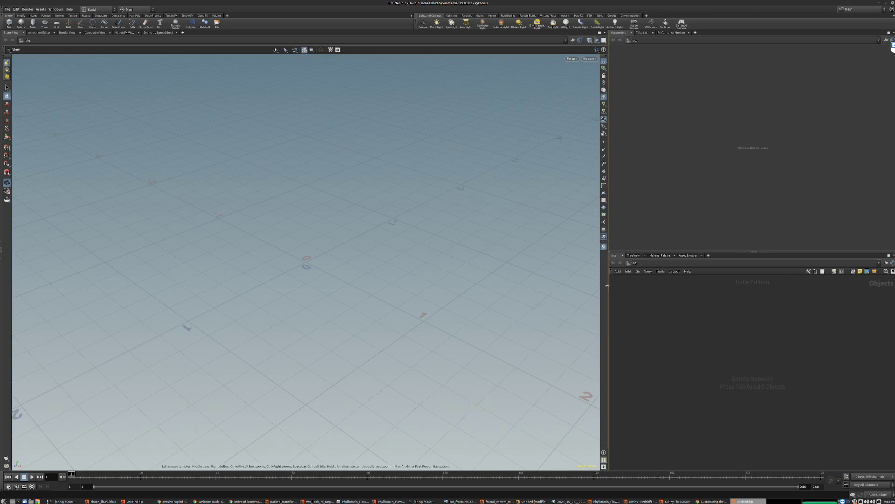
Step: Widen the network editor side to about half the window and collapse the separate parameter pane above it
left_click_drag(608, 286, 423, 252)
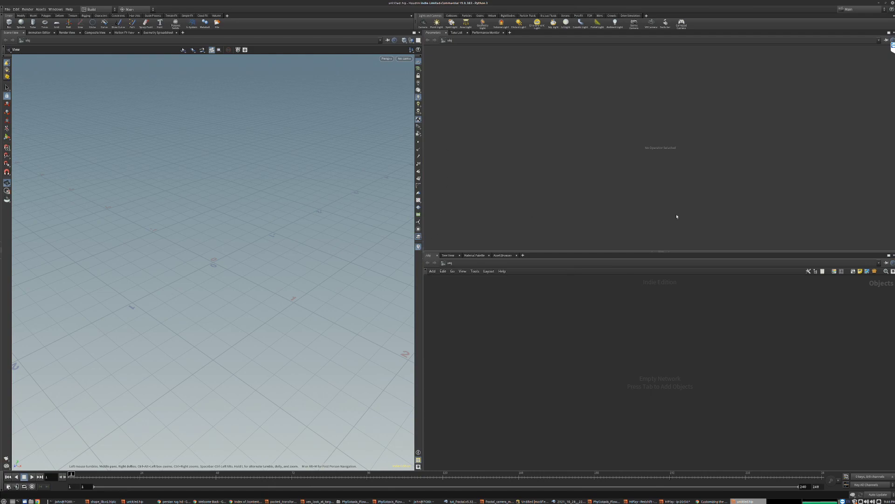
left_click(653, 254)
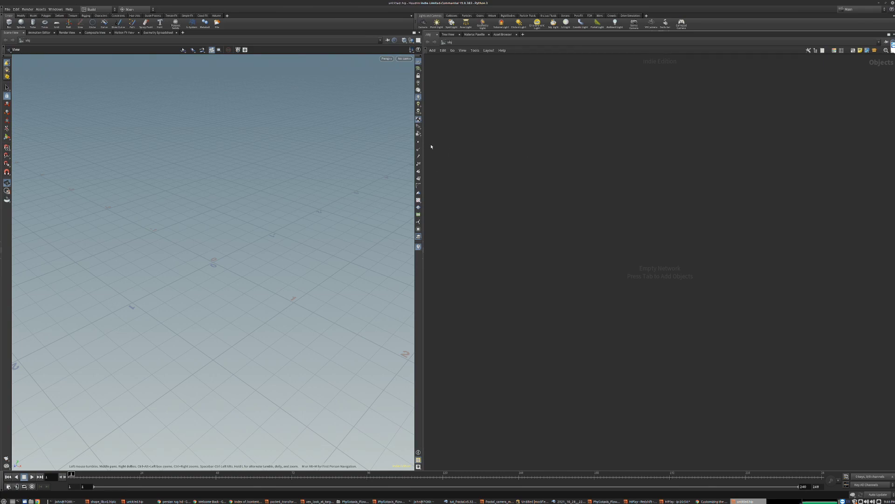
left_click_drag(425, 146, 420, 148)
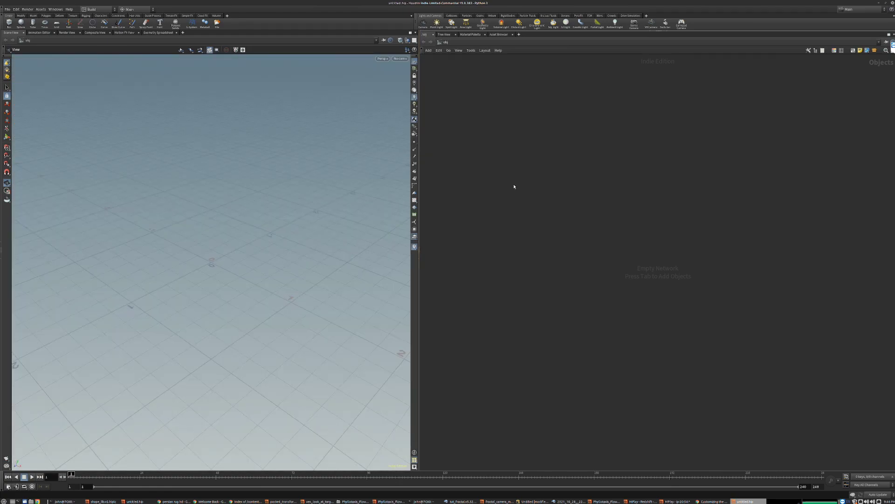
Step: Show the parameter overlay inside the network editor and add a Geometry object to the object network
key("p")
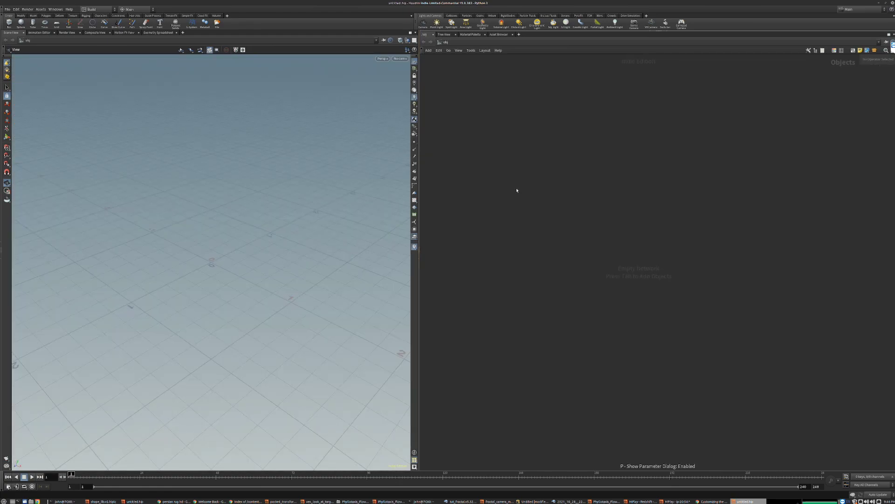
key("Tab")
type("ge")
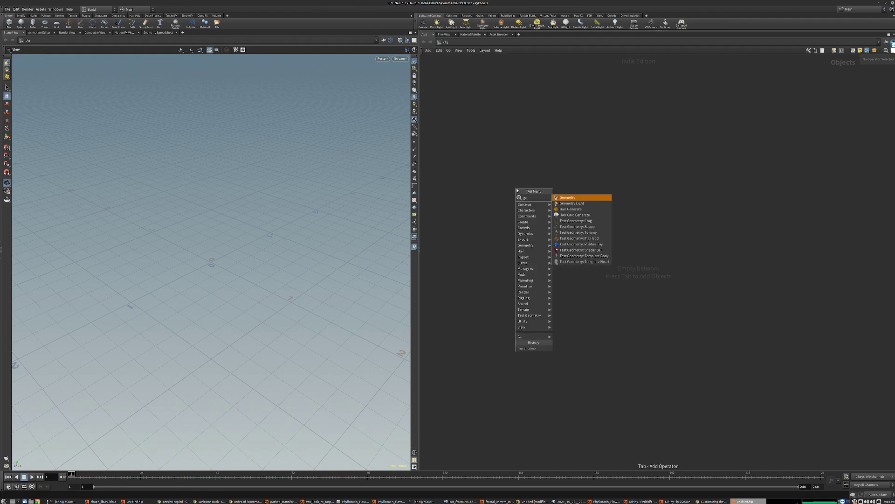
key("Return")
left_click(556, 198)
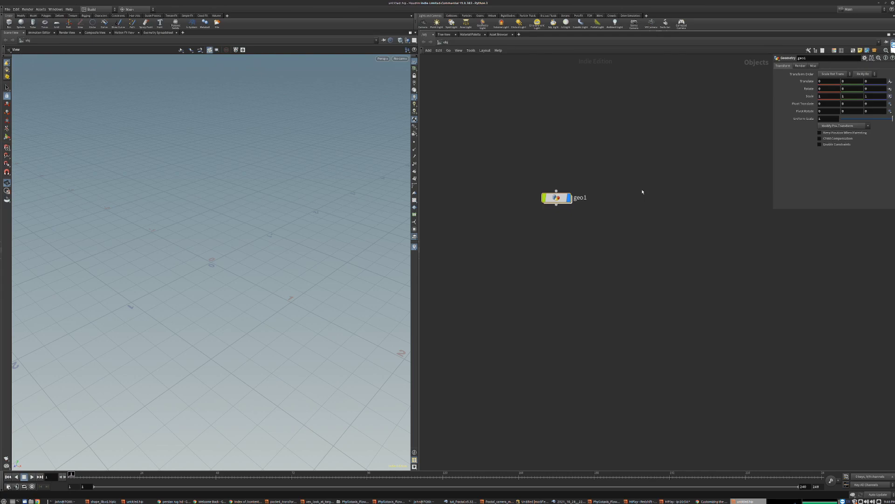
Step: Enlarge the parameter overlay to roughly half the width and half the height of the network editor
key("p")
key("p")
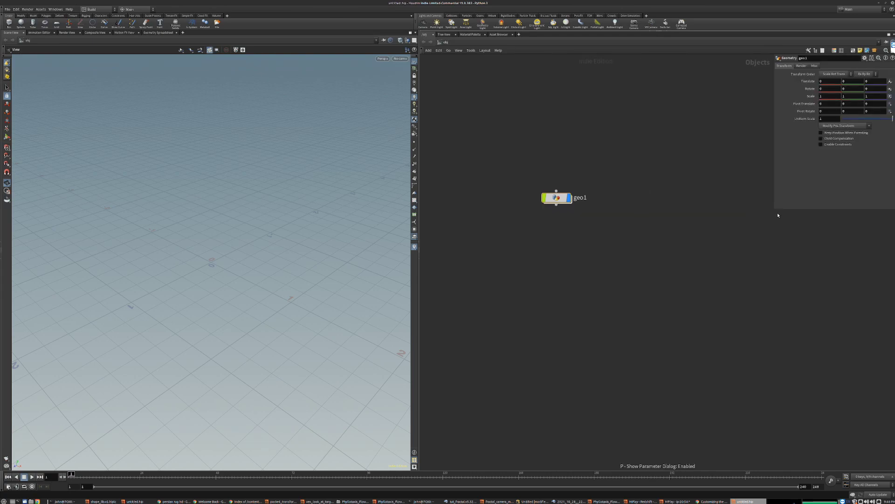
left_click_drag(778, 215, 669, 233)
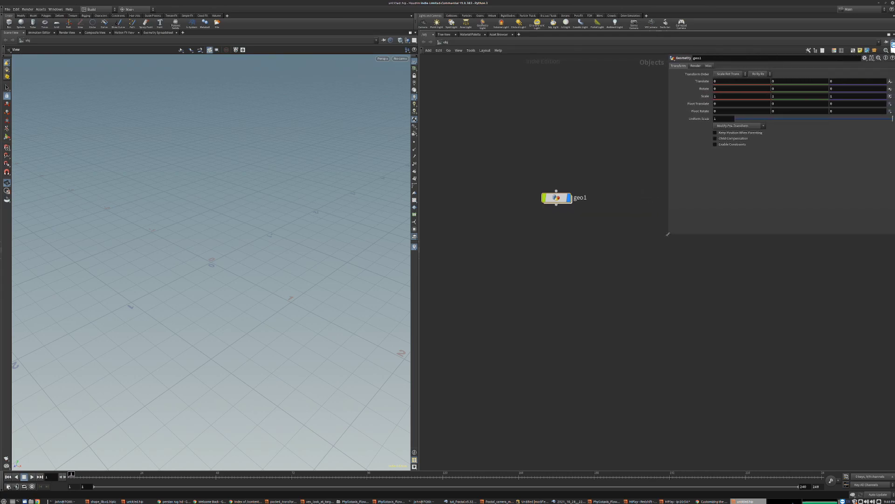
Step: Inside geo1, add a Test Geometry: Pig Head node and frame the head in the viewport
double_click(557, 198)
key("p")
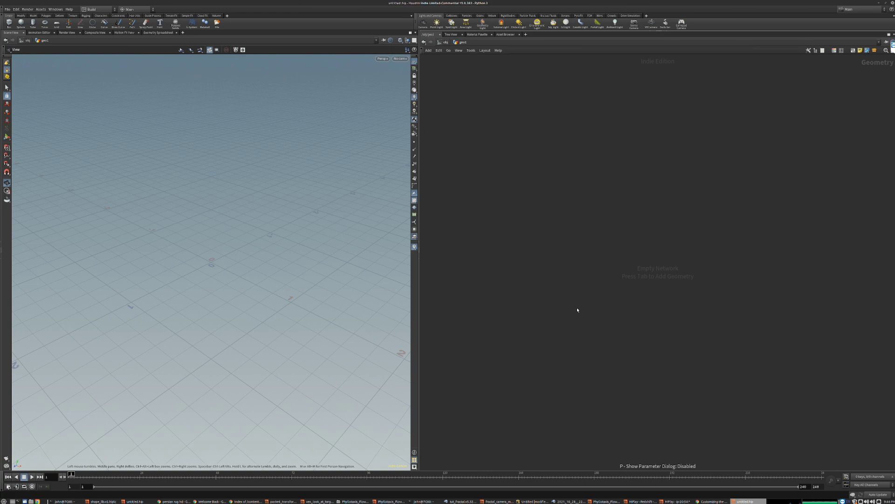
key("p")
key("Tab")
type("ge")
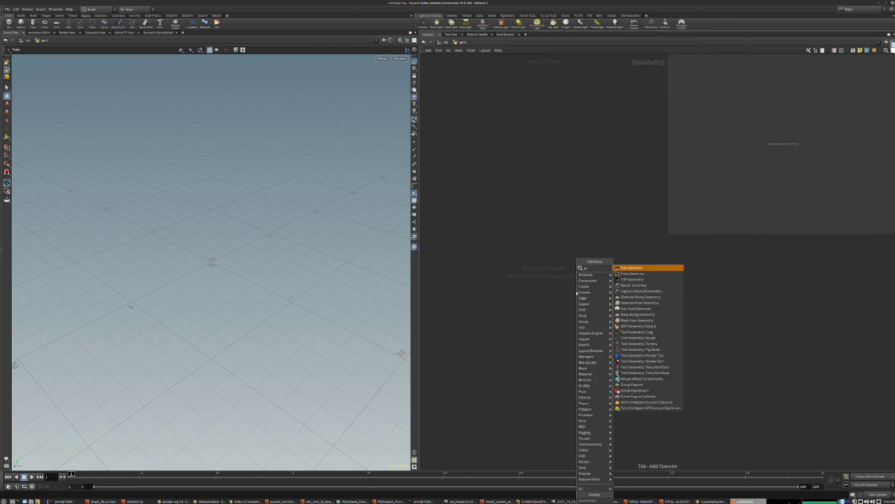
left_click(629, 349)
left_click(580, 246)
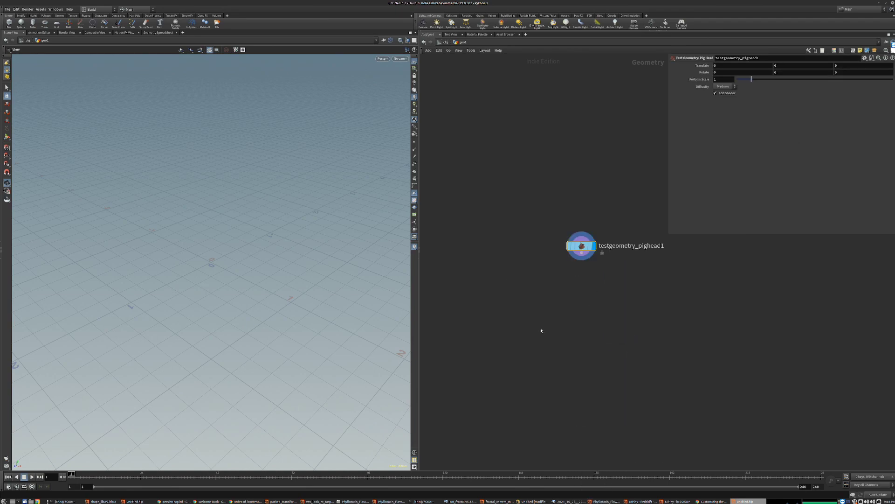
key("h")
left_click_drag(154, 299, 196, 270)
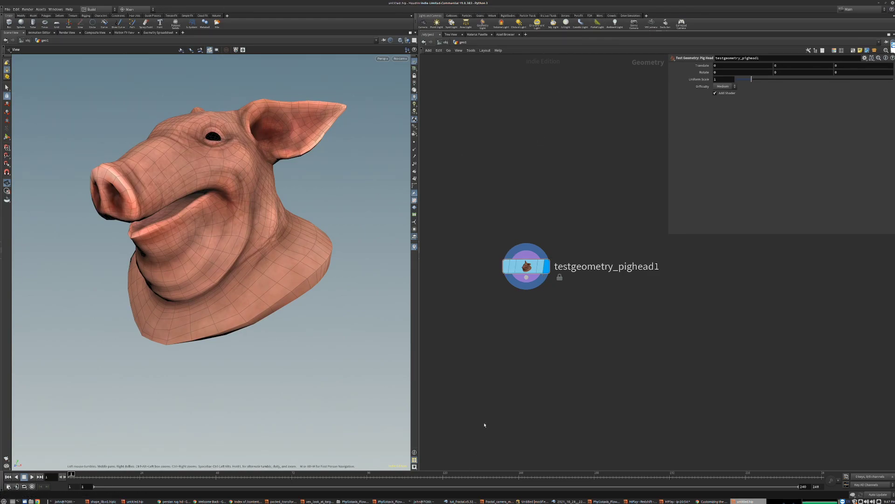
Step: Add a Null node wired to the pig head's output and align it directly below the pig head node
key("Tab")
left_click(531, 276)
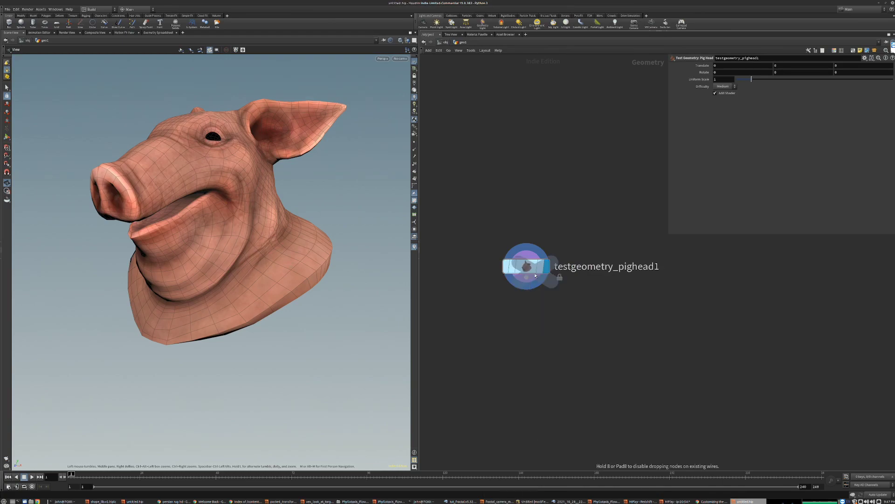
left_click(518, 321)
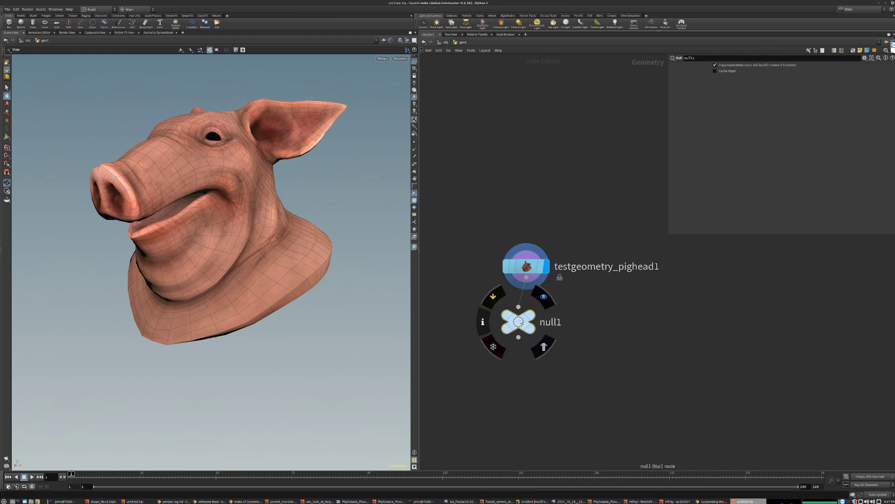
left_click_drag(519, 322, 526, 327)
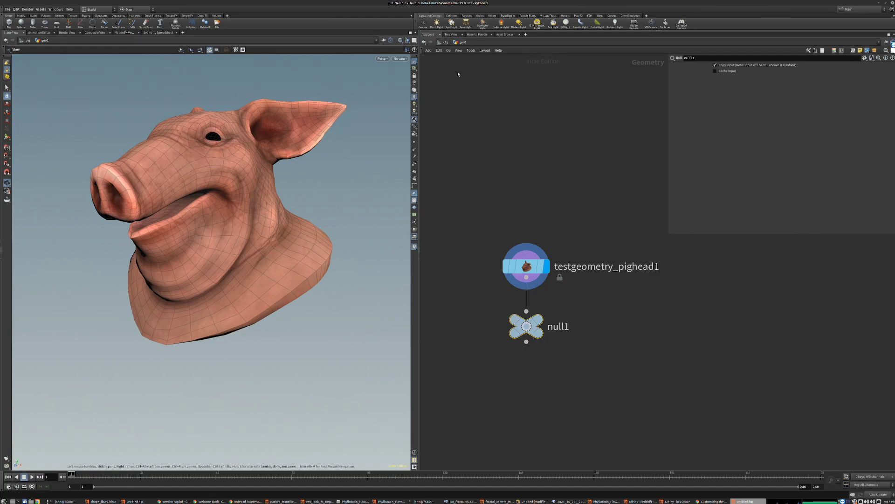
Step: Turn off Show Custom Node Shapes for the network editor so all nodes are drawn as rectangles
left_click(459, 50)
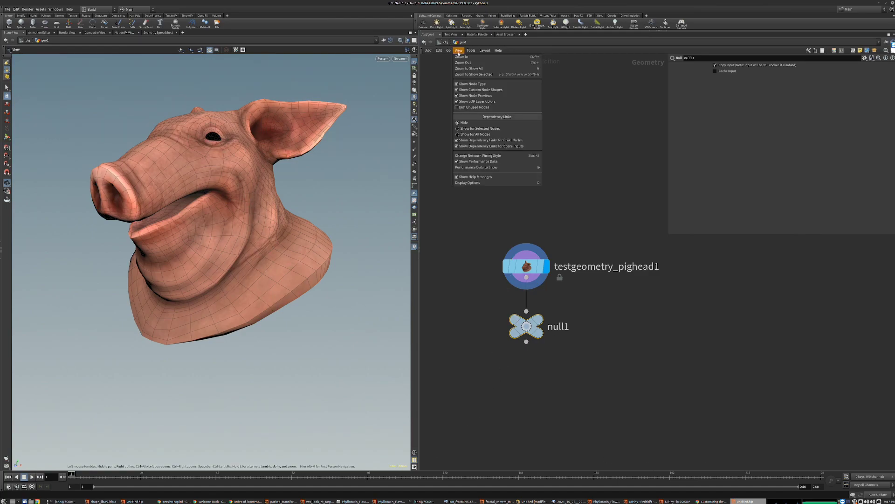
mouse_move(471, 51)
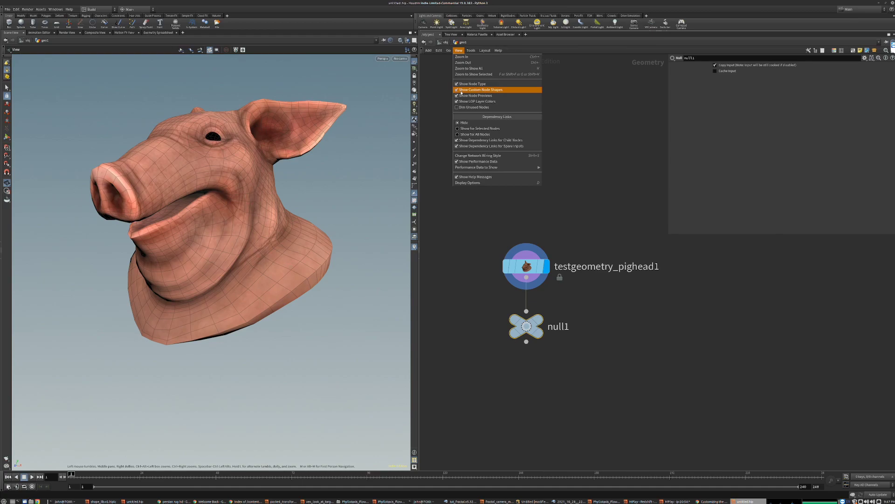
left_click(481, 89)
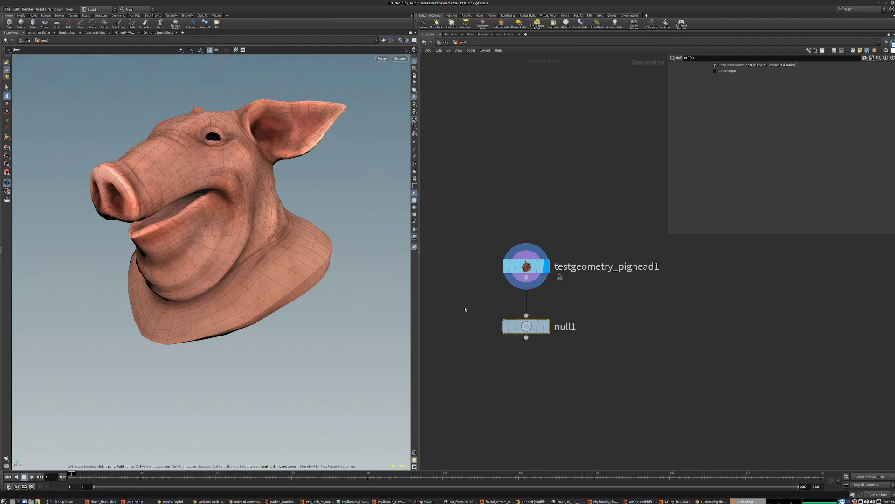
Step: In the Network Editor, Nodes and Trees preferences, turn off the stacked look for nodes with contents, checking geo1 at object level, and apply the change
left_click(17, 9)
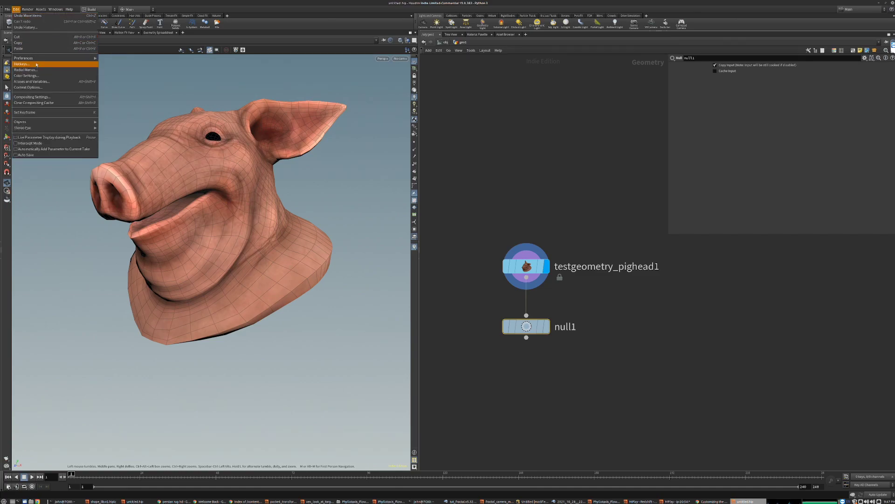
mouse_move(47, 59)
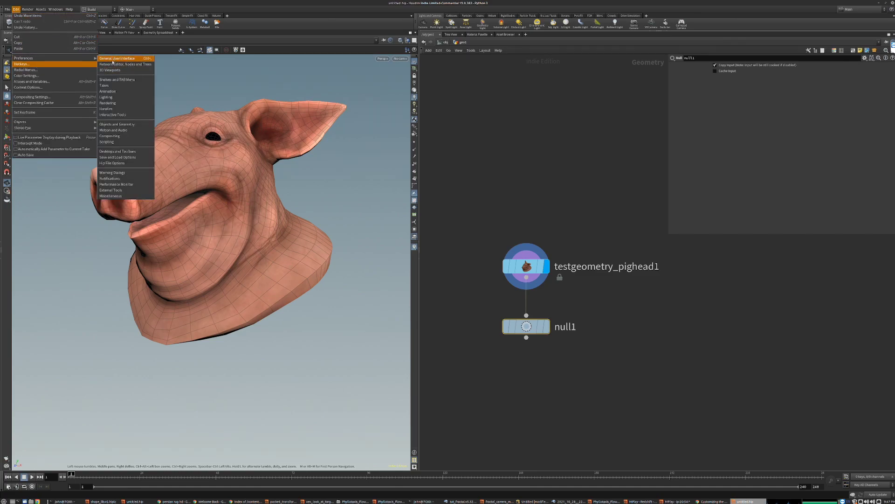
left_click(125, 64)
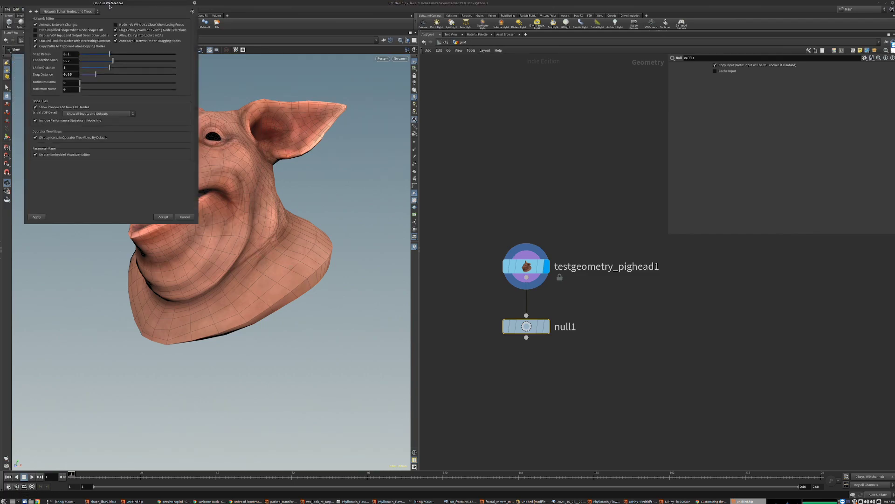
left_click_drag(111, 2, 286, 125)
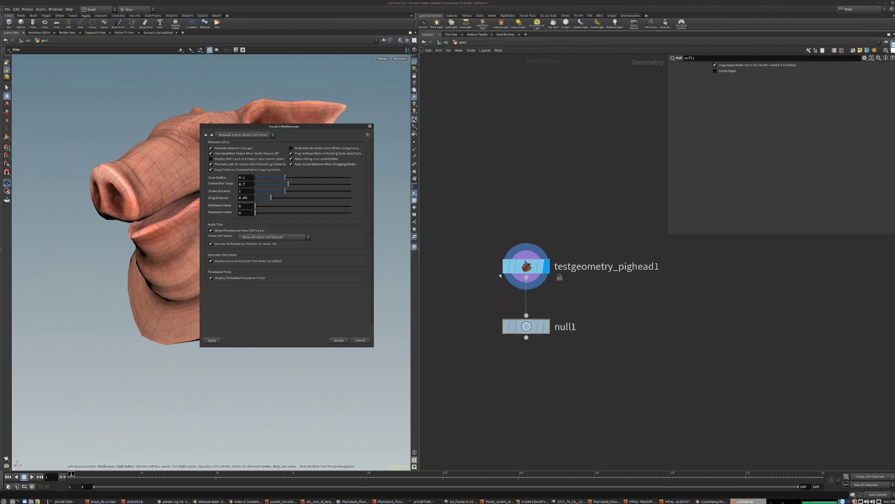
left_click(441, 43)
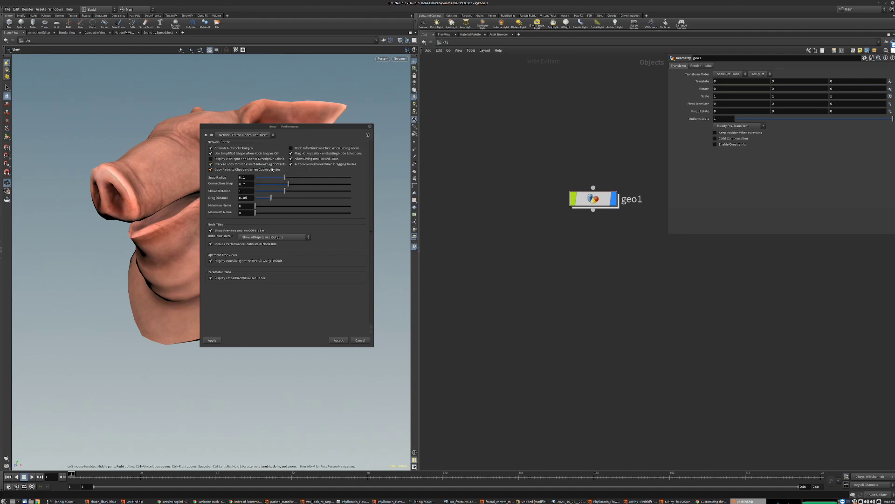
double_click(594, 198)
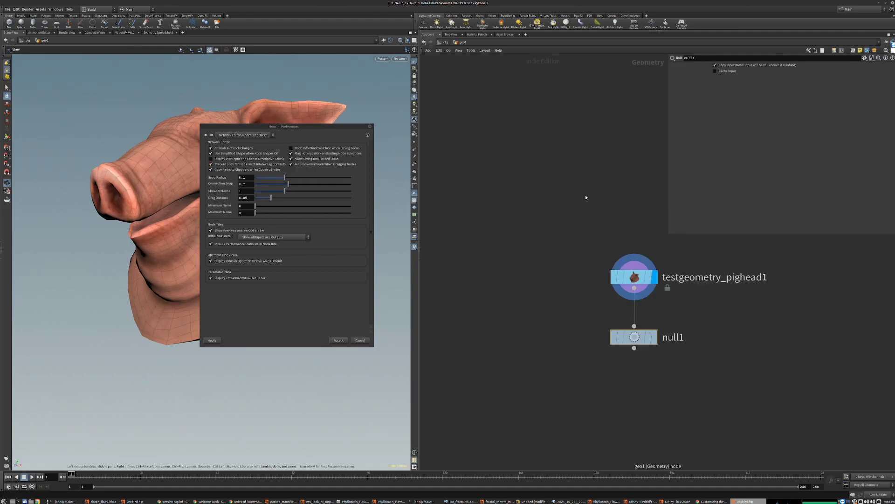
key("u")
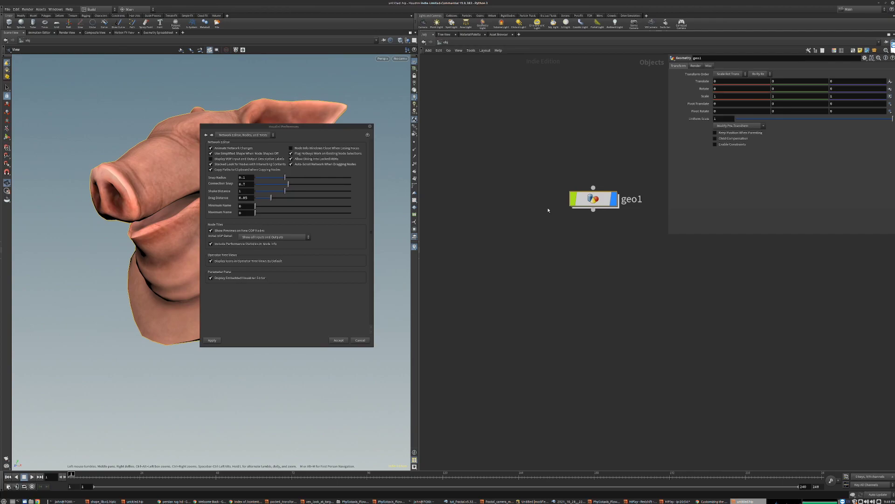
mouse_move(615, 204)
left_click(232, 164)
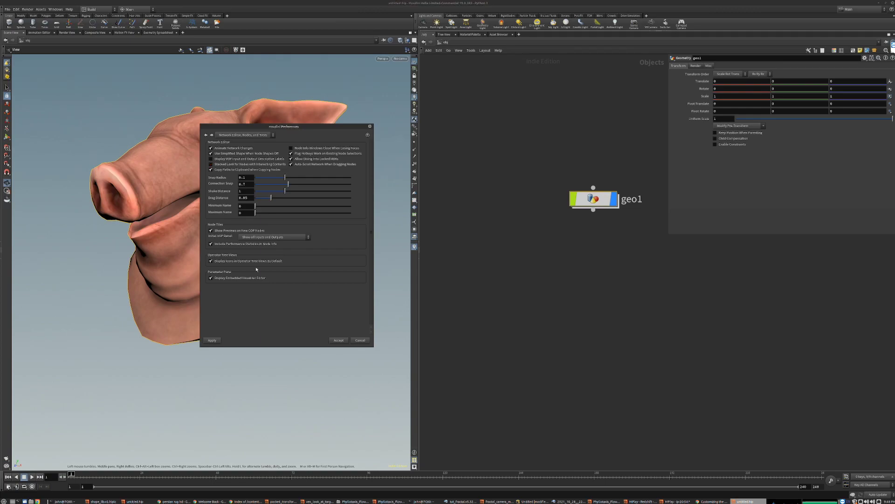
left_click(217, 341)
left_click(370, 127)
Step: Inside geo1, open the network view display options and choose Never Show Node Ring as the ring's node size
mouse_move(567, 173)
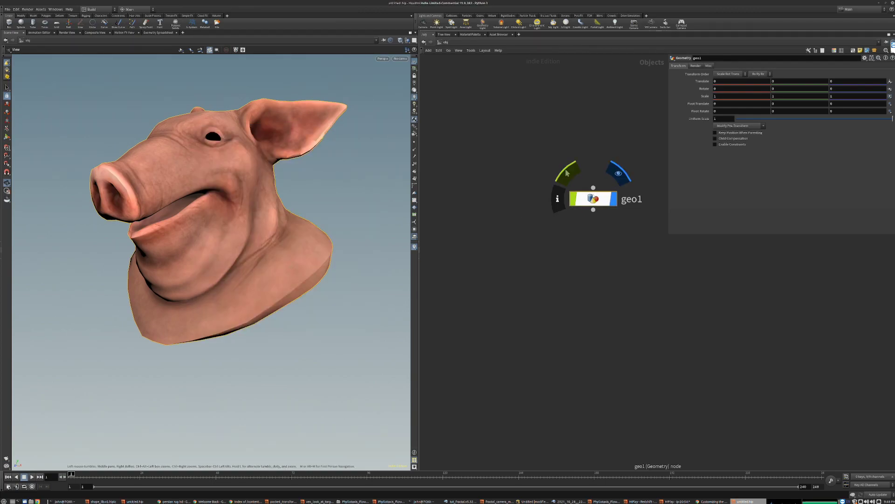
double_click(594, 199)
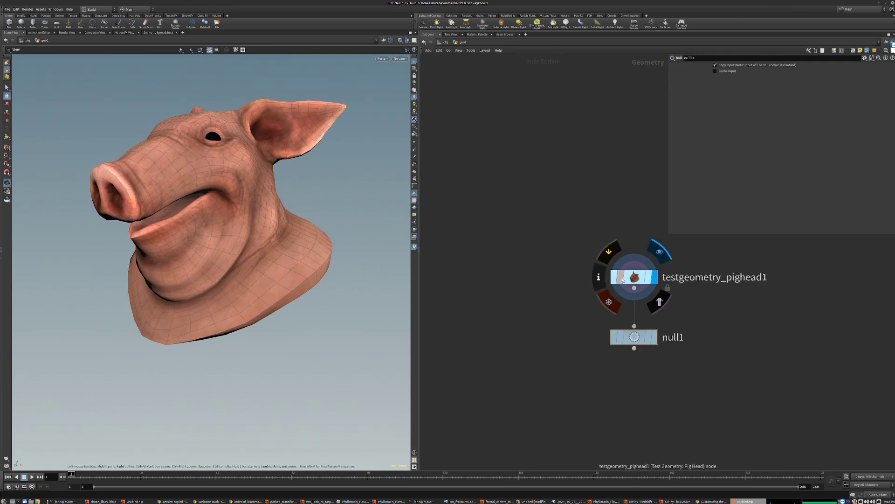
mouse_move(641, 334)
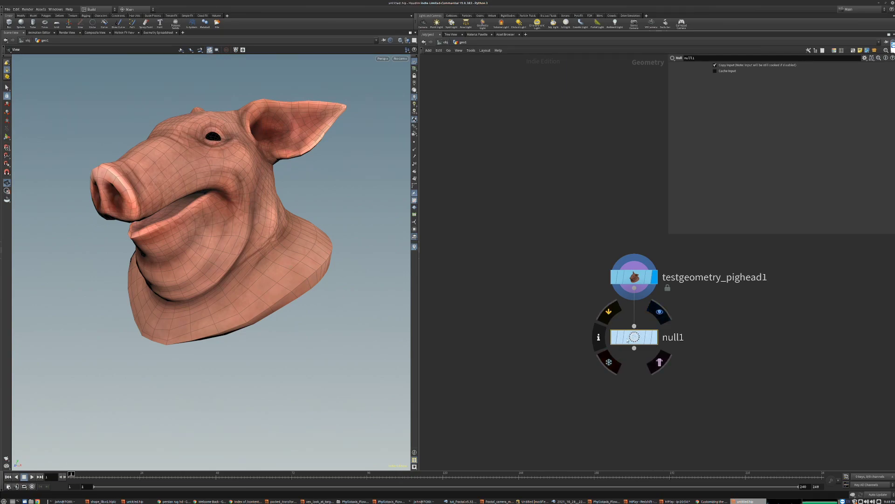
key("d")
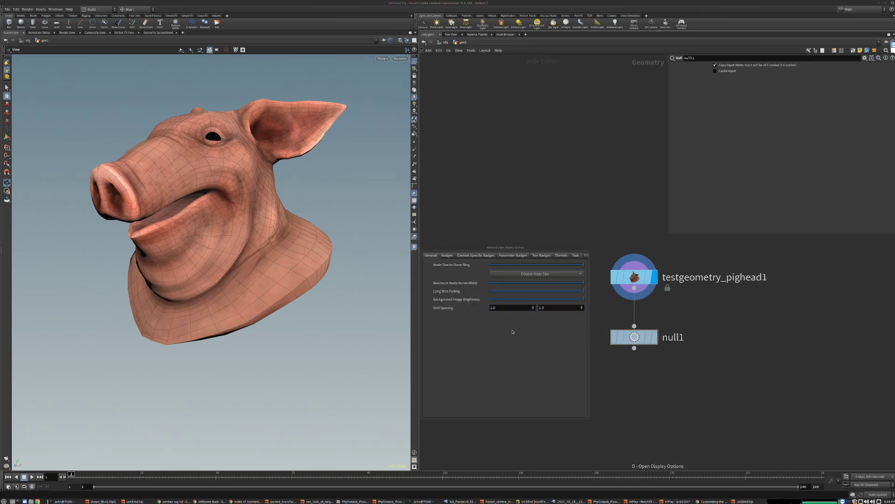
left_click(549, 275)
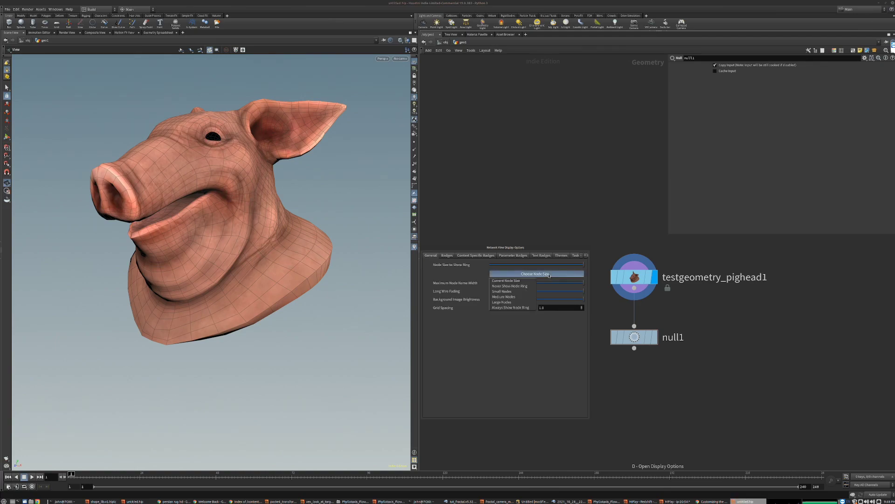
left_click(527, 291)
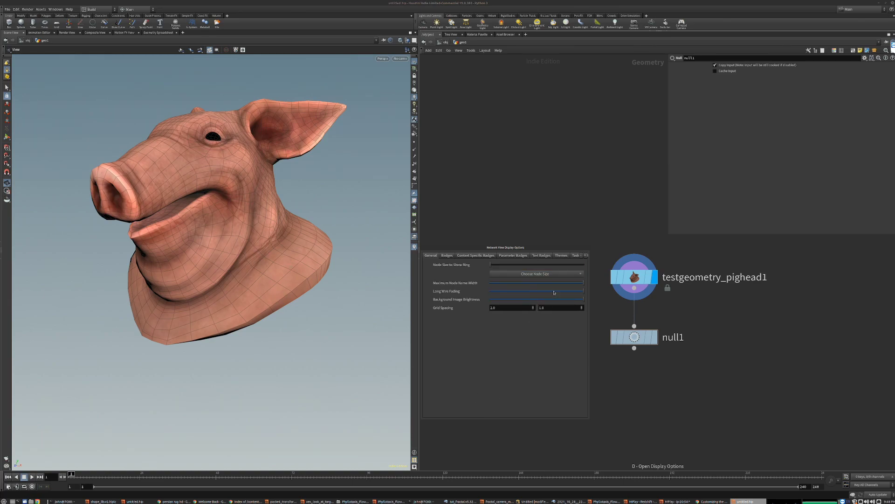
Step: Lower Long Wire Fading to its minimum and move null1 far below the pig head node to test the long wire
left_click_drag(553, 295, 434, 294)
left_click_drag(634, 337, 817, 439)
scroll(662, 339, "down", 3)
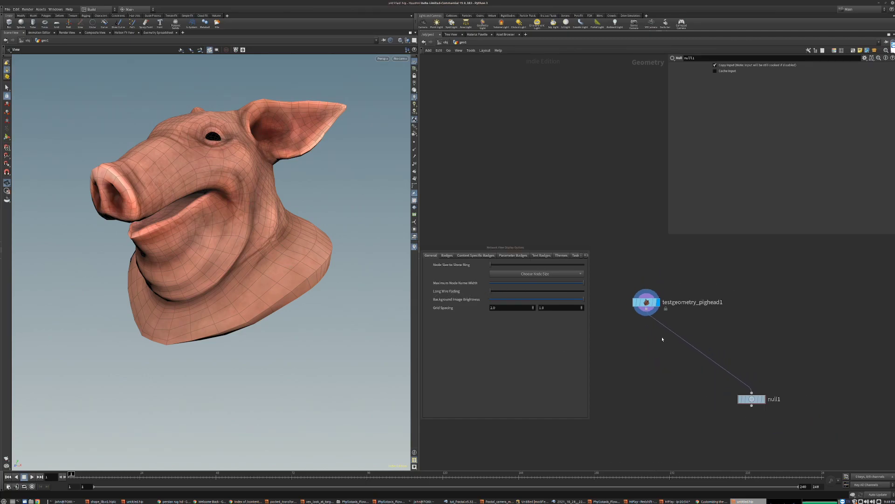
scroll(662, 339, "down", 2)
middle_click_drag(663, 339, 627, 285)
left_click_drag(690, 306, 607, 460)
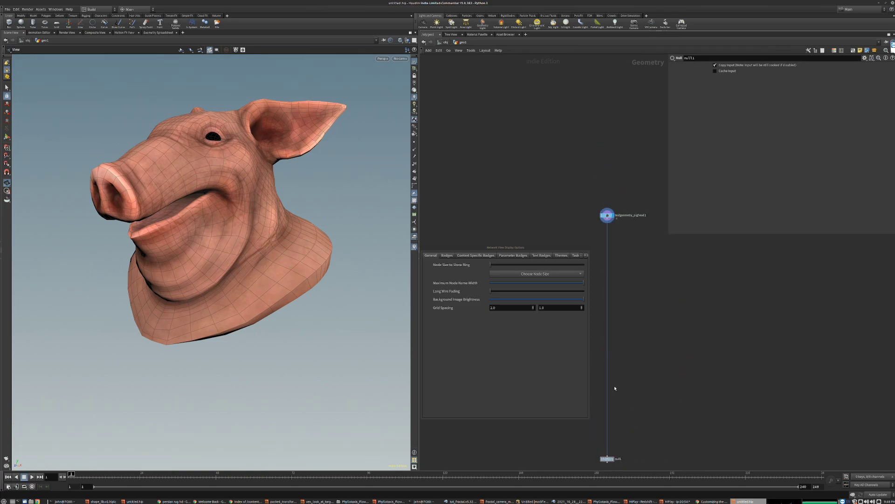
Step: Bring Long Wire Fading all the way down and inspect the full wire between the pig head node and null1
left_click_drag(563, 291, 455, 309)
middle_click_drag(621, 422, 606, 367)
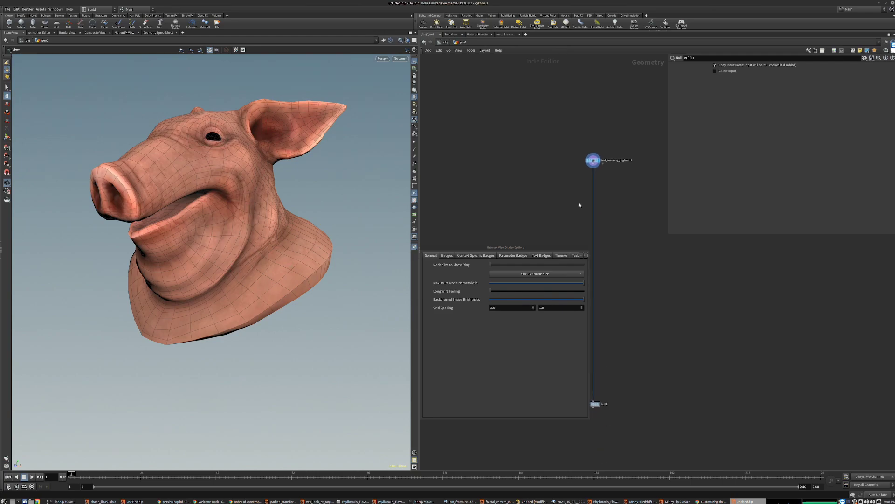
middle_click_drag(607, 235, 602, 250)
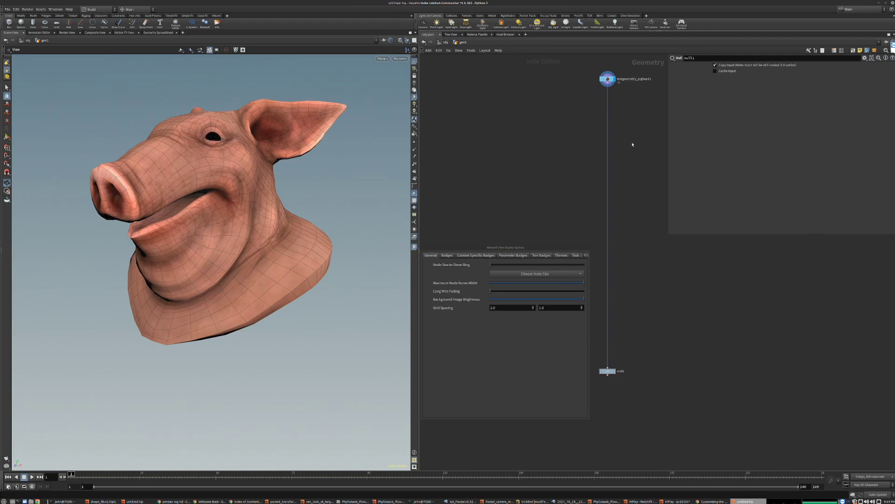
middle_click_drag(622, 97, 609, 127)
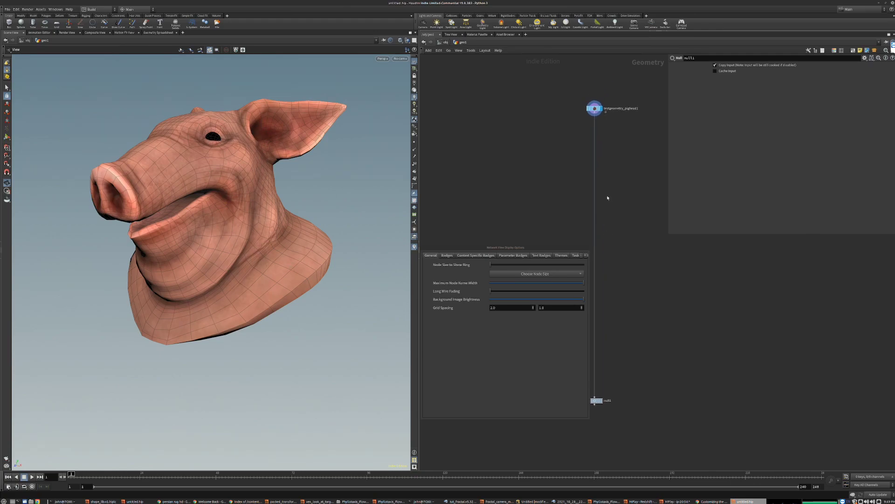
key("h")
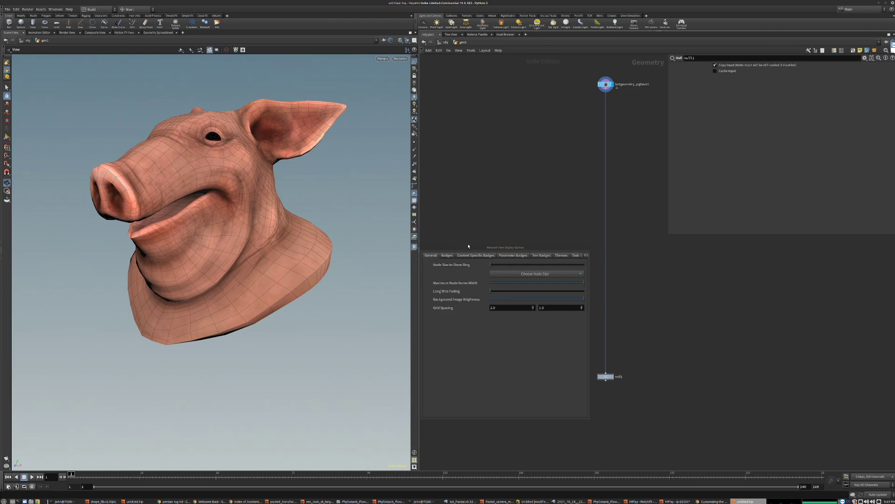
Step: Among the context-specific badges, set the Non-compilable SOP Badge to Normal
left_click(447, 255)
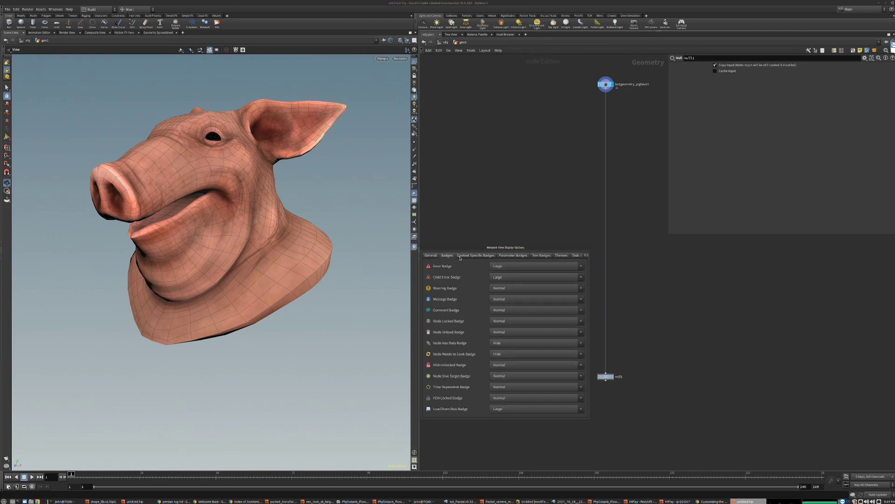
left_click(460, 256)
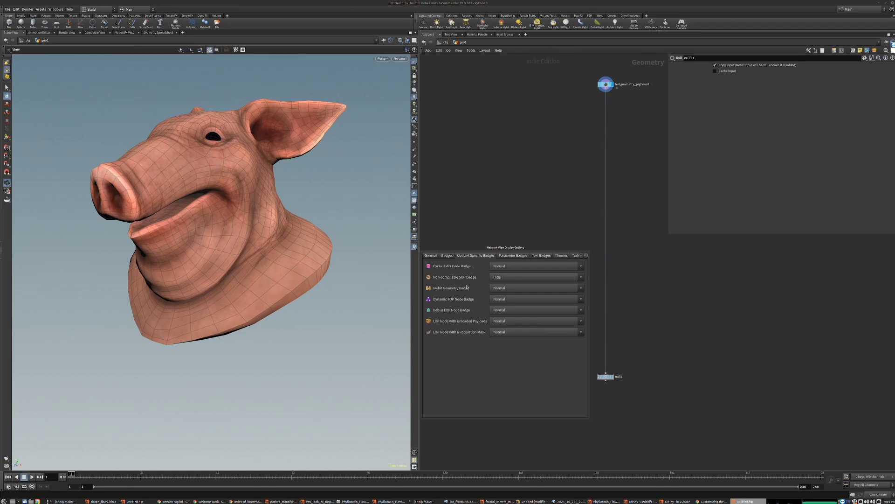
left_click(498, 277)
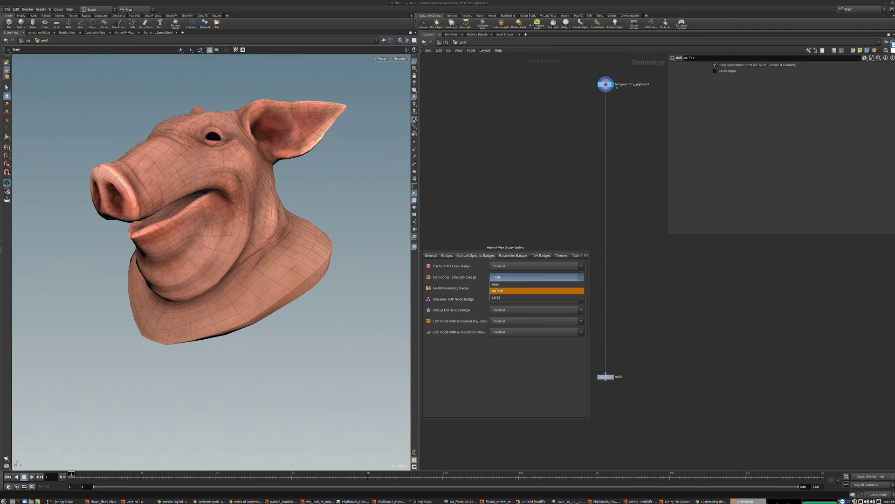
left_click(496, 280)
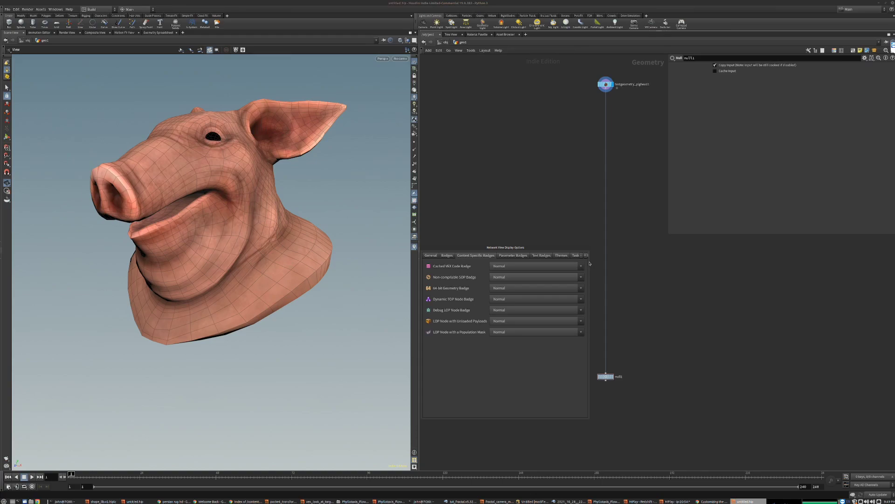
Step: Widen the display options window, go to the theme settings and set Default Node Shapes to No Shapes Theme
left_click_drag(589, 265, 666, 260)
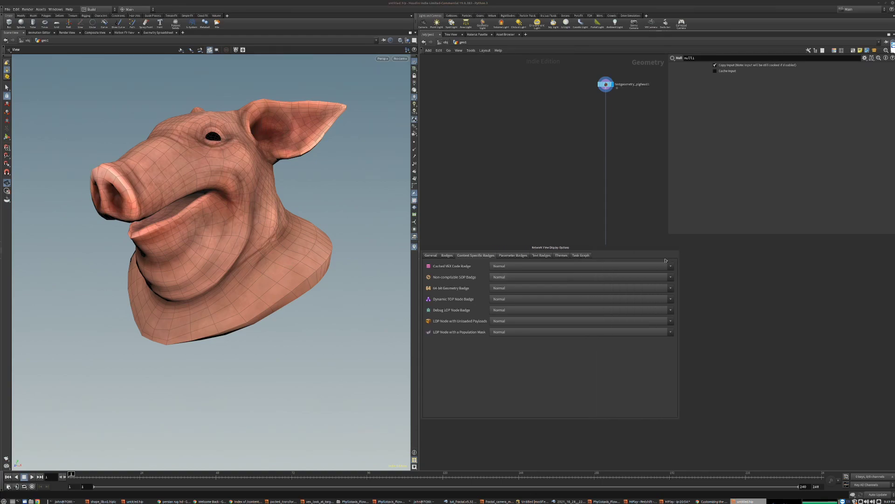
left_click(565, 256)
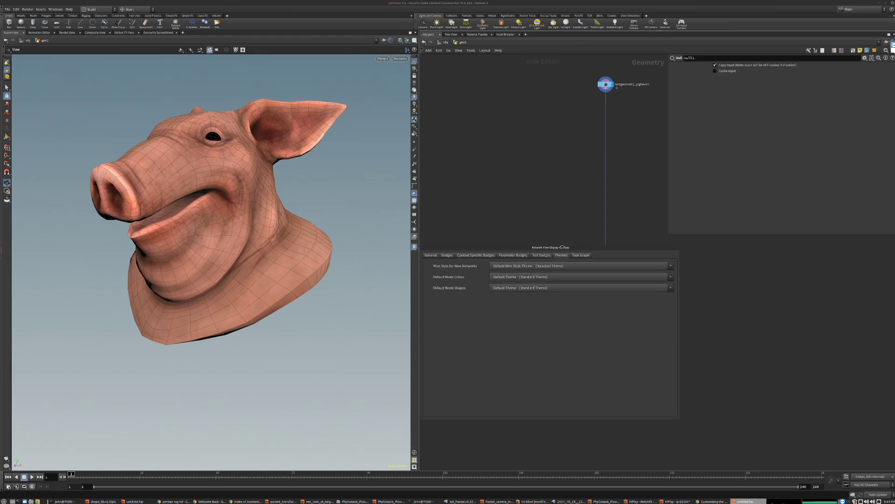
left_click_drag(564, 247, 471, 78)
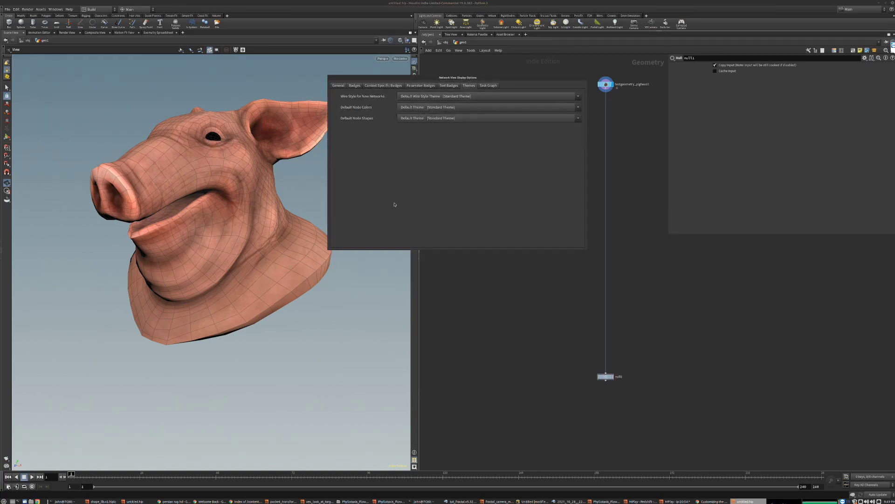
left_click(436, 119)
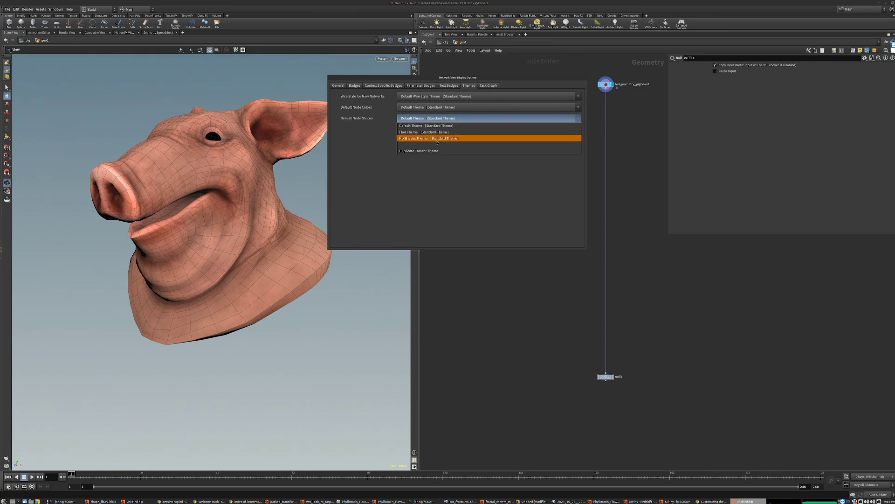
left_click(422, 138)
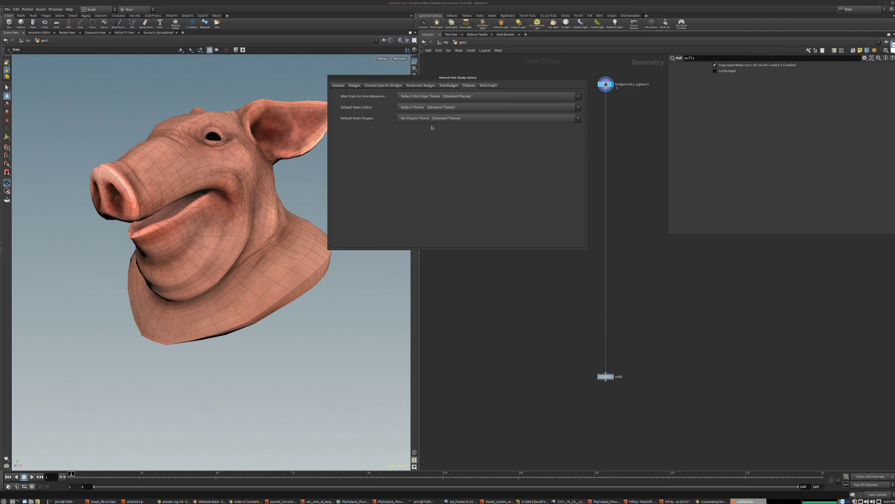
Step: Set Default Node Colors to No Colors Theme and close the network view display options
left_click(429, 108)
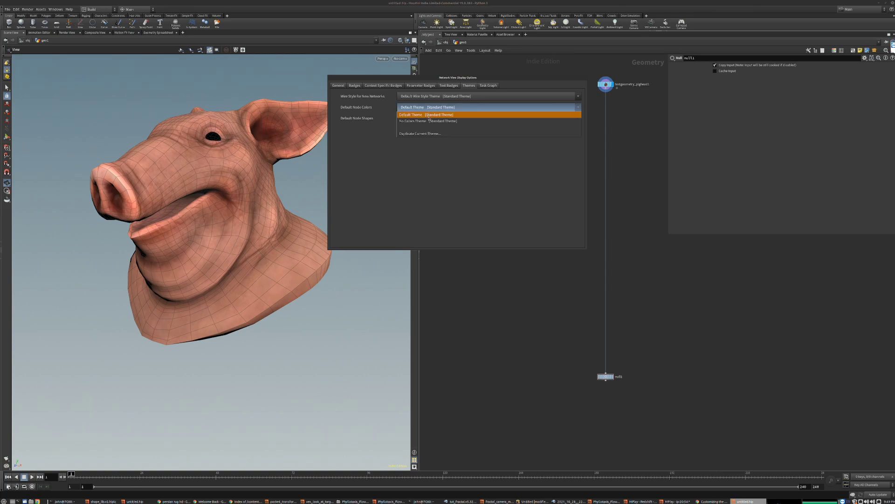
left_click(429, 120)
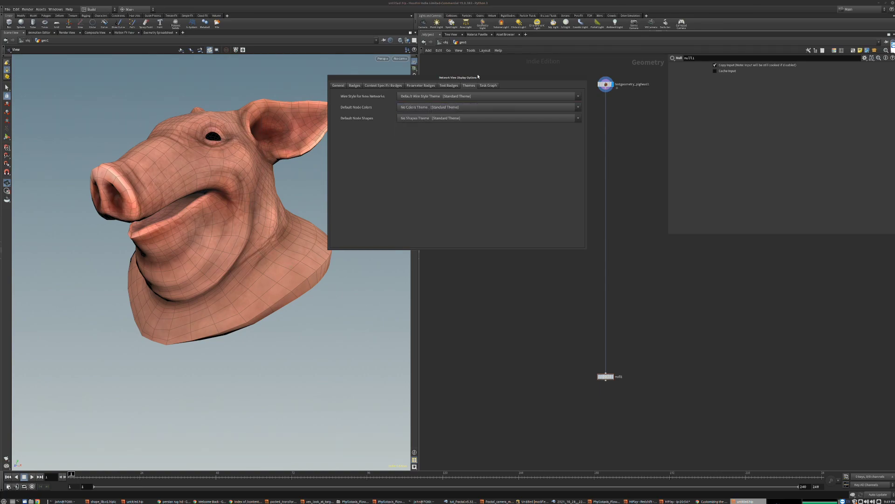
left_click_drag(478, 76, 433, 160)
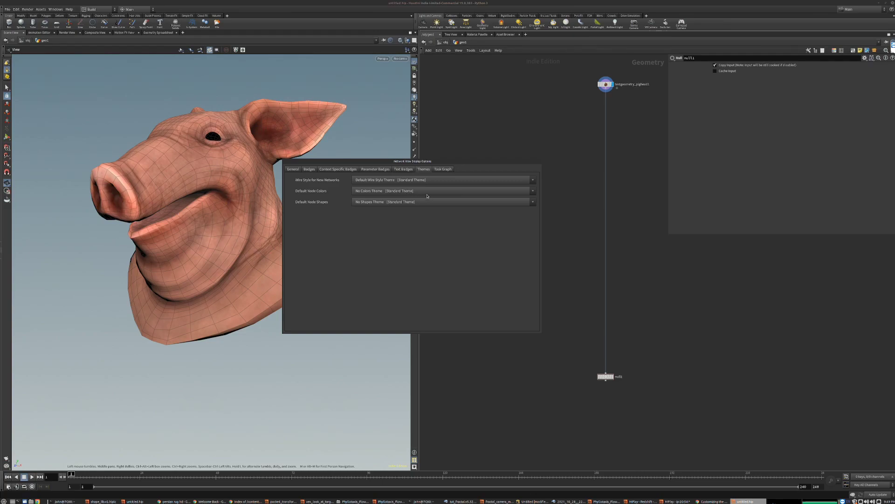
left_click(362, 193)
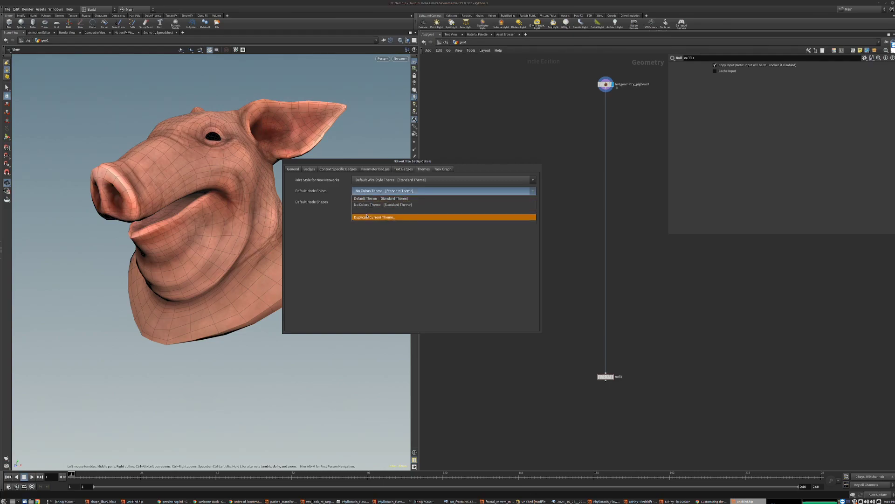
left_click(370, 205)
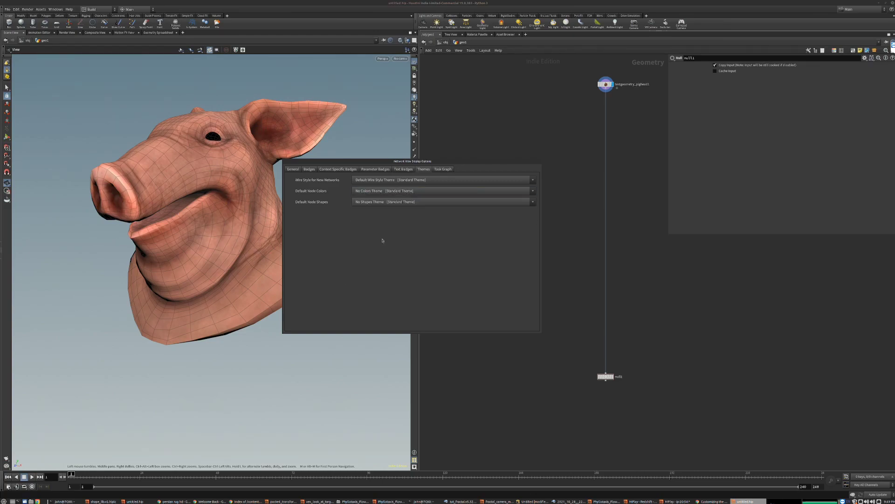
right_click(516, 165)
left_click(531, 223)
middle_click_drag(536, 192, 452, 249)
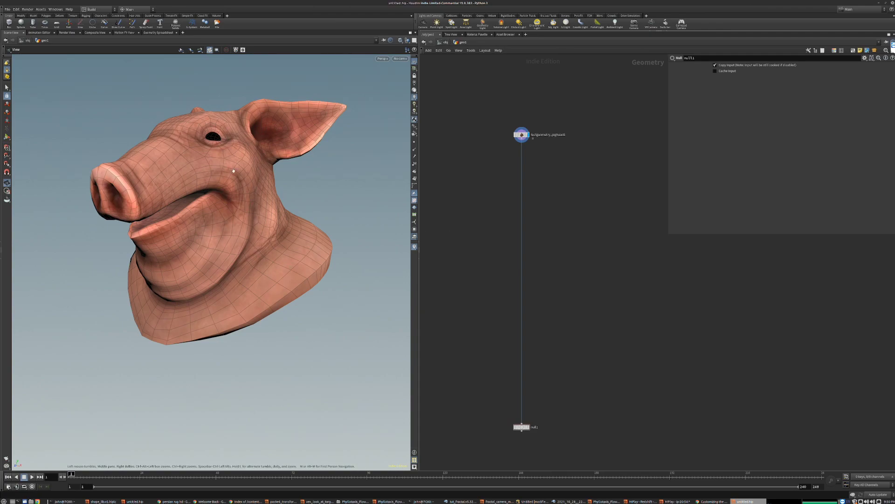
Step: In the Asset Manager configuration, set the Asset Definition Toolbar to Show Always and close the manager
left_click(55, 9)
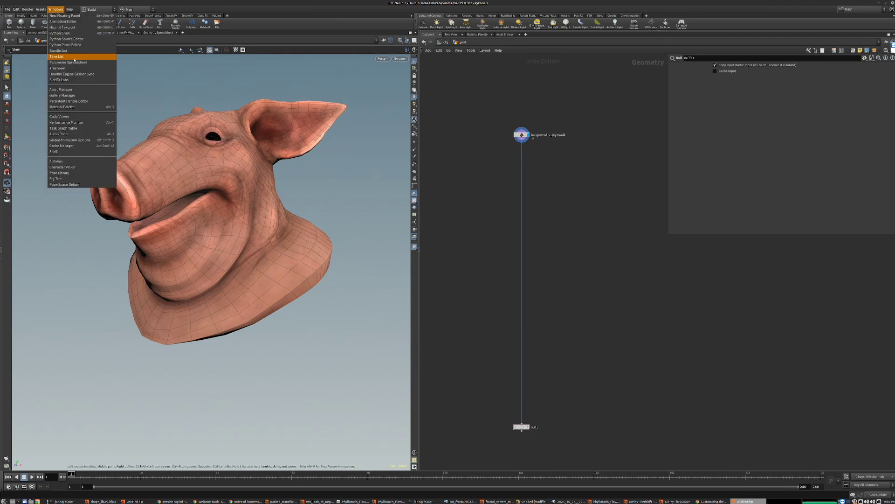
left_click(81, 90)
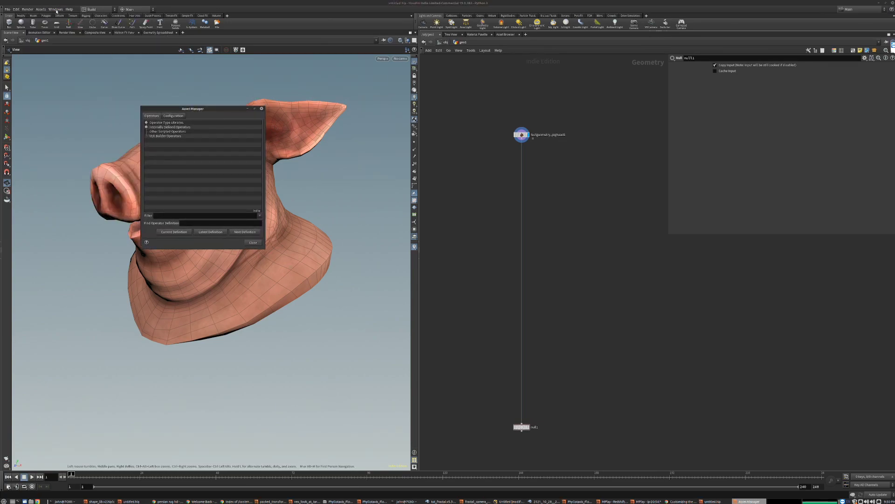
left_click(173, 116)
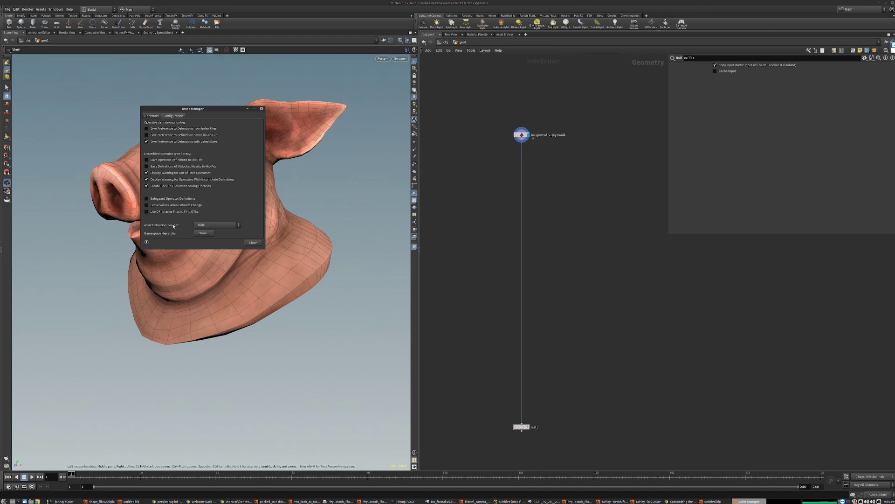
left_click(198, 225)
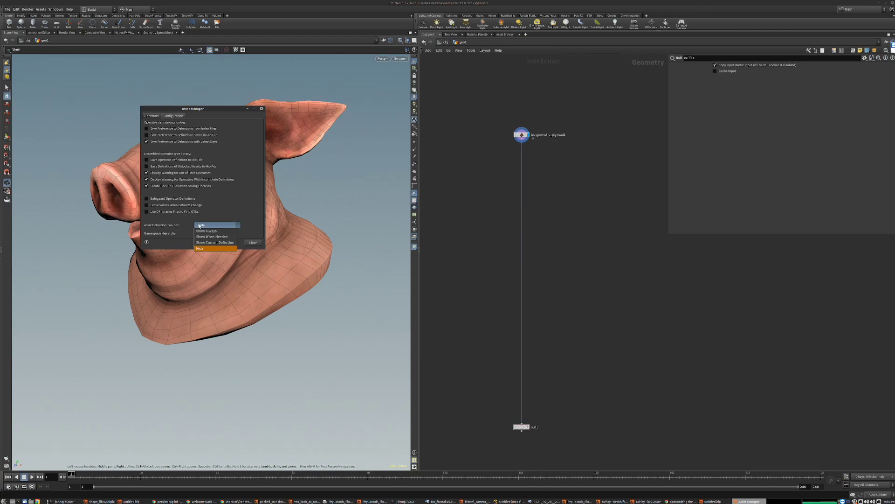
left_click(199, 230)
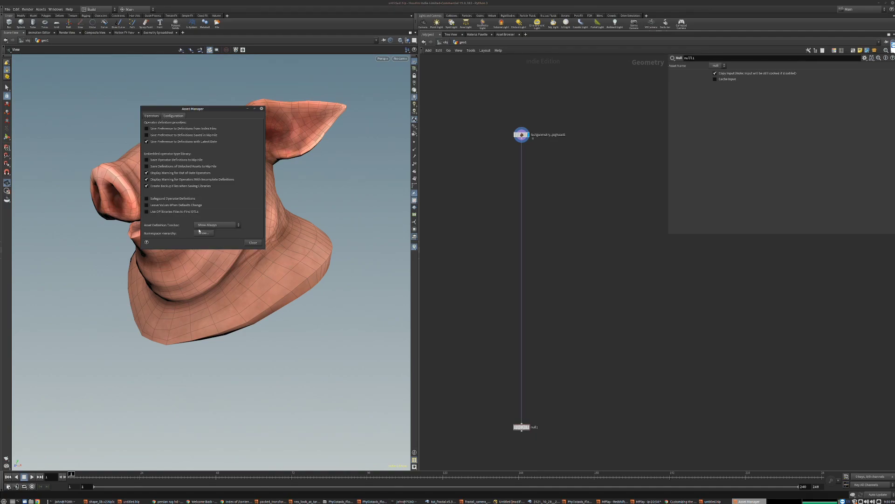
left_click(253, 242)
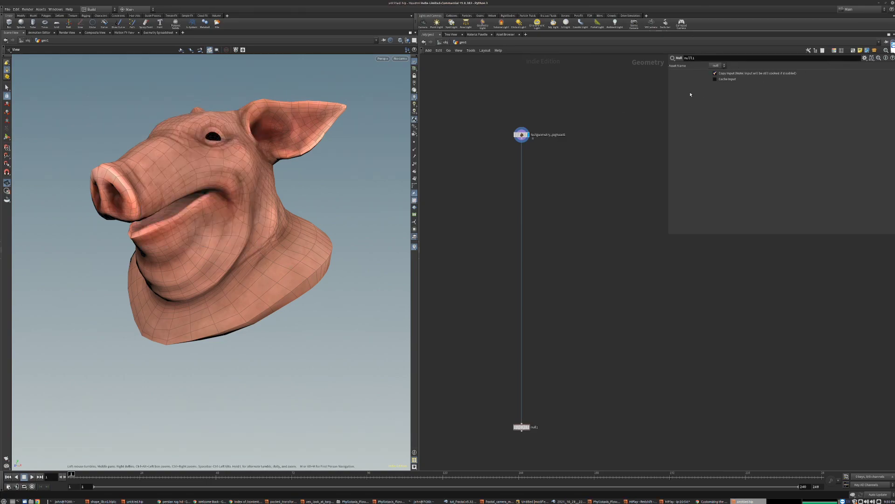
Step: Select the testgeometry_pighead1 node to check the asset name and path in its parameters
scroll(515, 141, "up", 3)
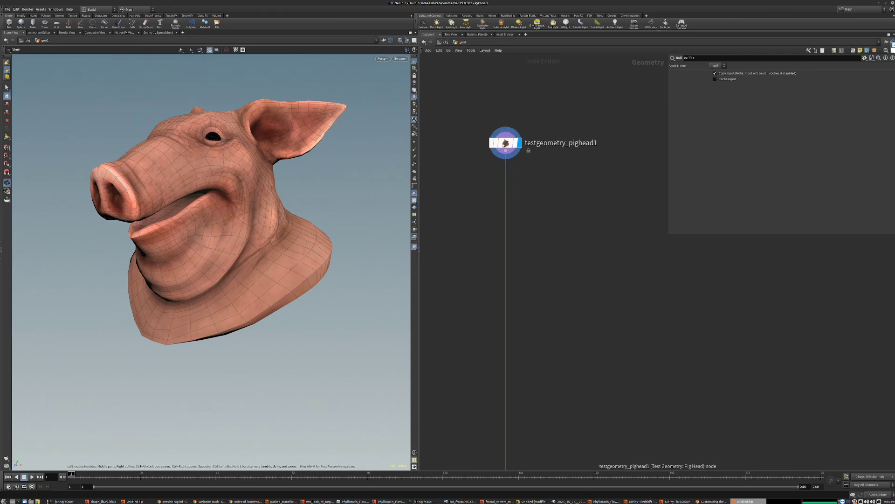
left_click(506, 144)
scroll(533, 138, "up", 1)
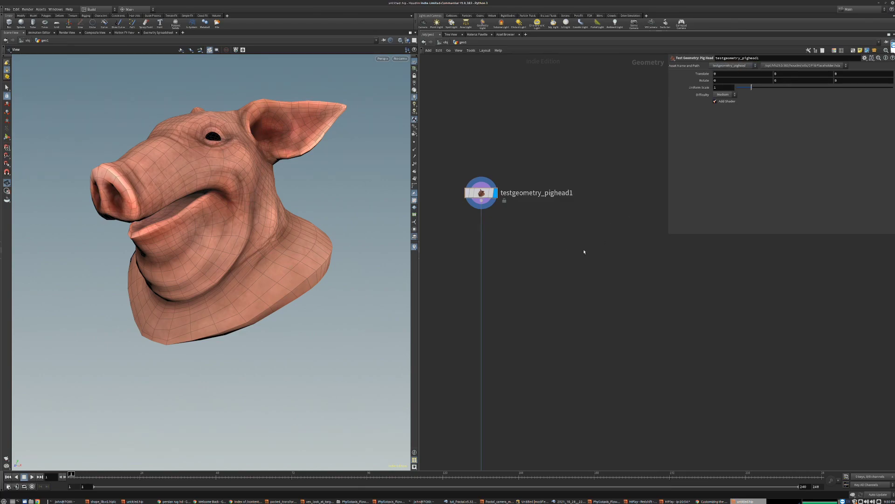
Step: Add a Scatter node beside the pig head node and switch its asset version to the older scatter
key("Tab")
type("scat")
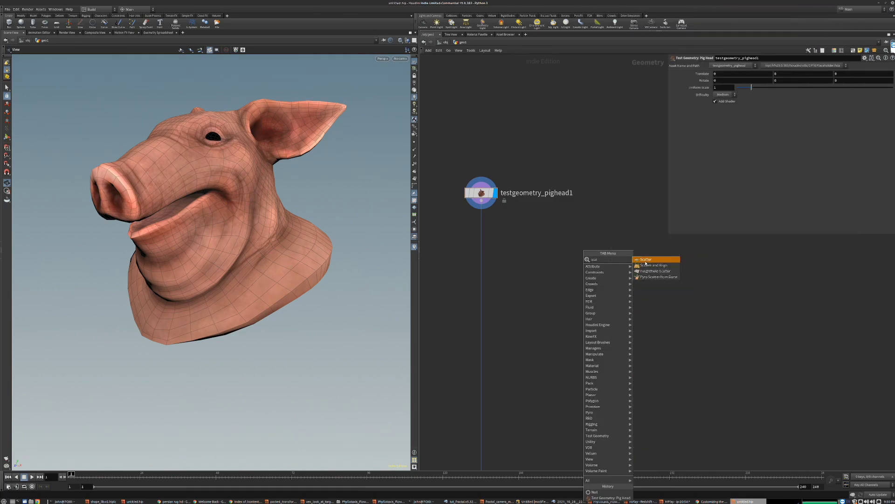
left_click(646, 260)
left_click(544, 217)
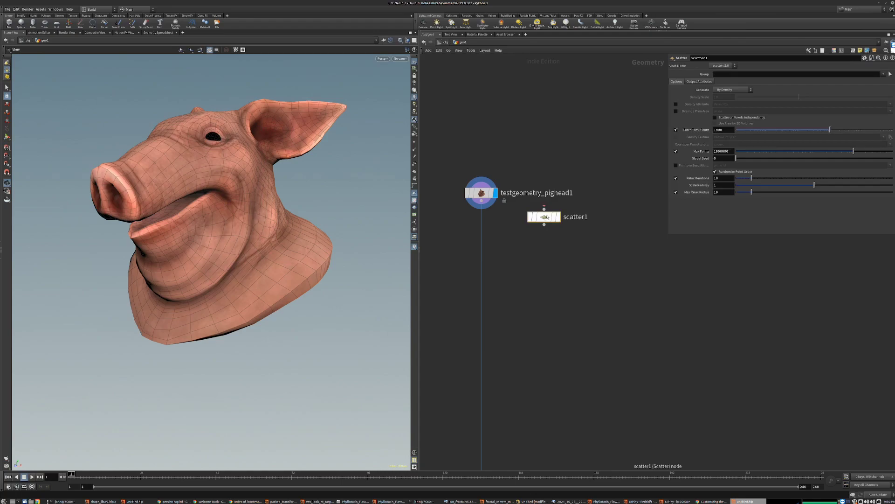
left_click(721, 67)
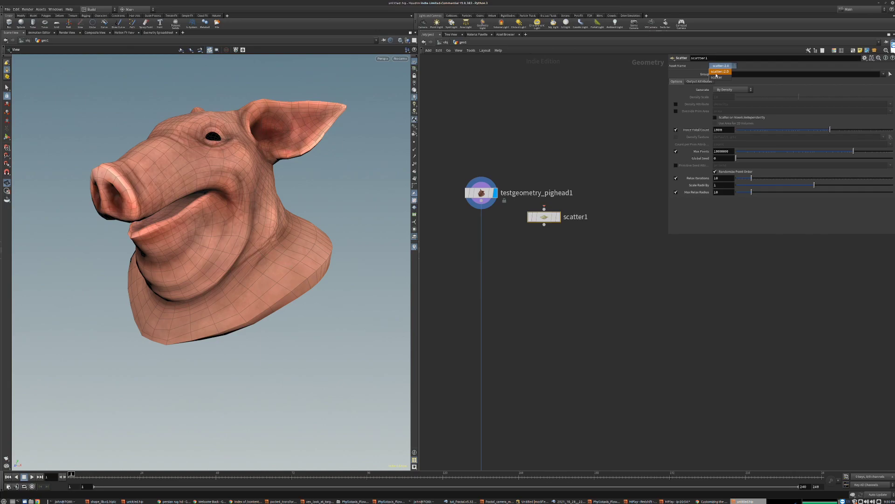
left_click(716, 77)
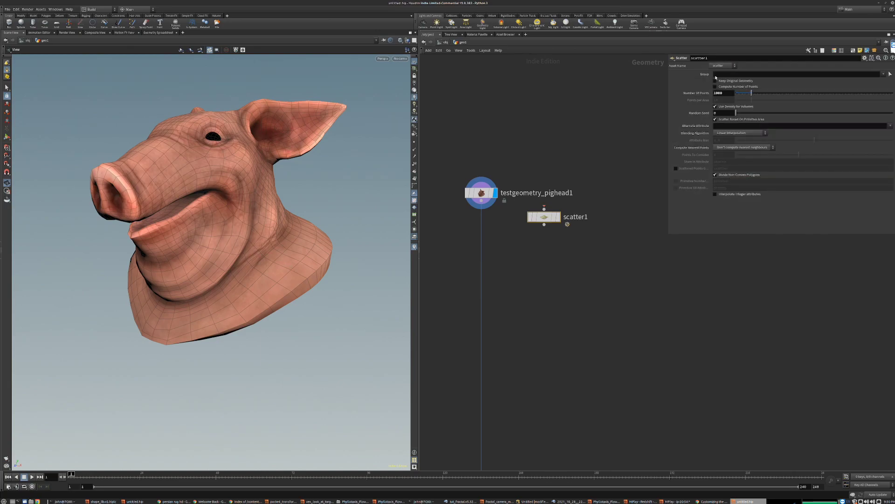
Step: Add a PolyExtrude node, look at its asset version list, and place the node directly beneath scatter1
scroll(546, 224, "up", 2)
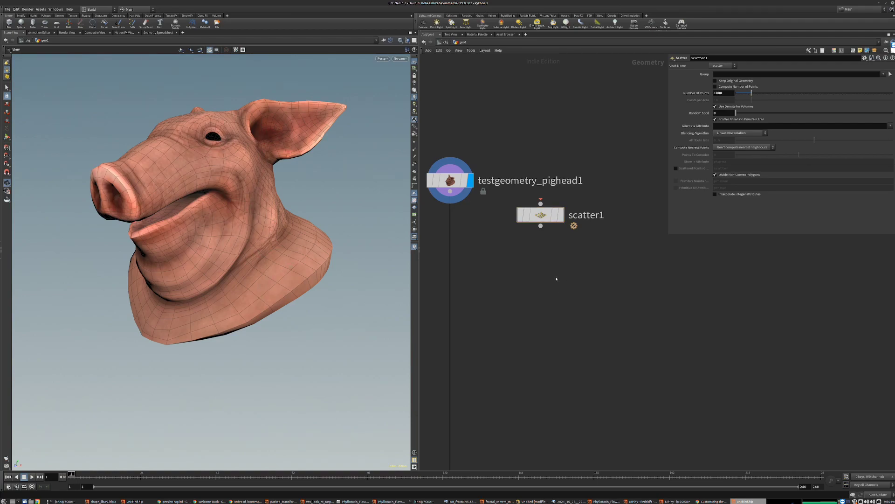
key("Tab")
type("polye")
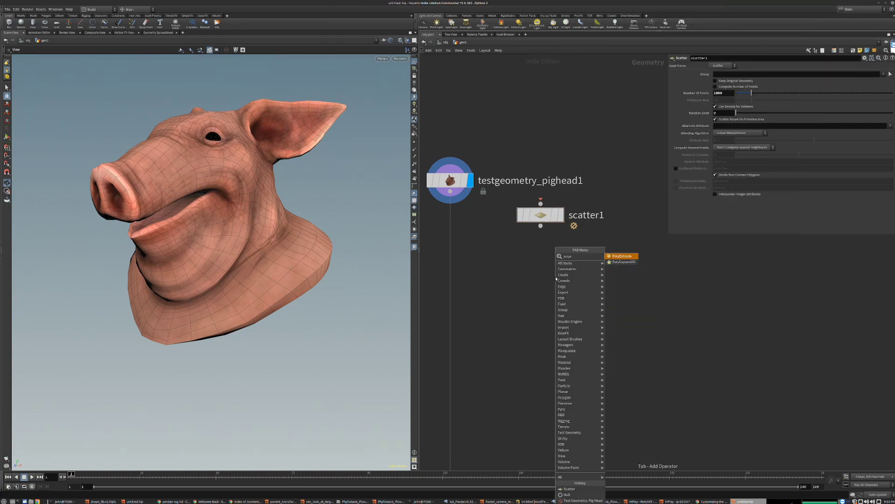
key("Return")
left_click(556, 277)
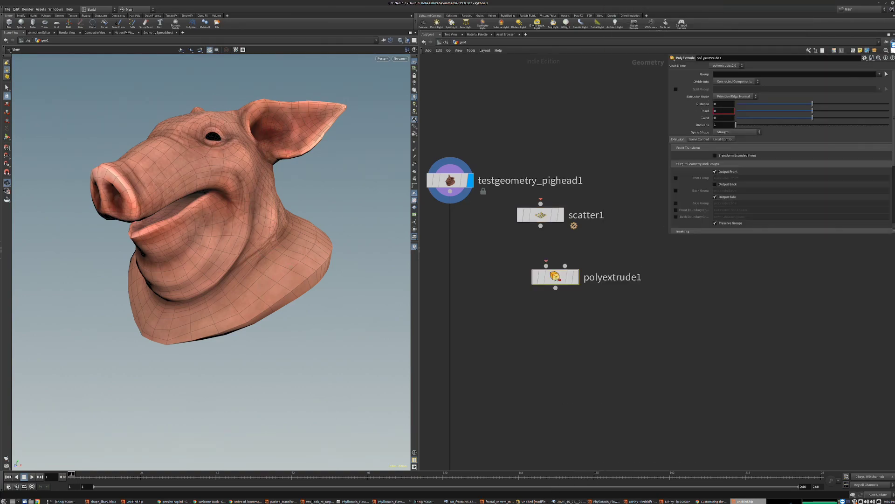
left_click(732, 66)
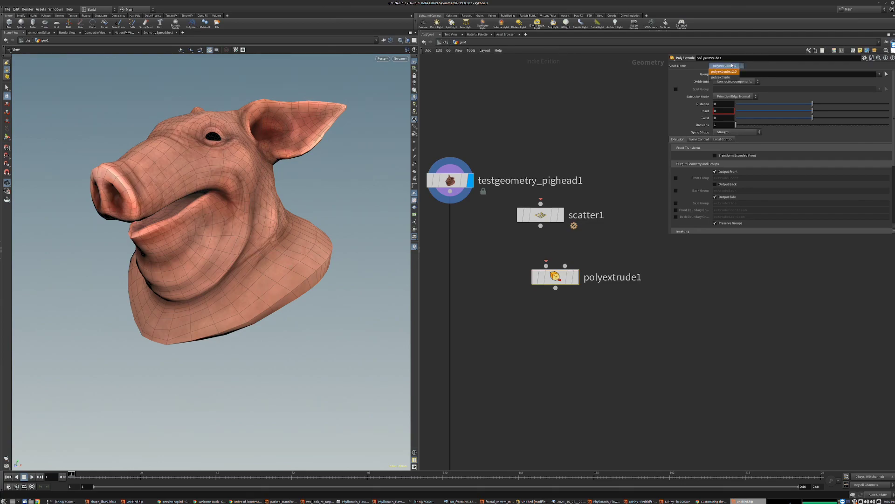
left_click(602, 107)
middle_click_drag(548, 220, 544, 189)
left_click_drag(547, 250, 532, 231)
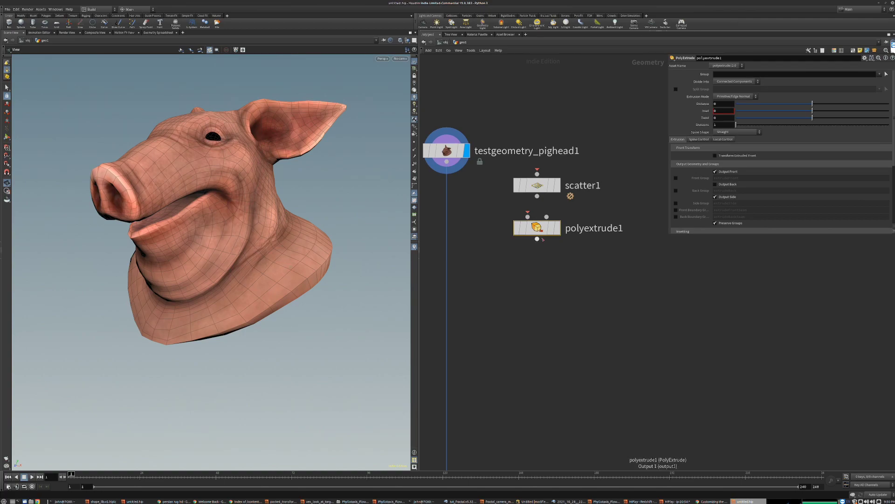
middle_click_drag(543, 239, 536, 224)
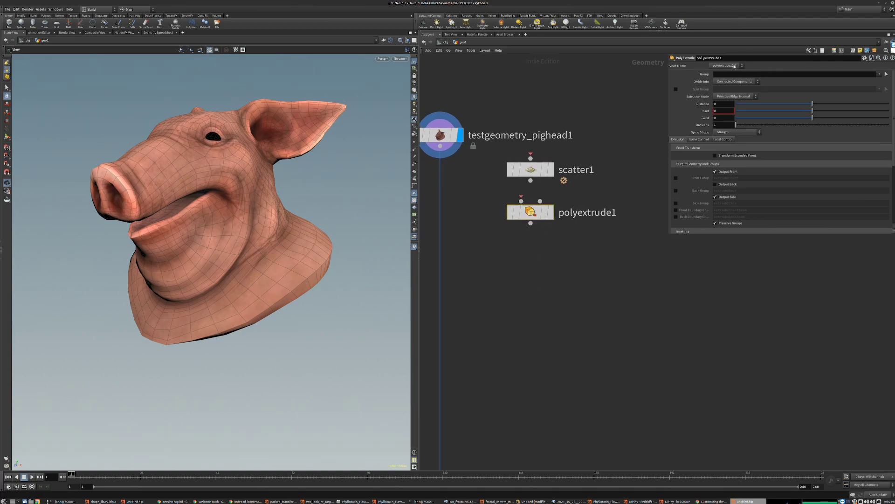
Step: Examine the asset versions offered for polyextrude1 and compare its asset name with that of scatter1
left_click(734, 66)
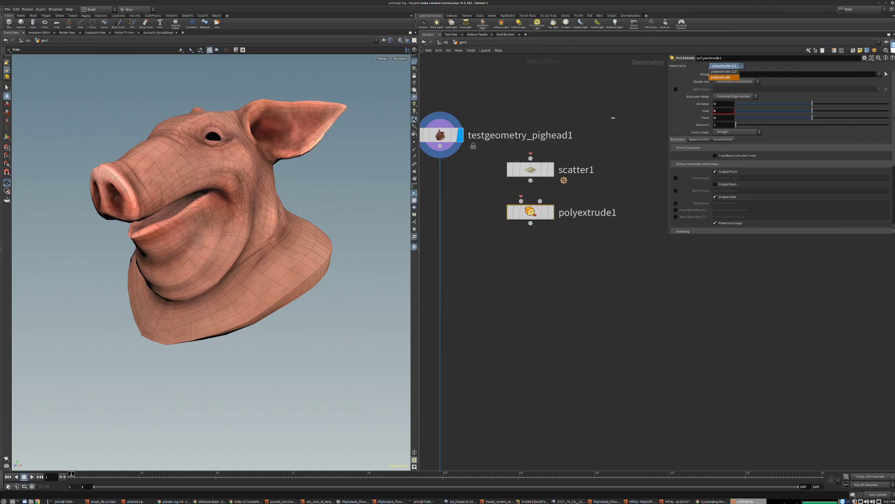
left_click(729, 73)
middle_click_drag(556, 266, 554, 314)
left_click_drag(554, 314, 521, 216)
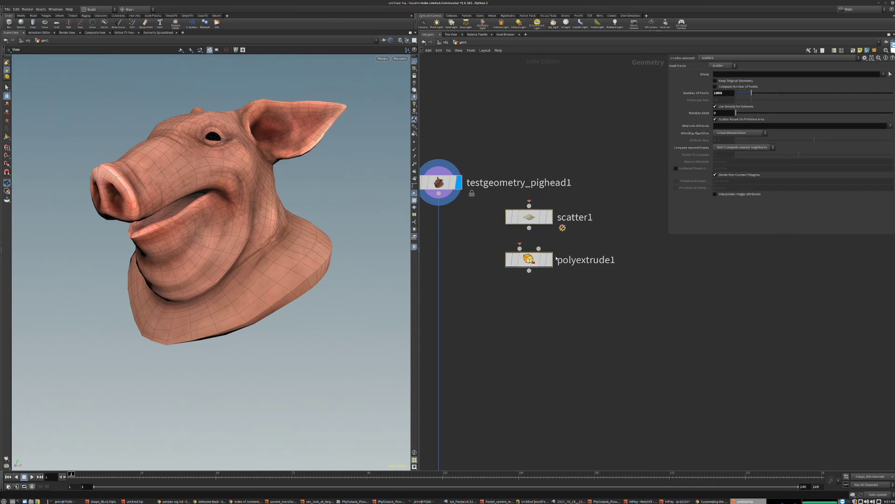
left_click(529, 259)
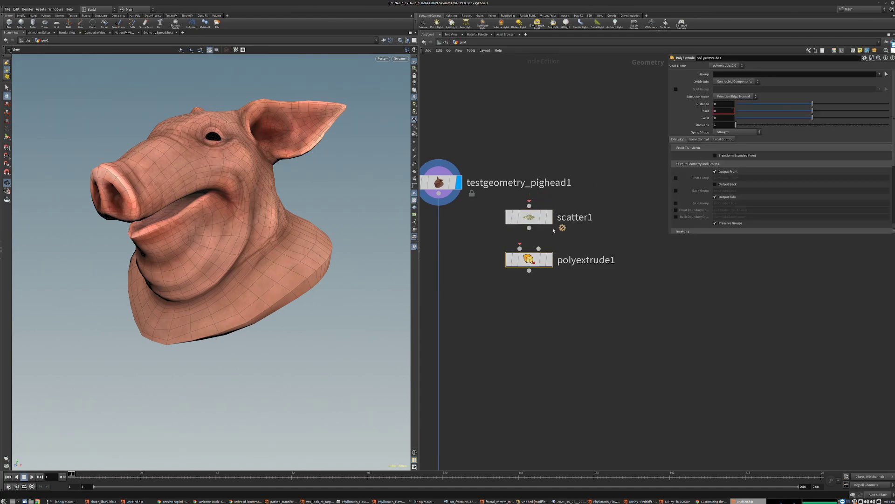
middle_click_drag(544, 296, 550, 246)
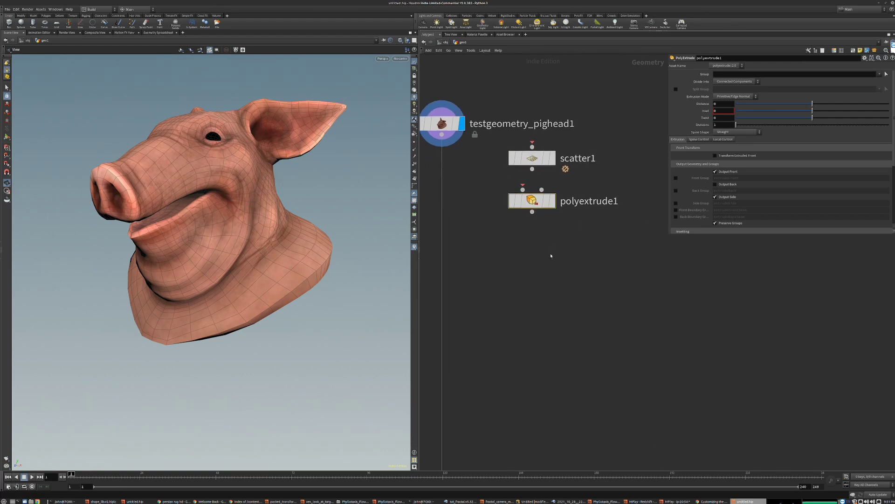
left_click_drag(556, 256, 554, 135)
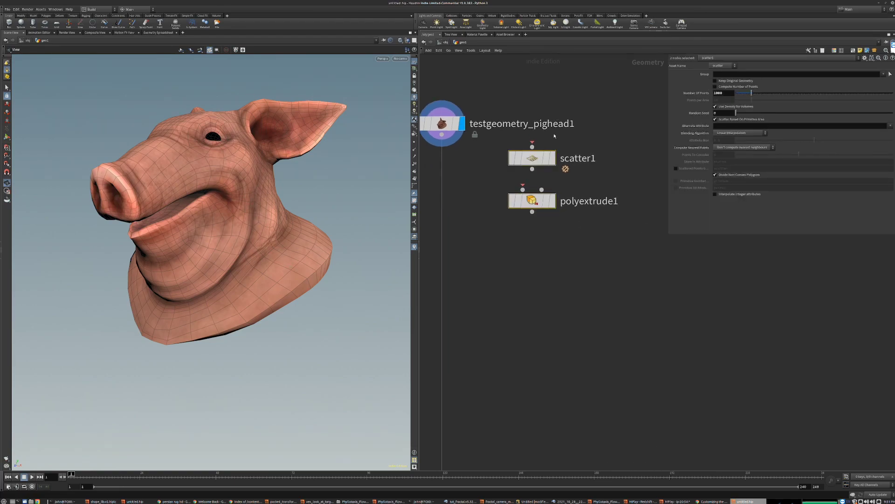
left_click(545, 202)
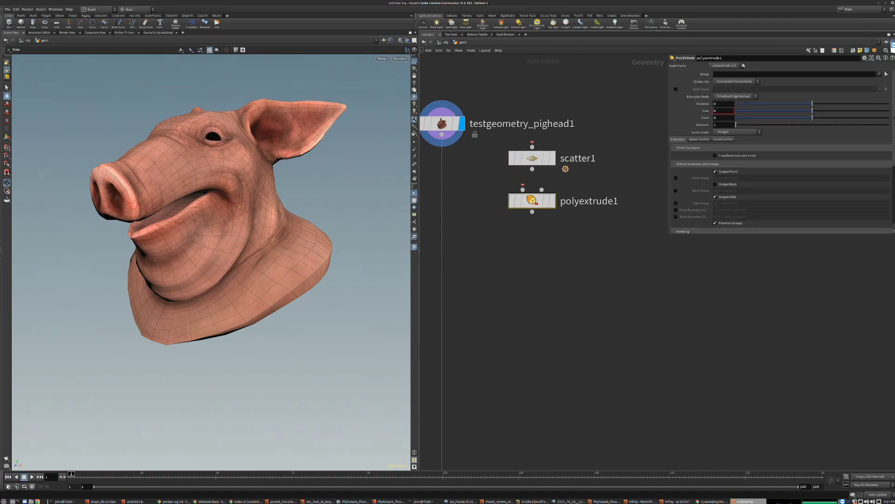
Step: Select the scatter1 and polyextrude1 nodes together and delete them from the network
left_click_drag(588, 259, 567, 154)
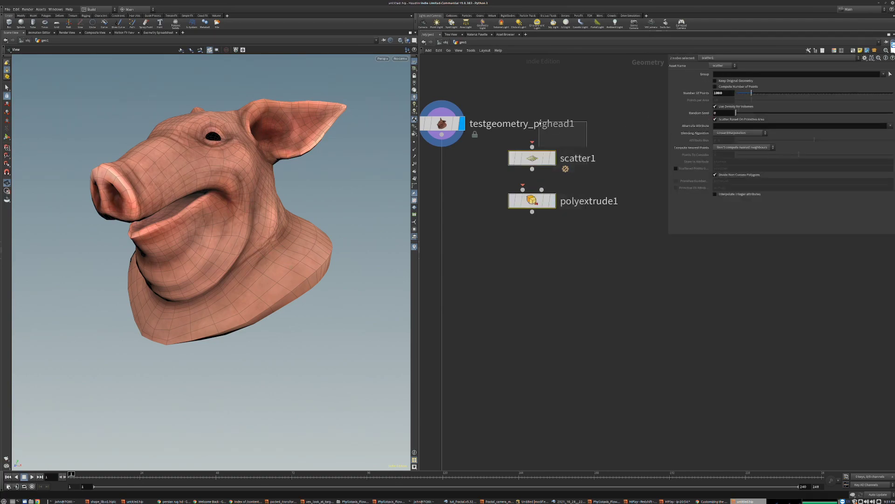
key("Delete")
scroll(560, 233, "down", 3)
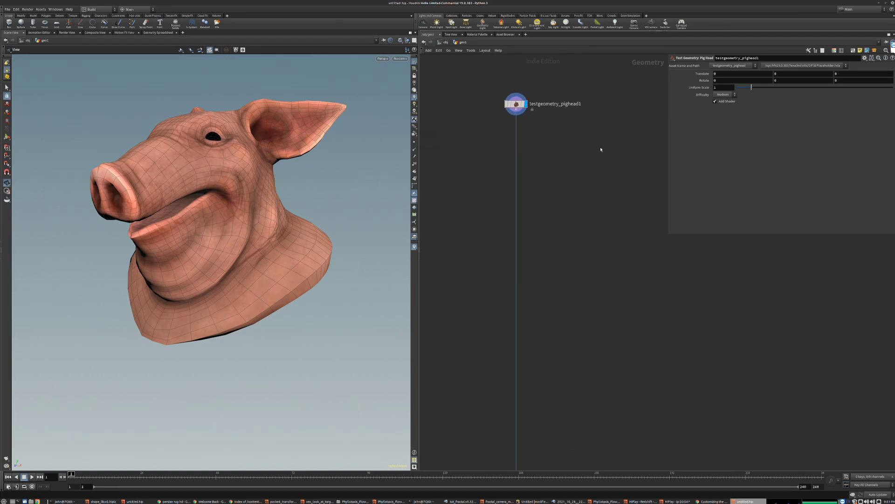
middle_click_drag(595, 225, 599, 144)
scroll(594, 182, "down", 2)
middle_click_drag(594, 182, 575, 231)
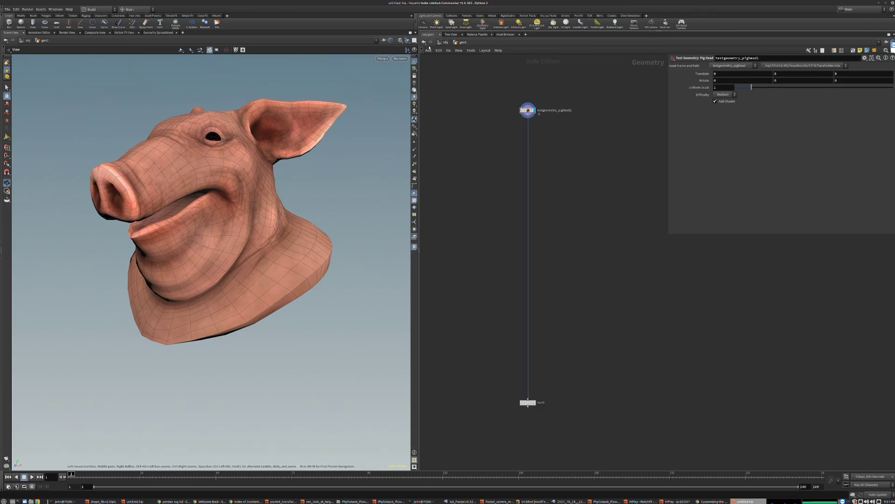
Step: Split the scene view pane into upper and lower panes and add a Geometry Spreadsheet tab to the new lower one
left_click(416, 34)
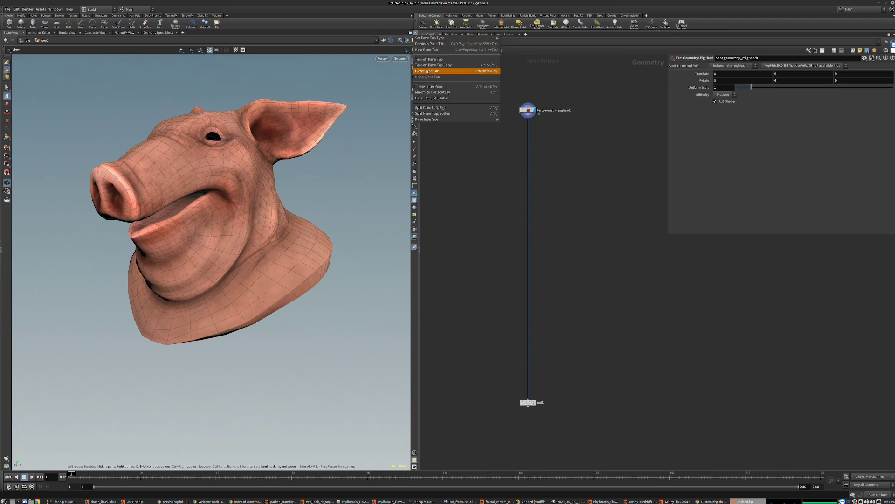
left_click(428, 113)
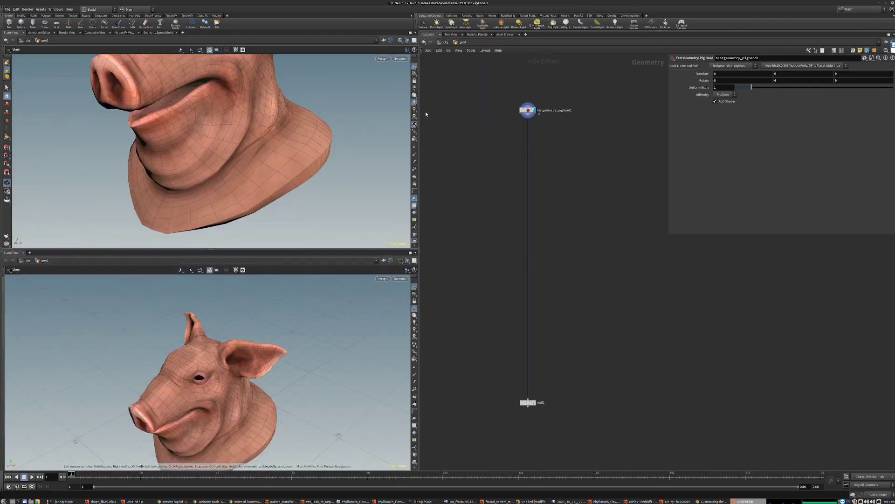
left_click(30, 252)
mouse_move(47, 264)
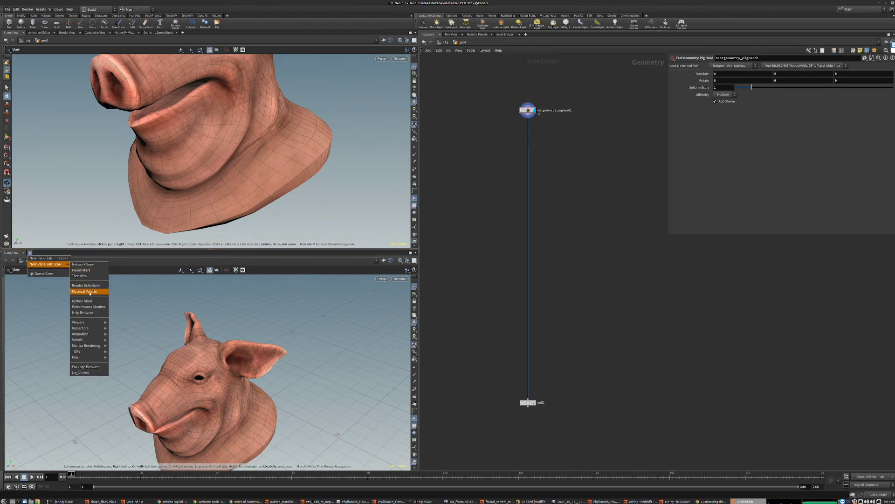
mouse_move(102, 322)
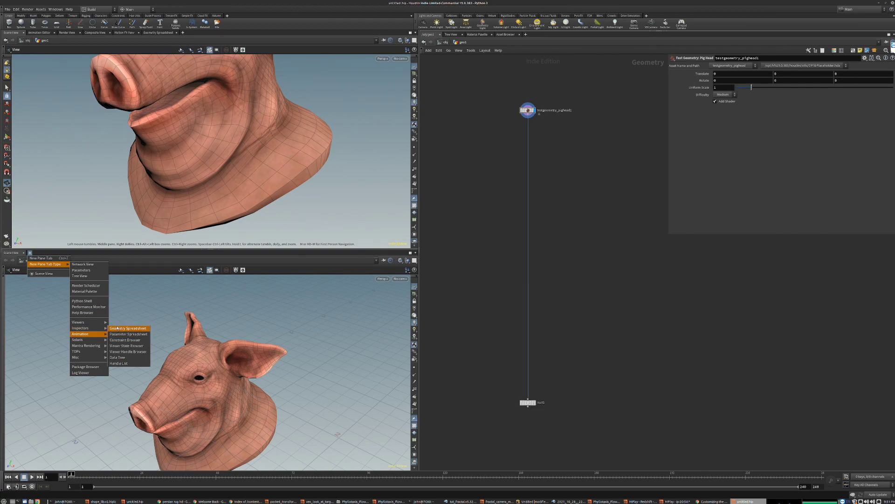
left_click(118, 329)
Step: Add a Network View tab to the new pane beside the Geometry Spreadsheet
left_click(67, 252)
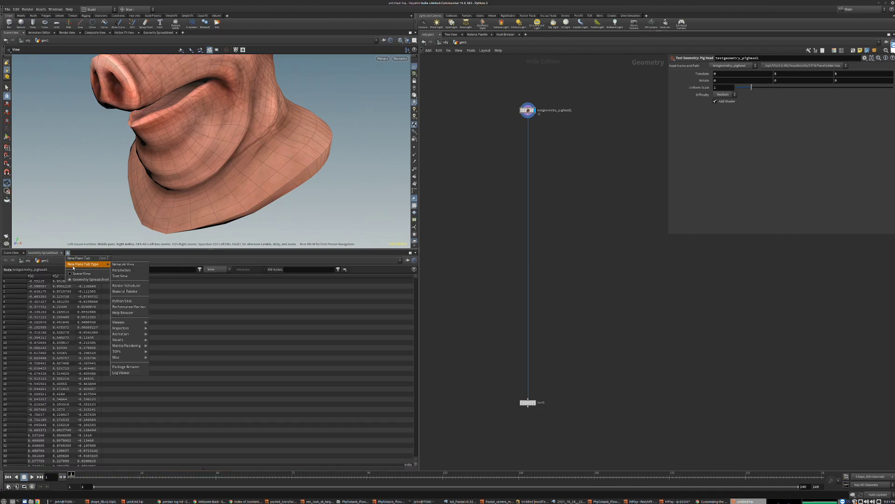
mouse_move(87, 267)
left_click(121, 264)
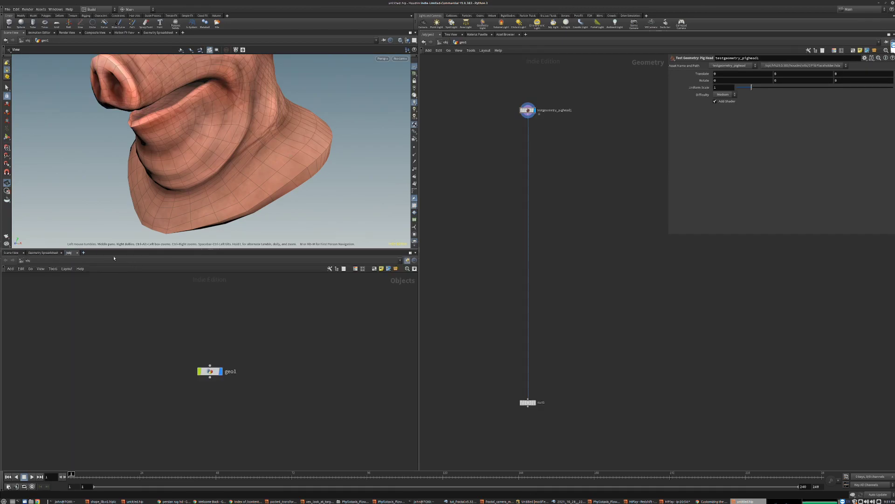
Step: Add a Textport tab and a Python Shell tab to the new pane
left_click(83, 253)
mouse_move(99, 264)
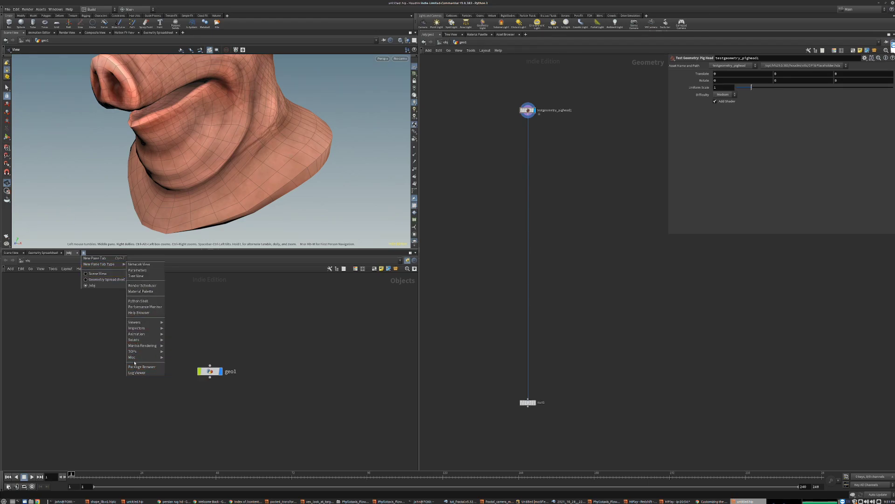
mouse_move(135, 358)
left_click(183, 370)
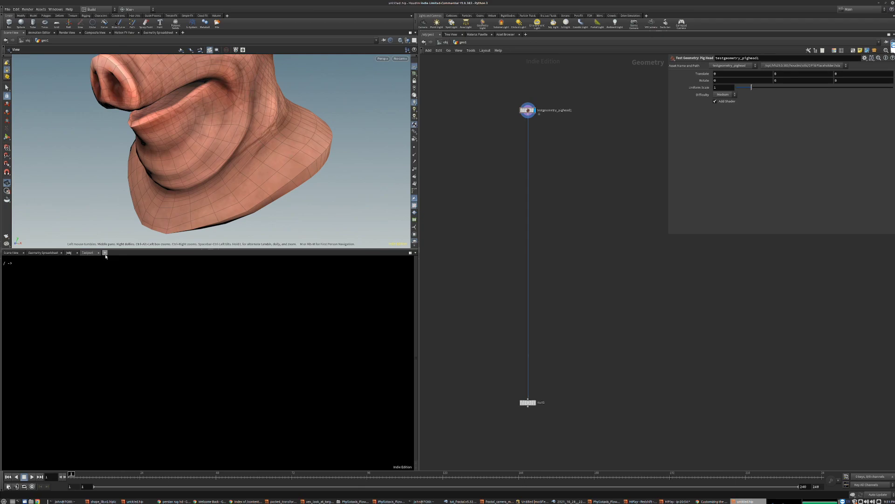
left_click(105, 254)
mouse_move(122, 264)
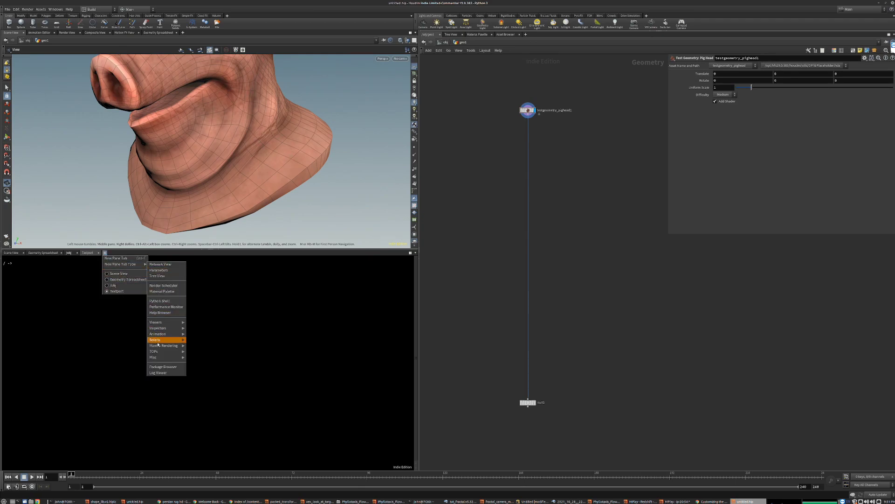
left_click(159, 301)
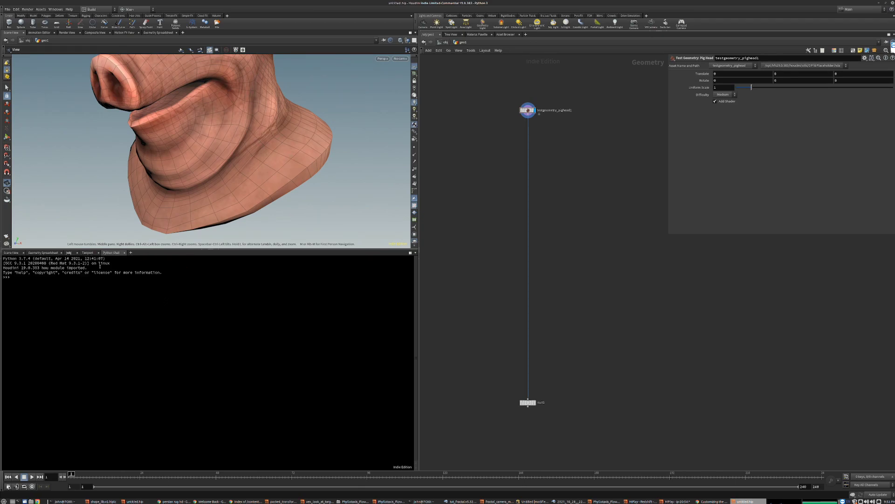
Step: Unpin the new pane's network view so it follows the selection, and go up to the obj level in the main network view
left_click(69, 253)
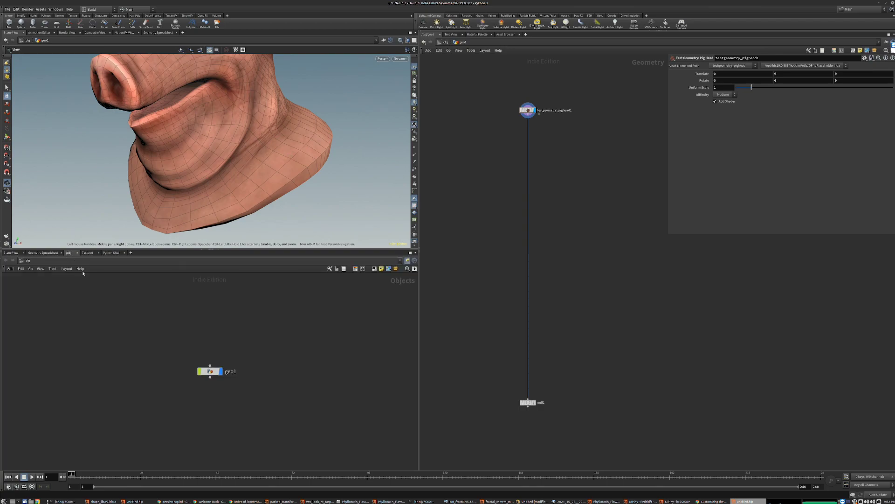
middle_click_drag(263, 386, 257, 405)
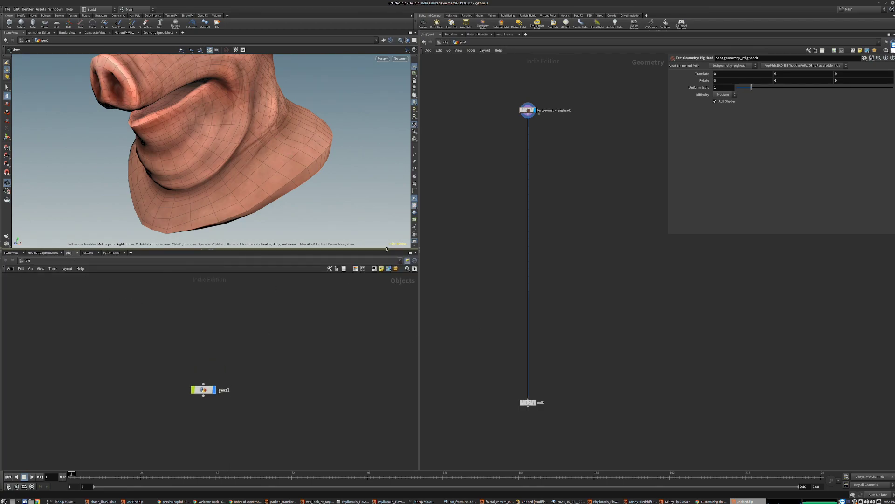
left_click(407, 261)
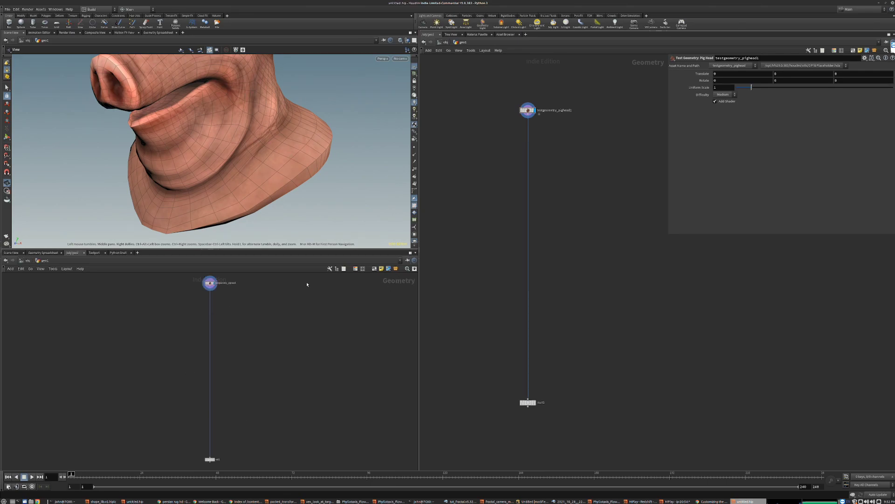
key("f")
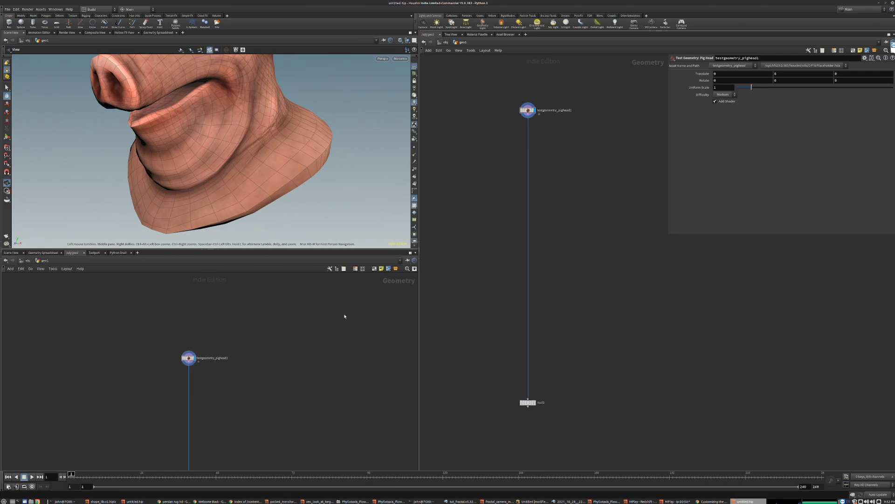
left_click(448, 43)
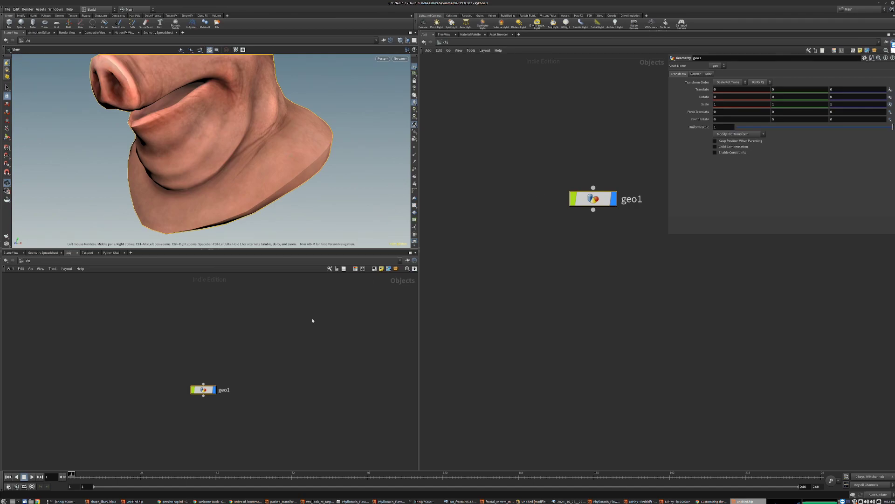
Step: Assign the new network view to link group 9 and the main network and scene view to group 1, and enter geo1 to test the linking
left_click(414, 260)
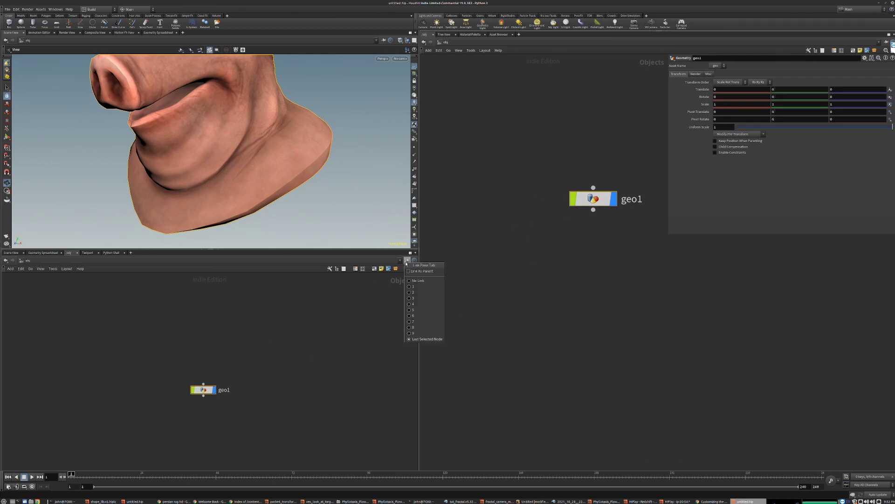
left_click(410, 333)
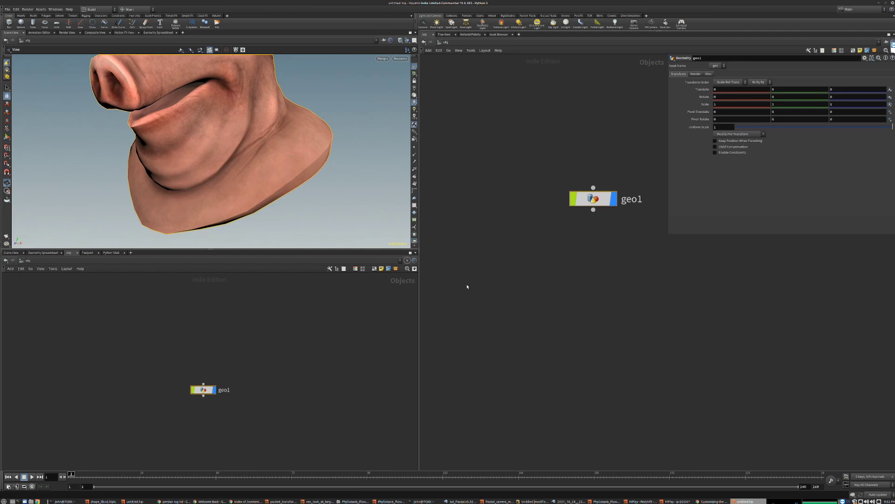
left_click(886, 43)
left_click(873, 68)
left_click(383, 40)
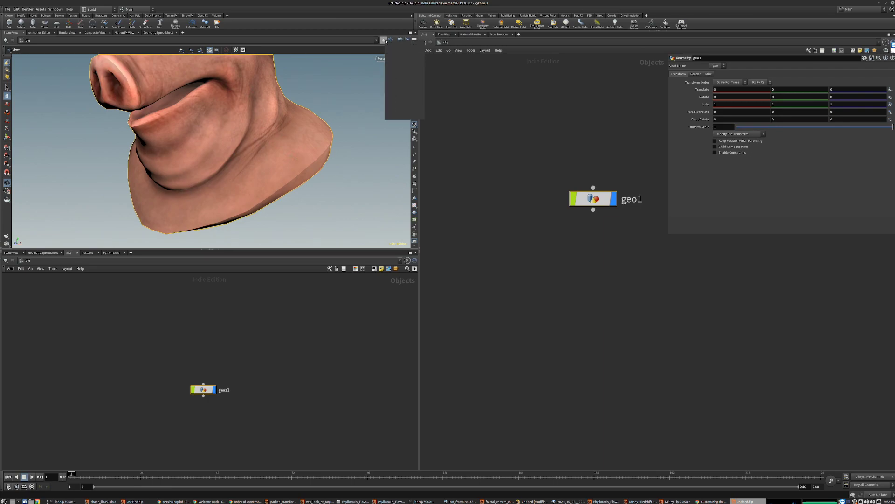
left_click(392, 67)
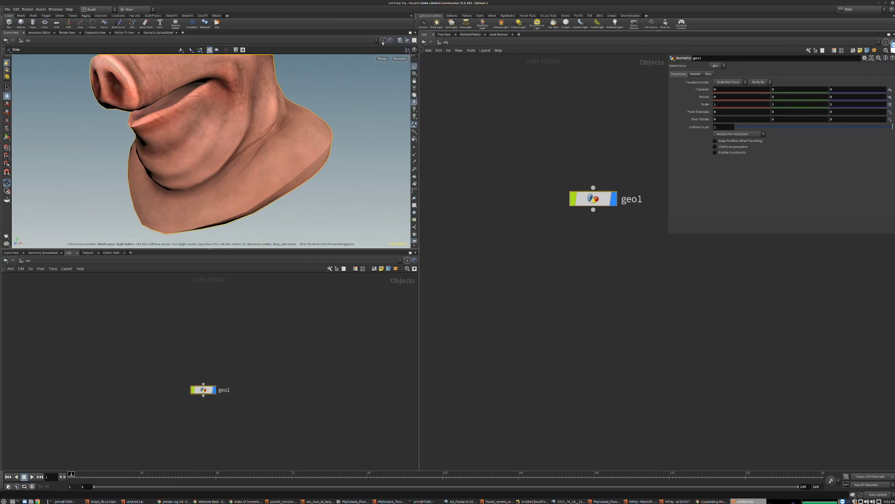
middle_click_drag(577, 130, 549, 161)
double_click(558, 226)
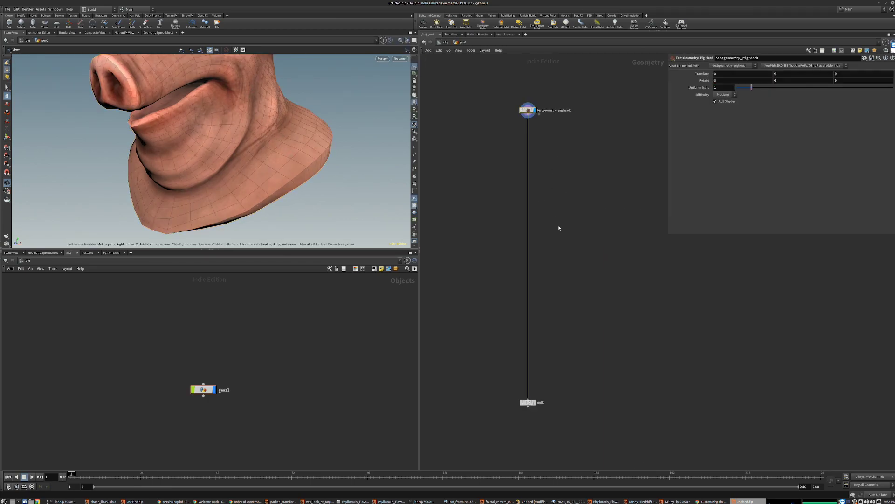
Step: Add a Test Geometry: Crag object to the obj level in the lower network view
key("g")
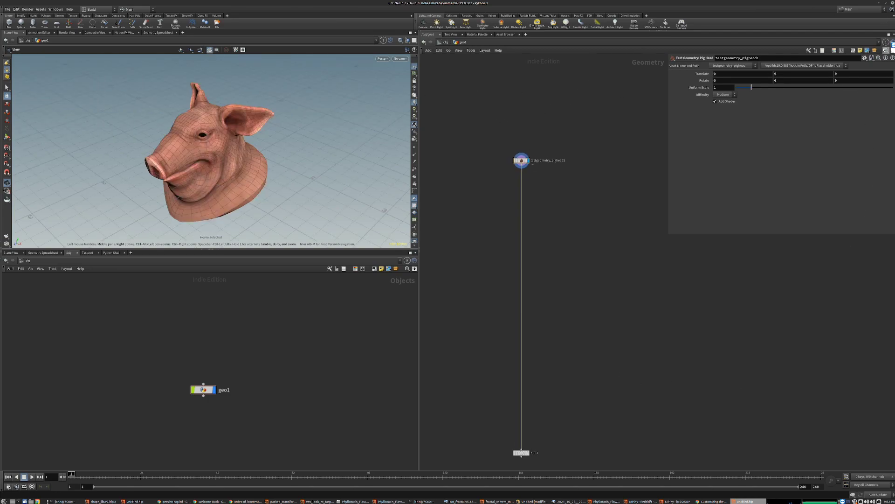
key("h")
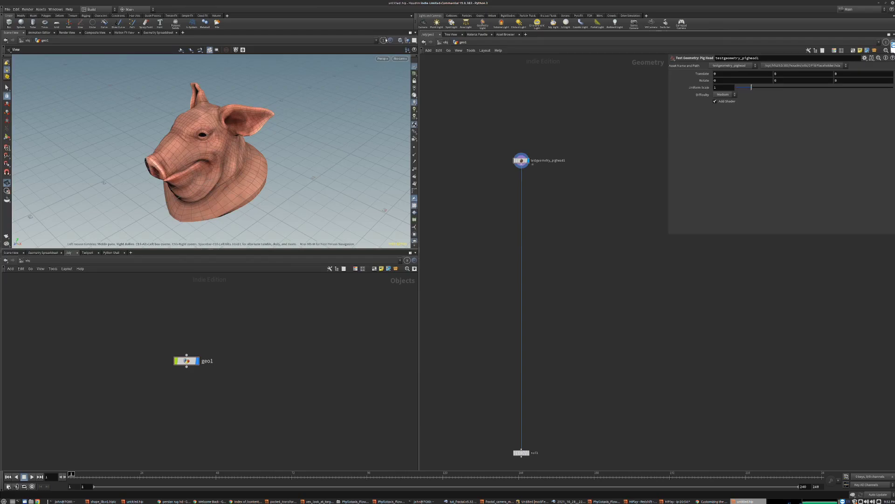
key("Tab")
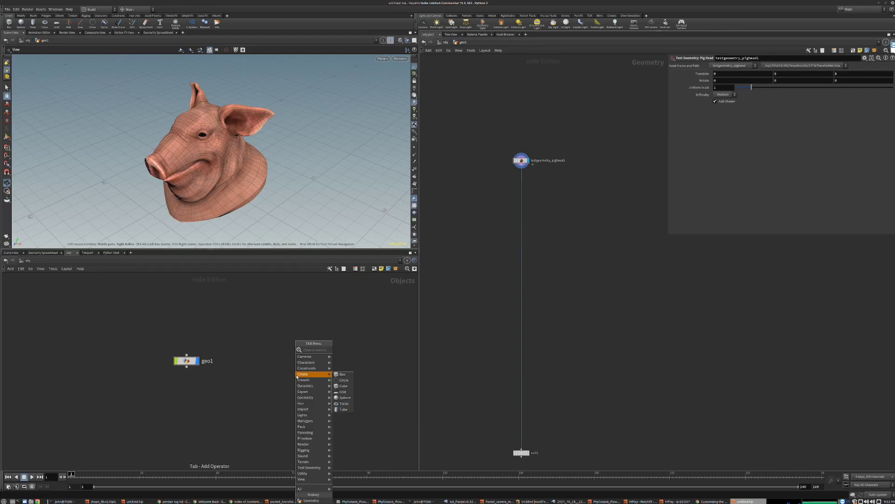
mouse_move(312, 362)
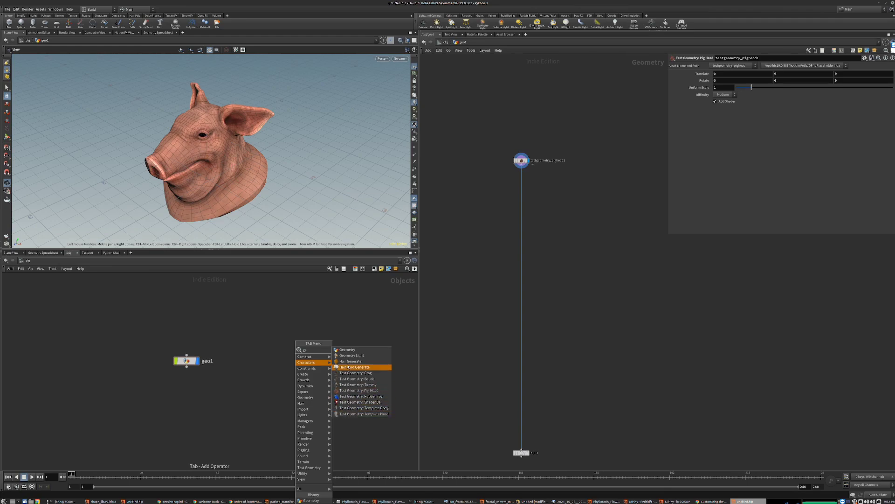
left_click(349, 373)
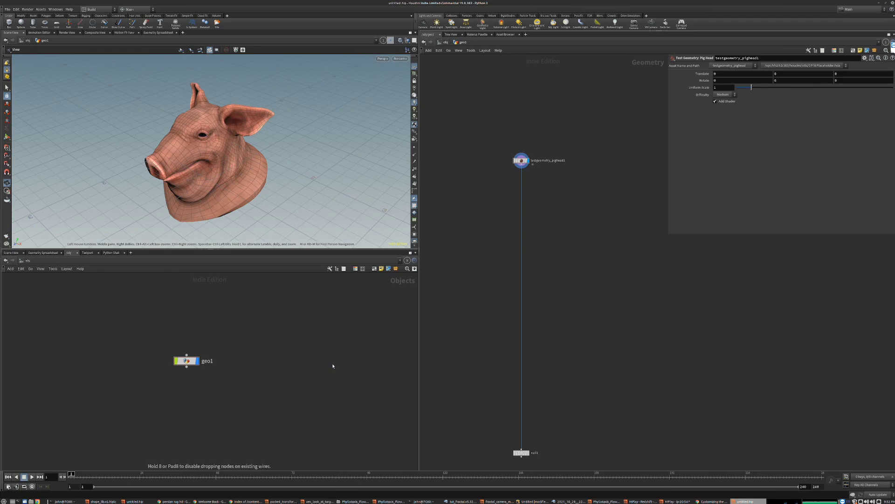
left_click(334, 365)
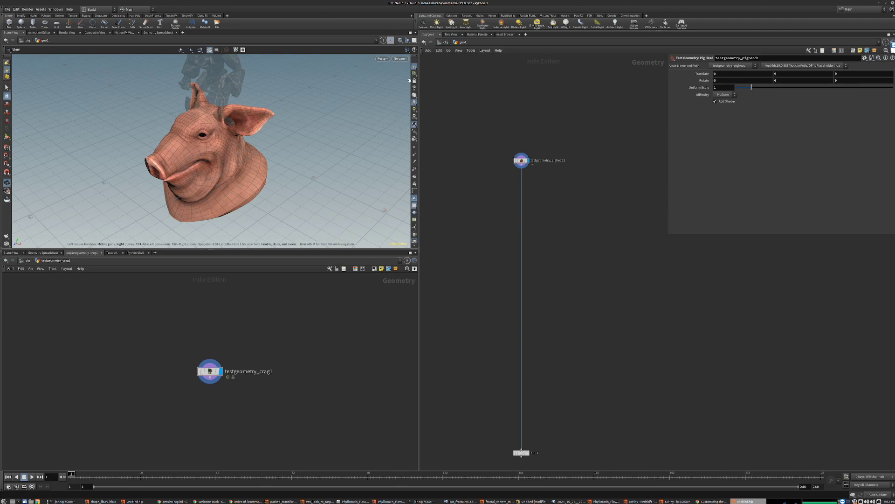
Step: Link the scene view to group 9 and enlarge it by lowering the divider above the lower network pane
left_click(384, 40)
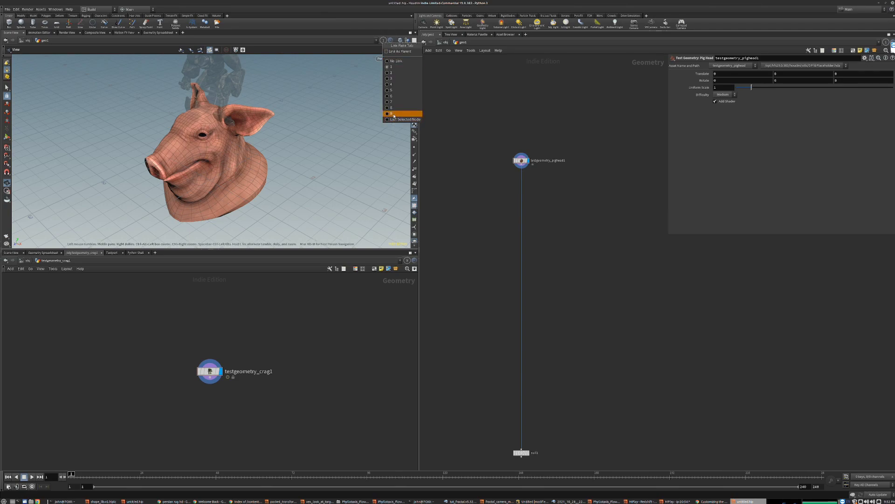
left_click(402, 119)
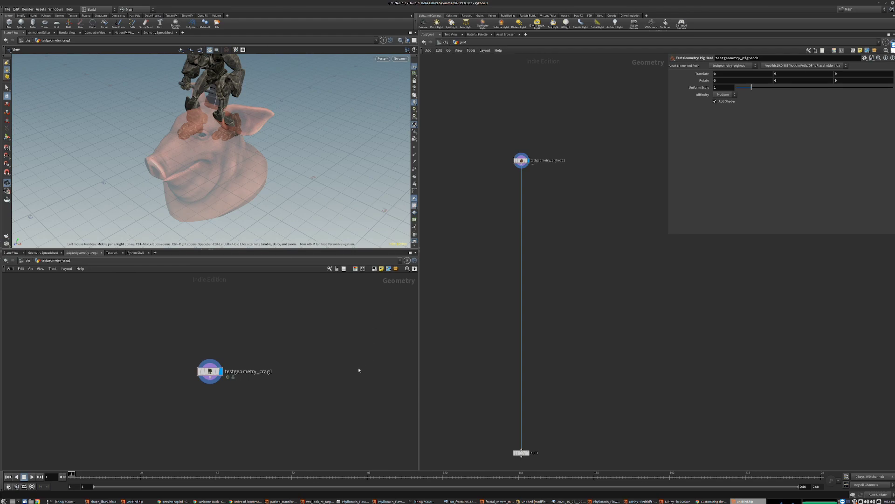
left_click_drag(321, 250, 321, 297)
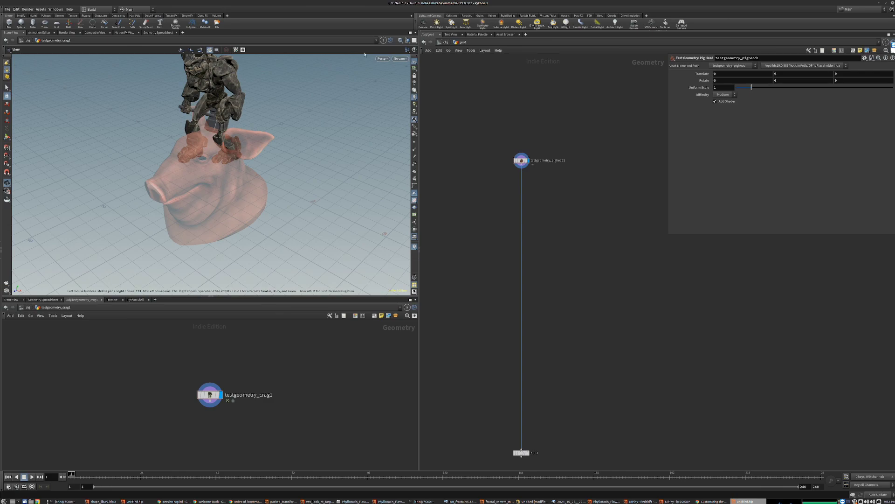
Step: Display the shelf tools as text only
left_click(412, 15)
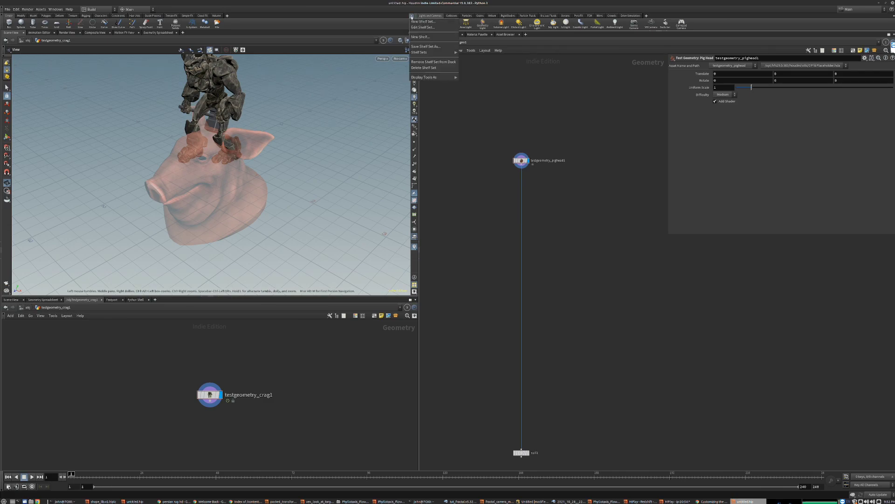
mouse_move(434, 78)
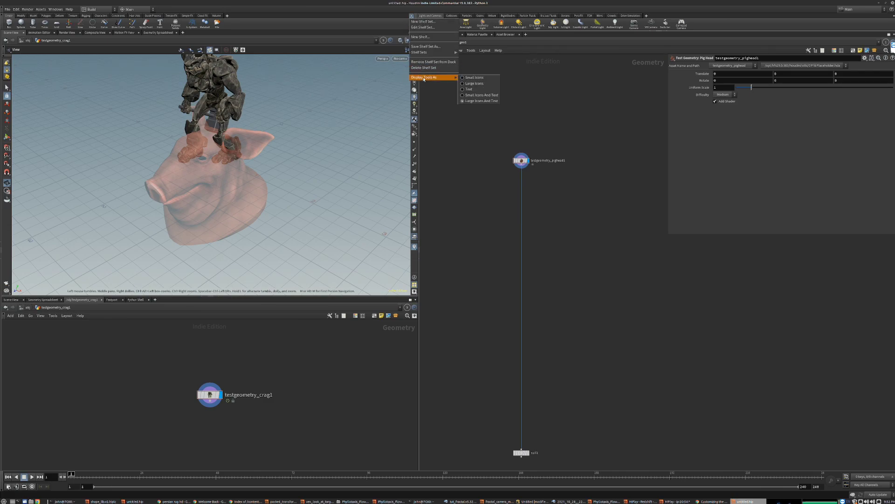
left_click(487, 89)
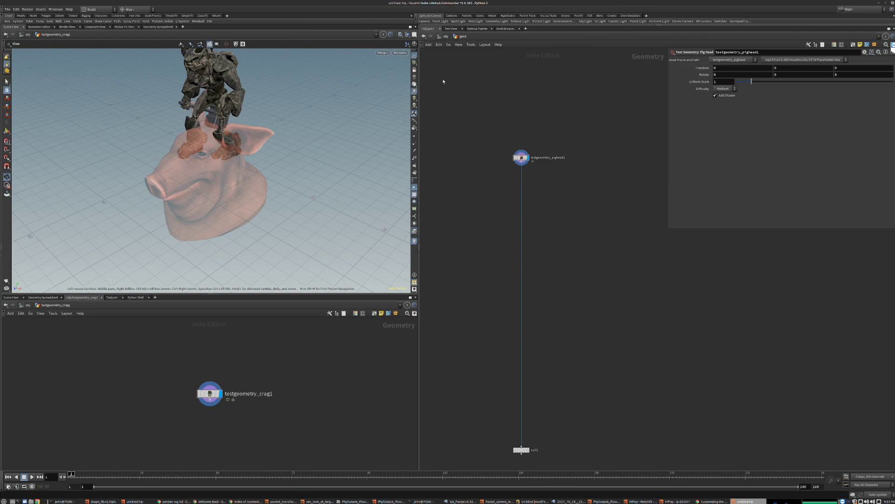
Step: Set the Playbar UI to Compact in the General User Interface preferences and accept the change
left_click(17, 9)
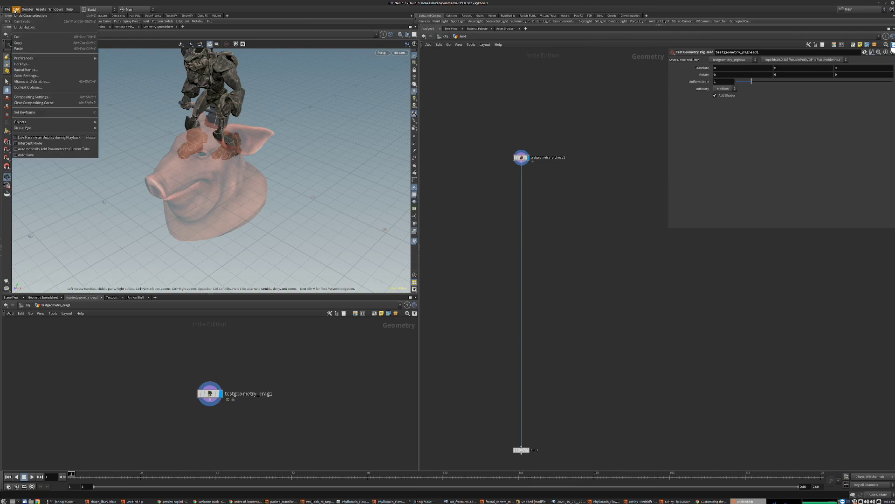
mouse_move(51, 58)
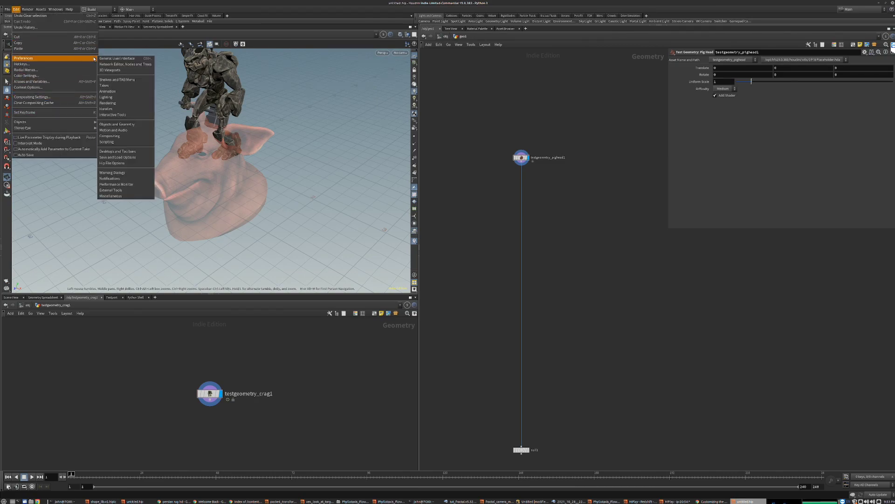
left_click(115, 58)
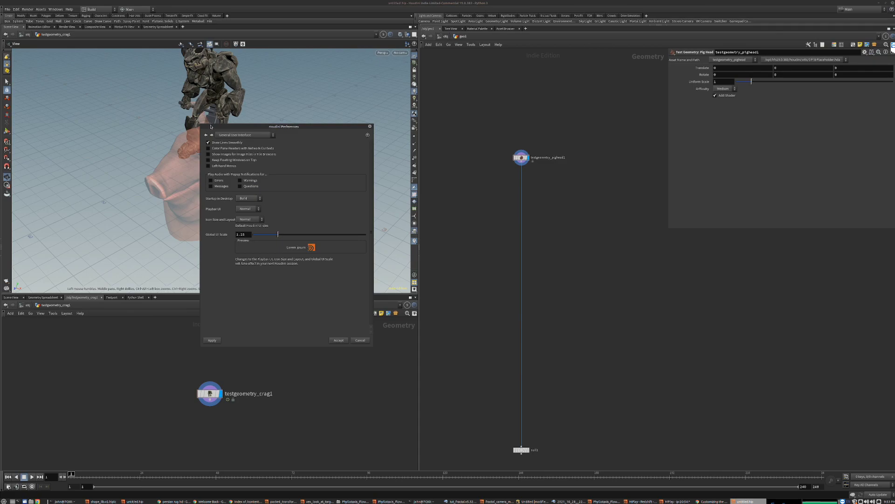
left_click_drag(210, 126, 344, 116)
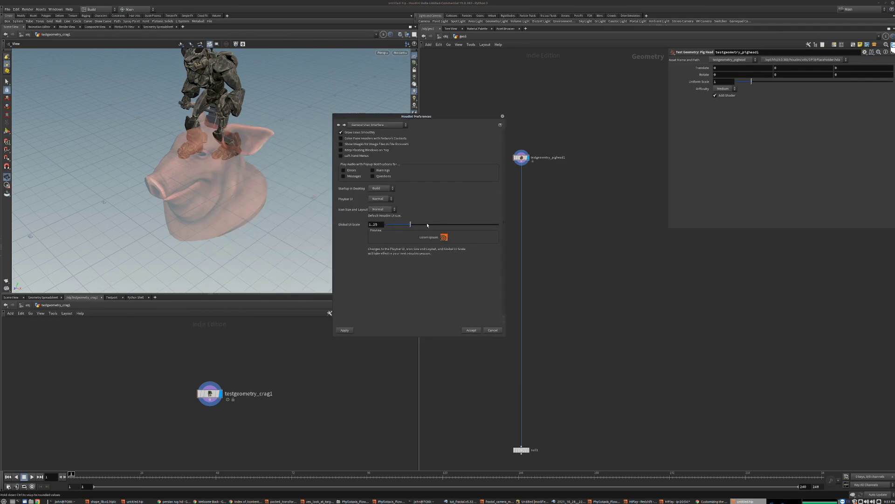
left_click(380, 199)
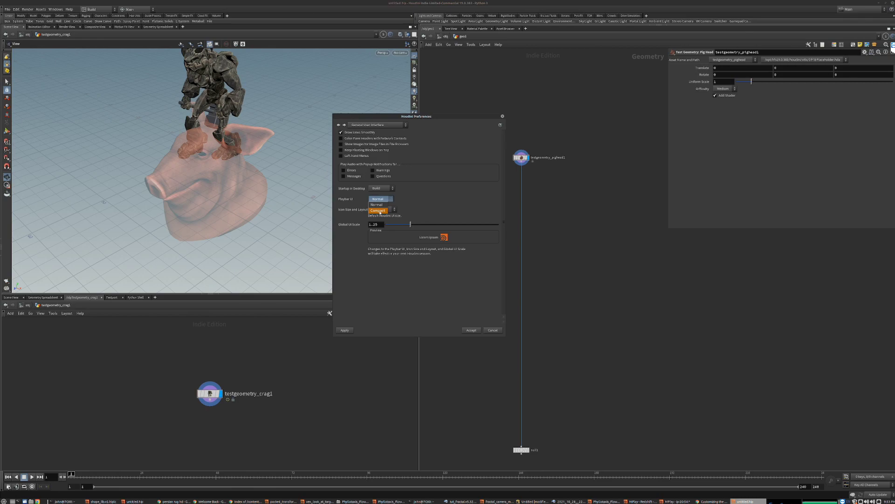
left_click(379, 211)
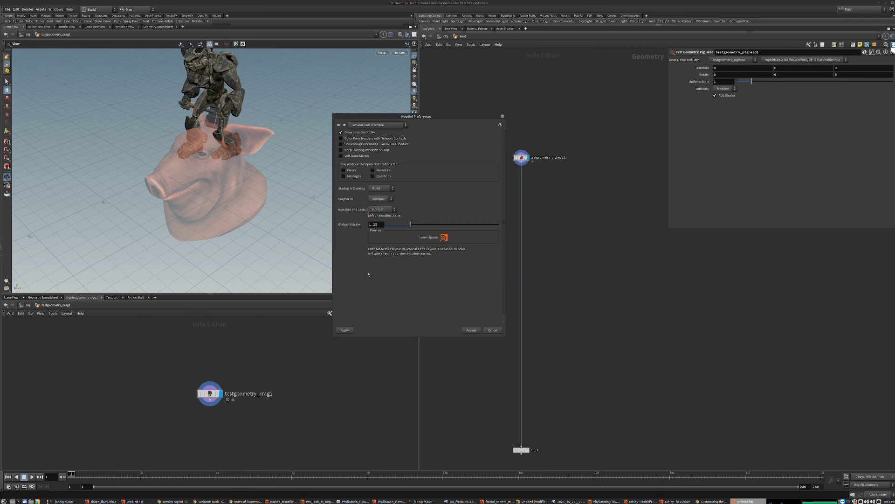
left_click(345, 330)
left_click(463, 330)
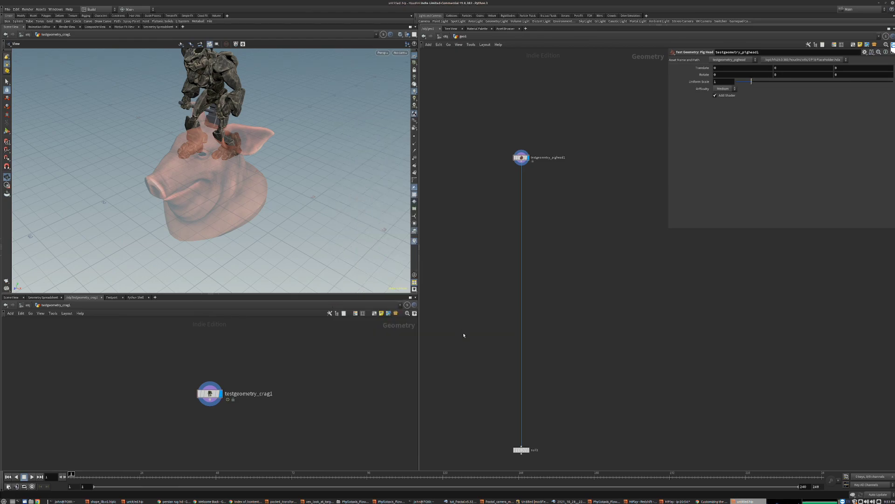
Step: Save the current desktop layout as a new desktop named JK
left_click(96, 10)
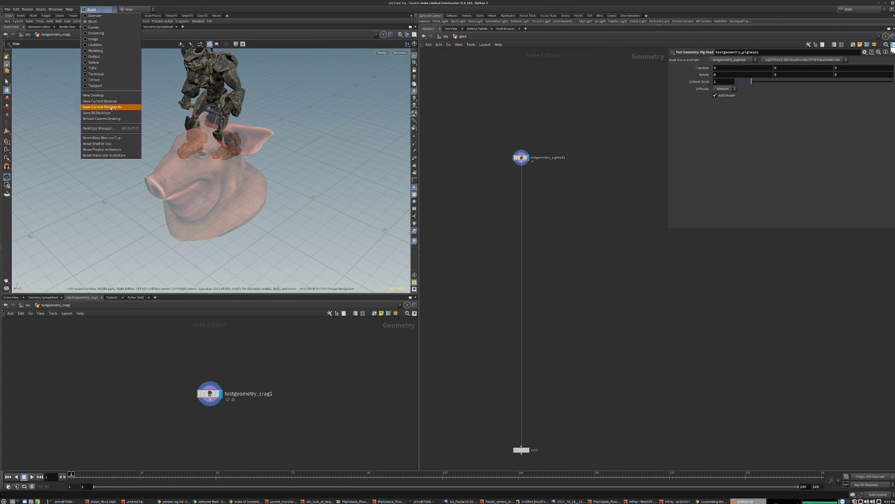
left_click(112, 108)
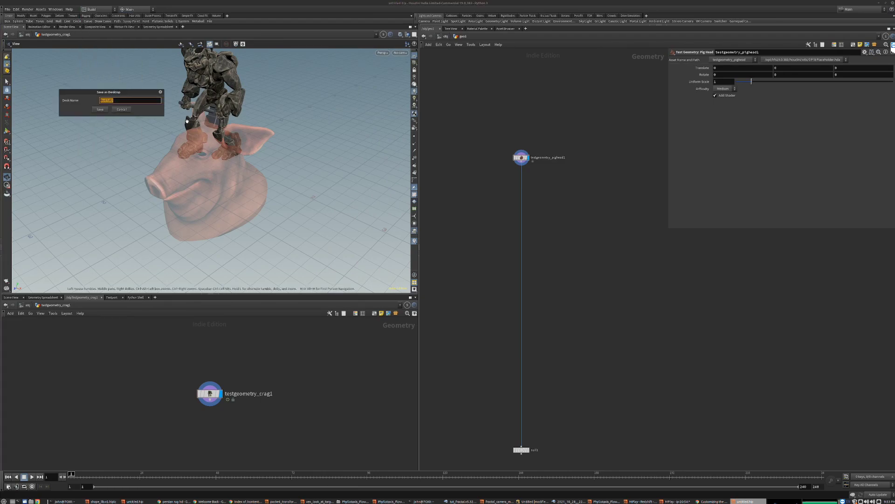
type("3K")
left_click(100, 109)
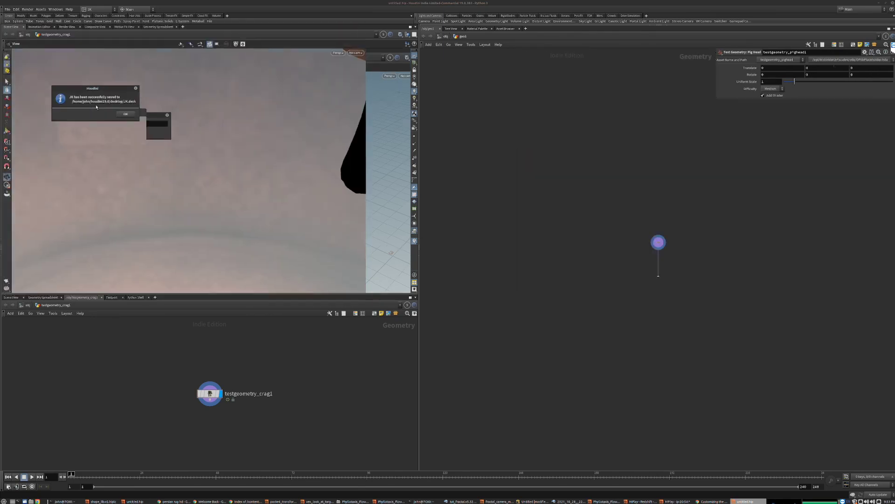
left_click(125, 115)
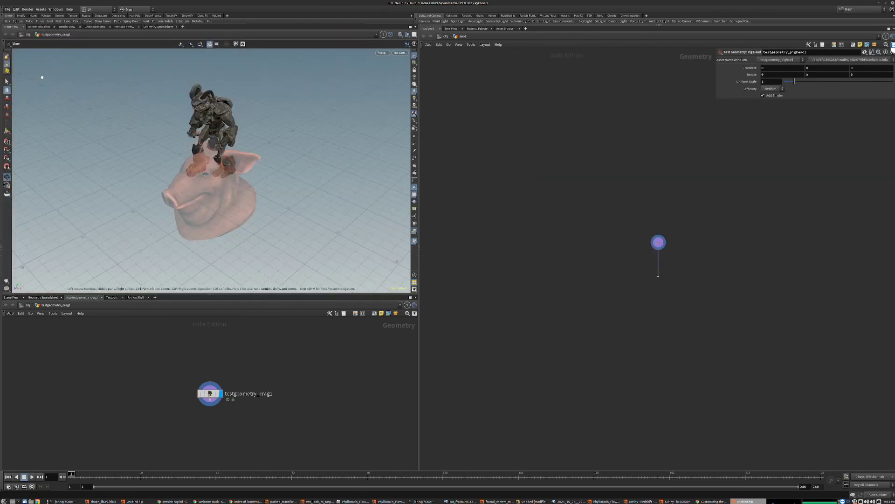
Step: Set the startup desktop to JK in the General User Interface preferences
left_click(17, 9)
mouse_move(70, 58)
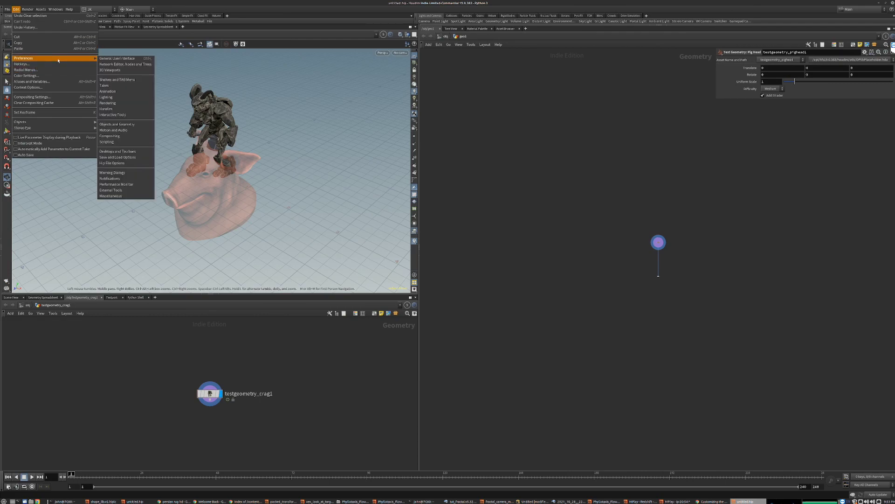
left_click(116, 59)
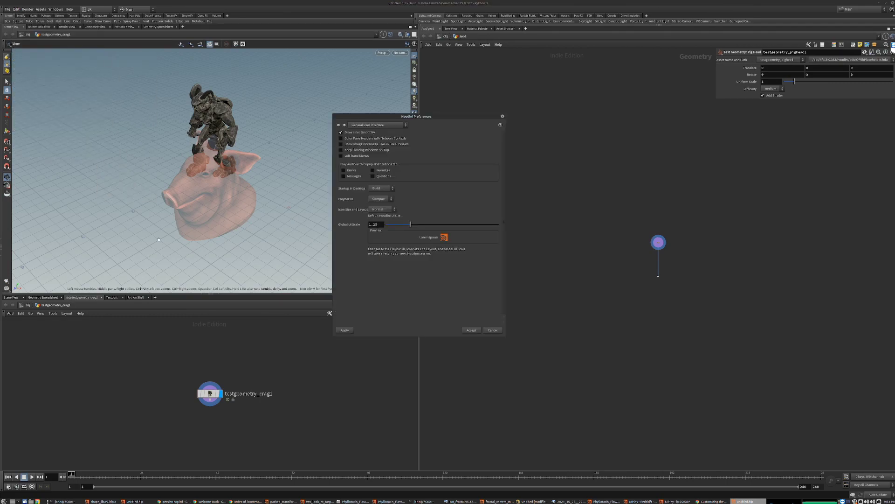
left_click(381, 188)
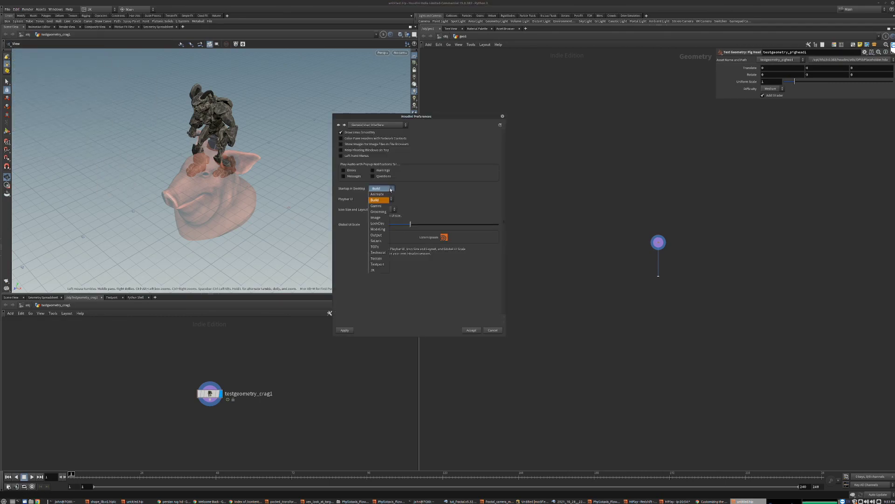
left_click(374, 270)
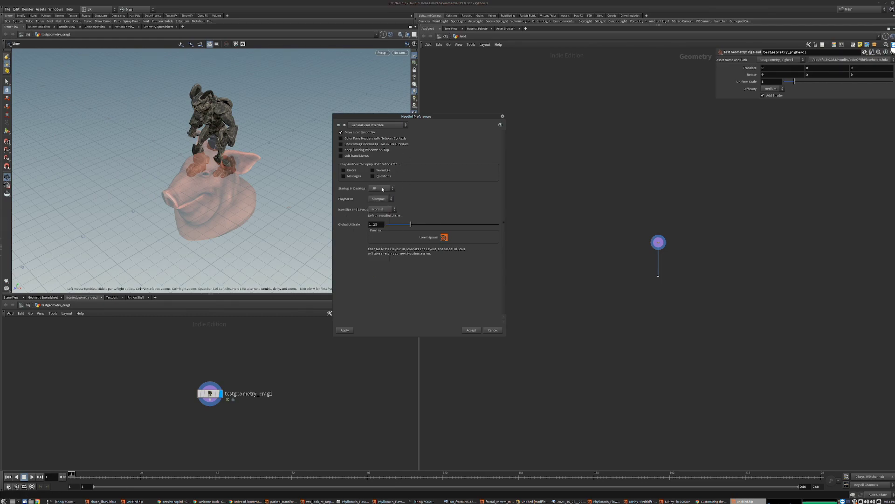
Step: Review the Network Editor and 3D Viewports preference pages, and close the preferences
left_click(392, 125)
left_click(390, 132)
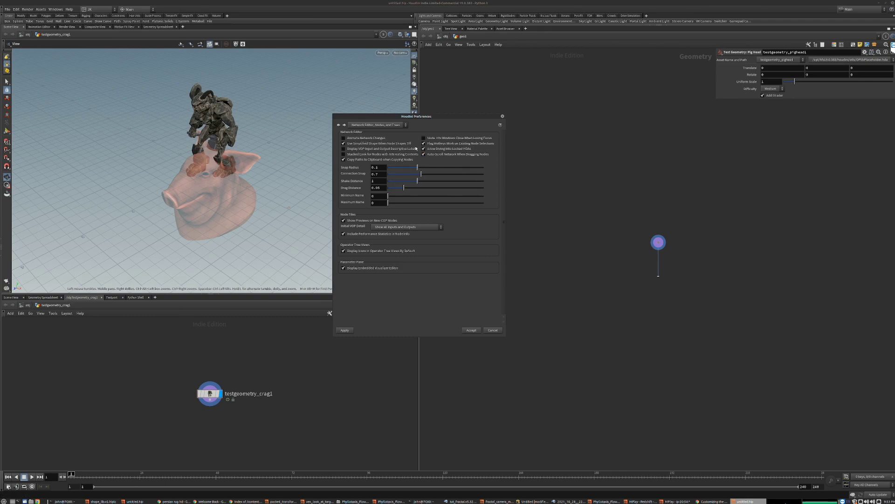
left_click(397, 124)
left_click(394, 137)
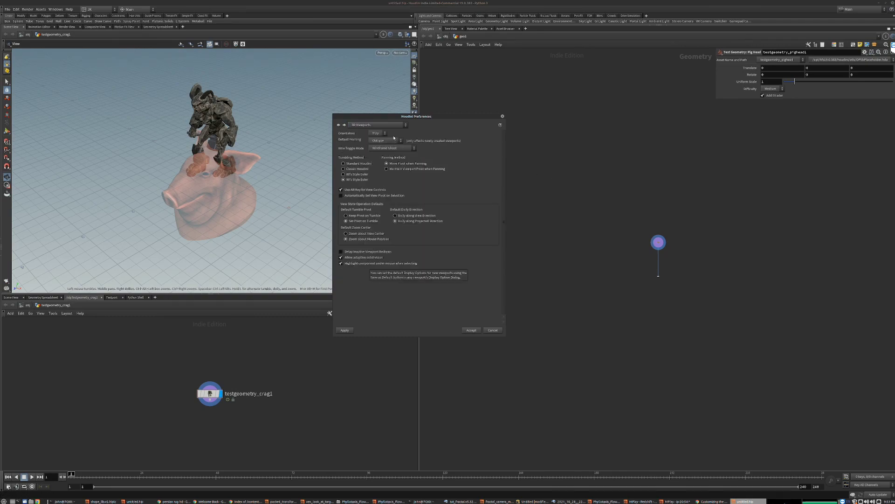
left_click(401, 125)
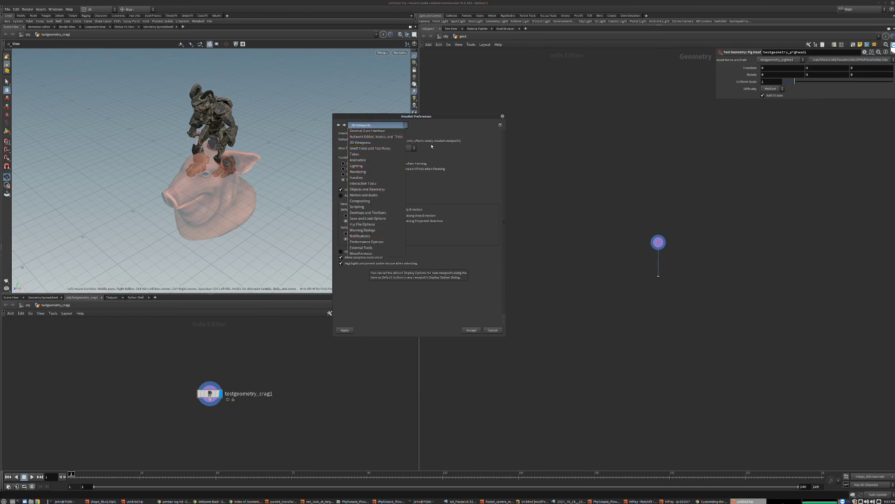
left_click(502, 117)
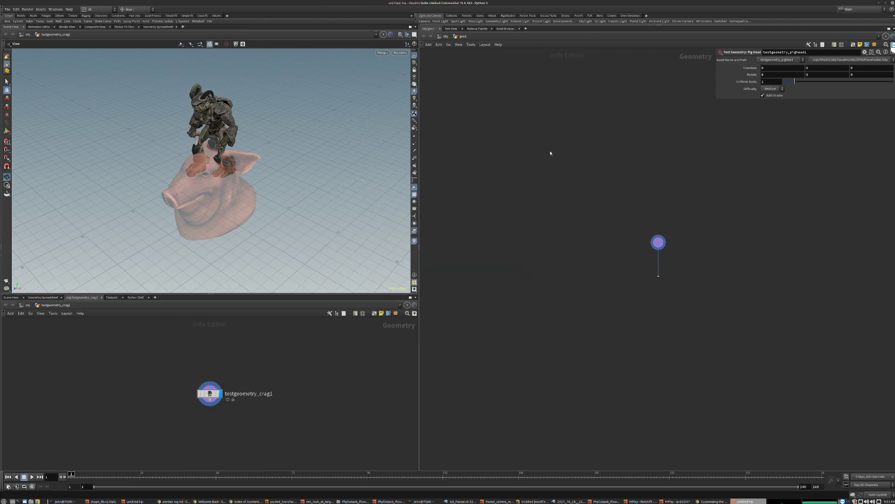
Step: Open the viewport's Display Options, view the Geometry settings, and adjust the antialias samples in the Scene settings
key("d")
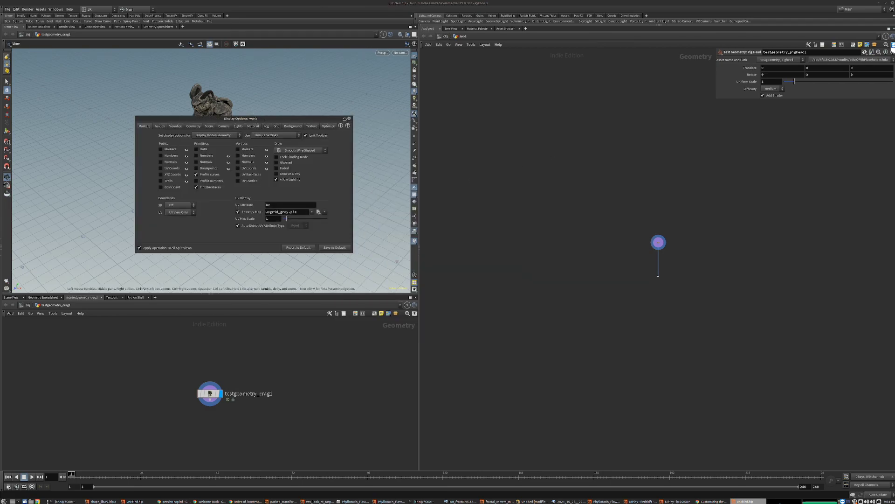
left_click(348, 118)
key("d")
left_click(192, 126)
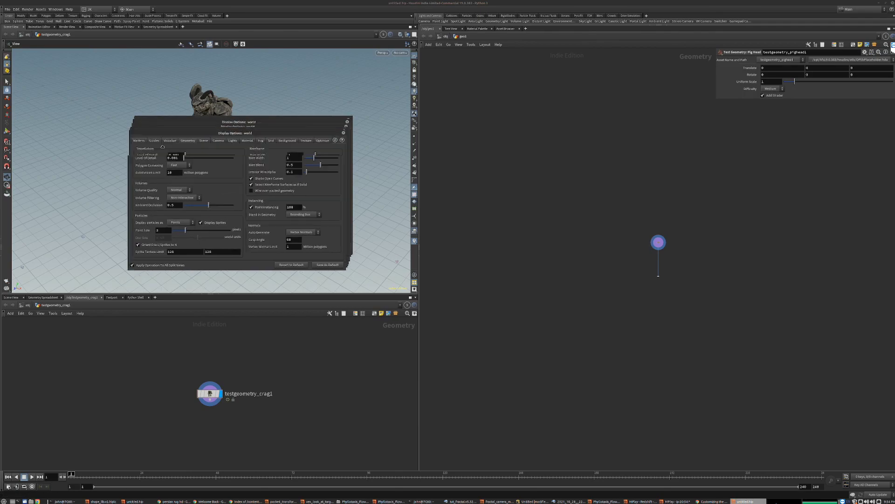
left_click_drag(240, 118, 212, 203)
left_click_drag(239, 167, 209, 177)
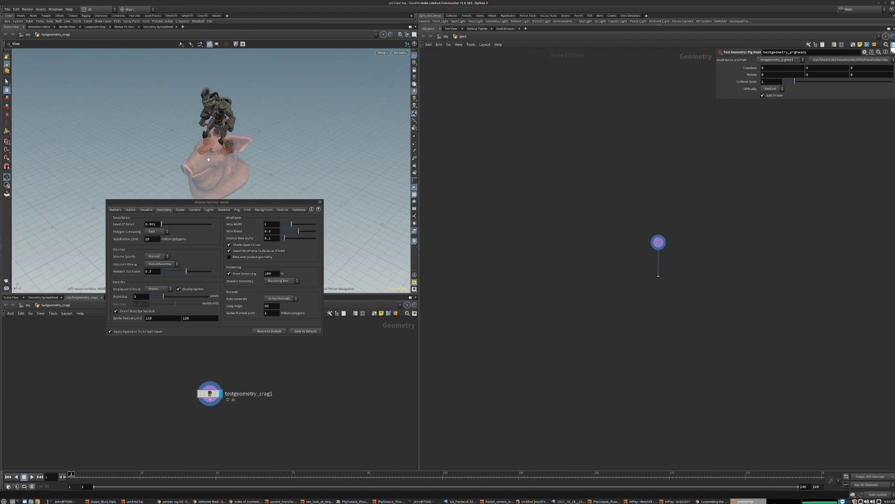
left_click(179, 210)
left_click(166, 225)
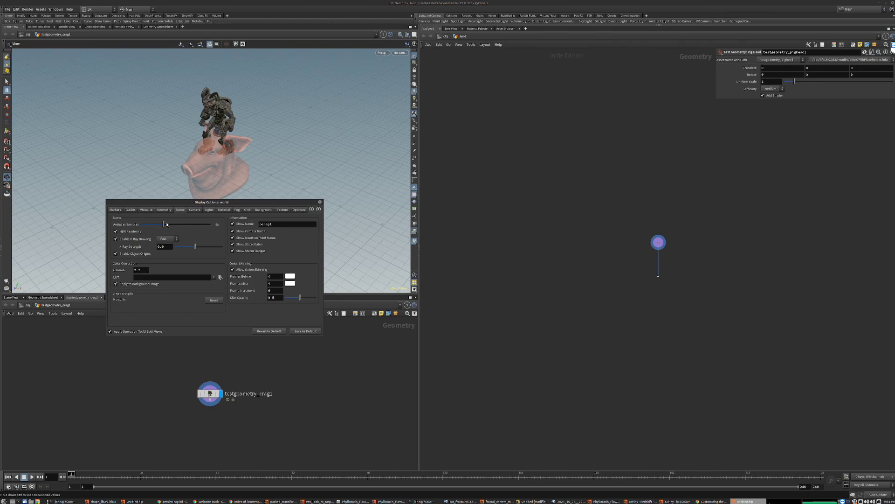
left_click_drag(219, 140, 248, 152)
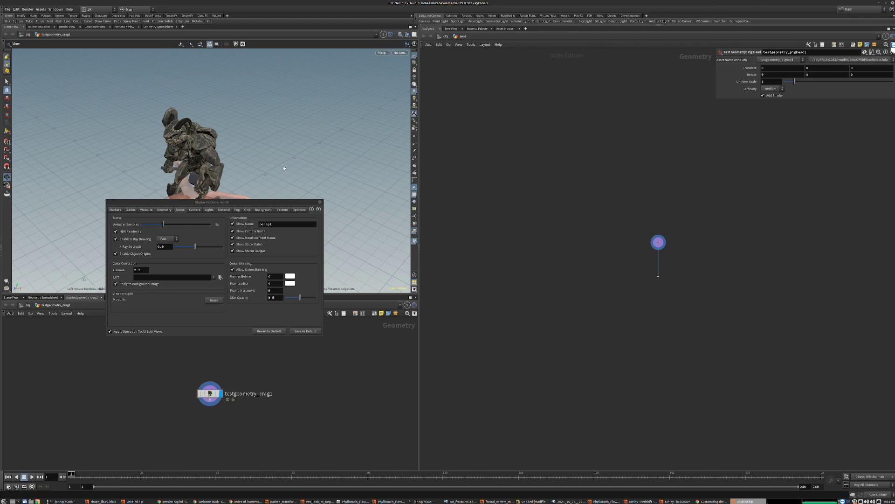
Step: Set the viewport background color scheme to Dark and close the Display Options
left_click(270, 211)
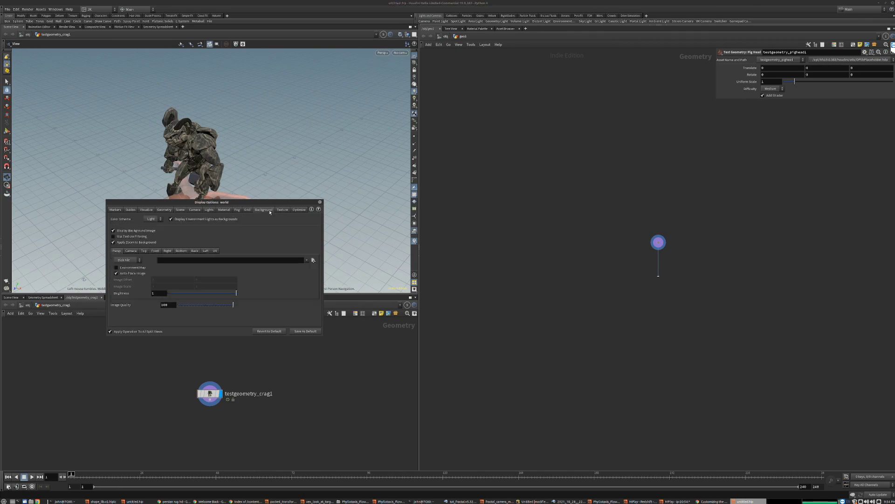
left_click(150, 220)
left_click(149, 227)
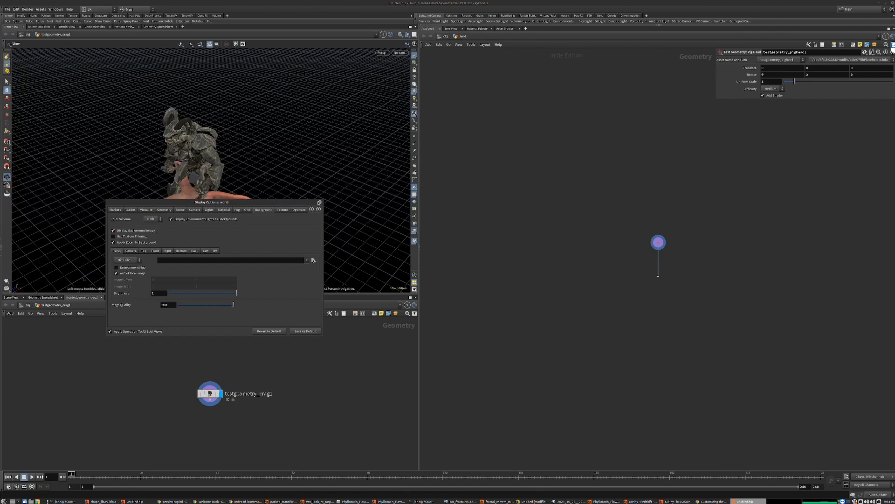
left_click(320, 202)
left_click_drag(290, 214, 205, 108)
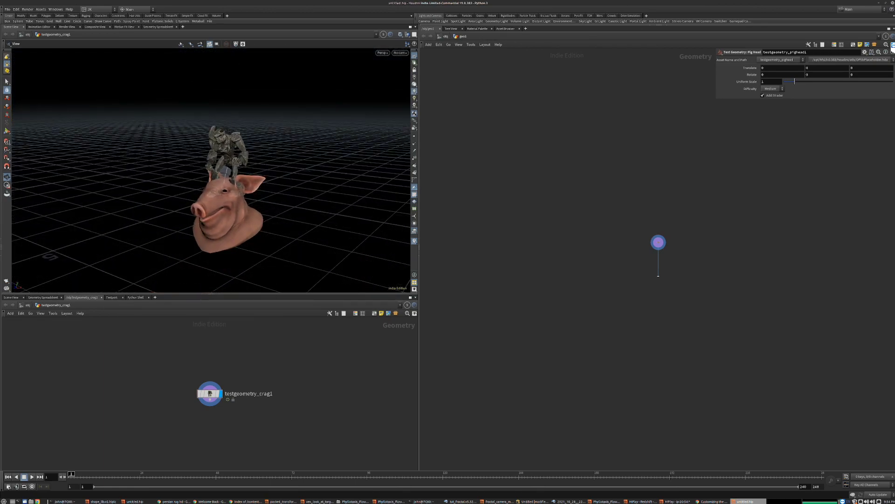
Step: Hide the reference grid in the viewport and check the models from several angles
left_click(415, 54)
left_click_drag(267, 163, 293, 168)
middle_click_drag(293, 168, 186, 158)
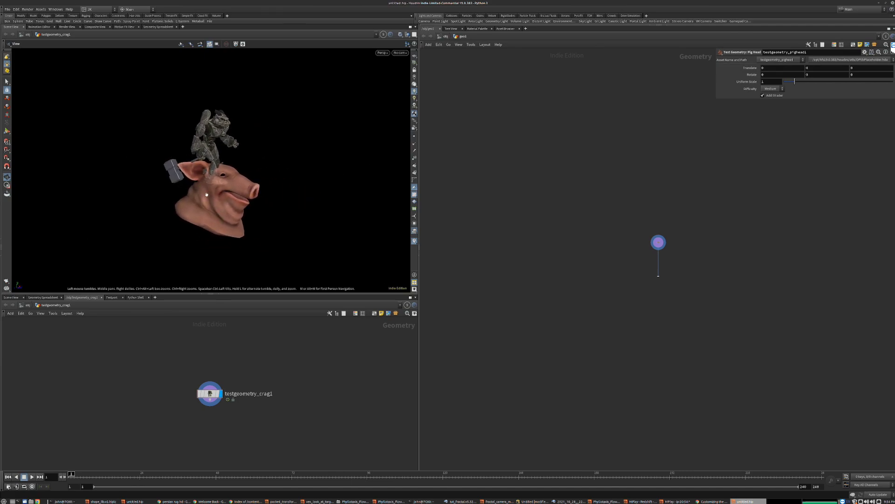
left_click_drag(230, 191, 212, 166)
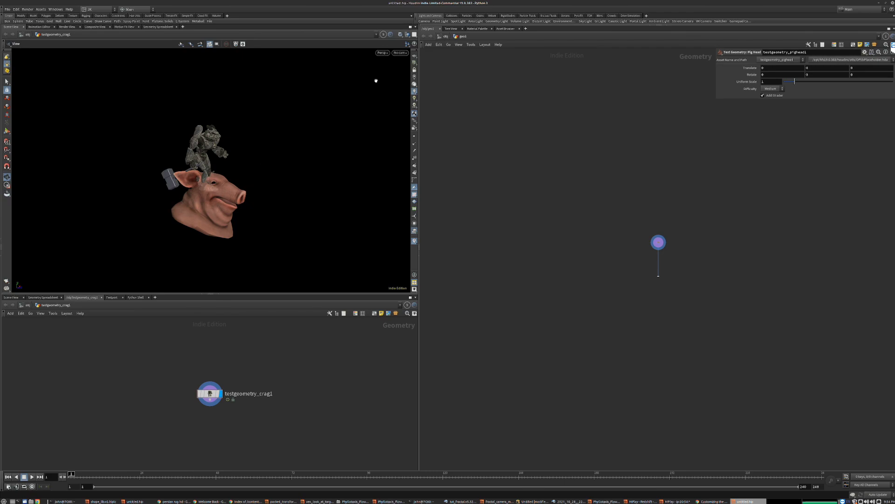
Step: Enable the Correction Toolbar for the perspective viewport
left_click(382, 53)
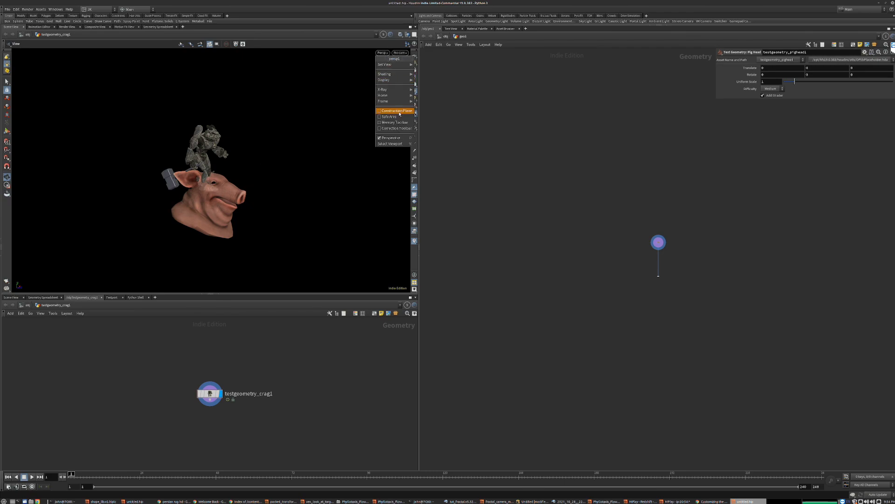
left_click(396, 128)
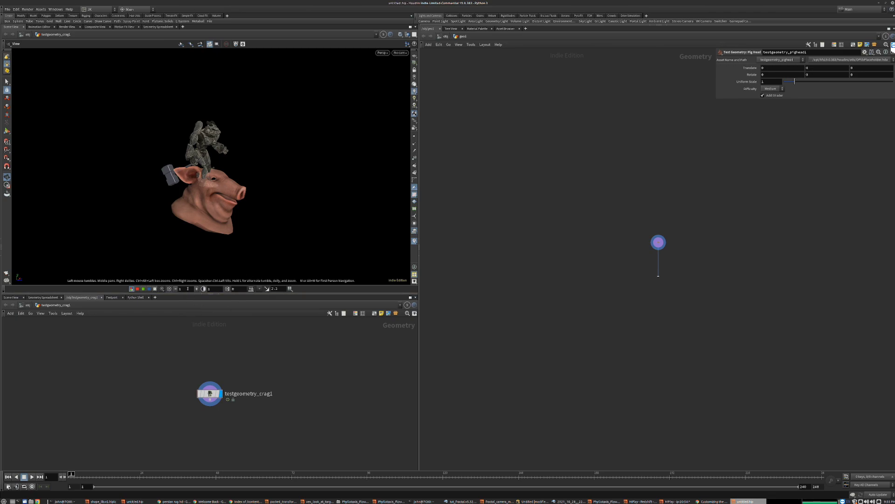
Step: Test the viewport's brightness correction and single-channel display, and restore the default brightness and full color
middle_click_drag(188, 288, 308, 301)
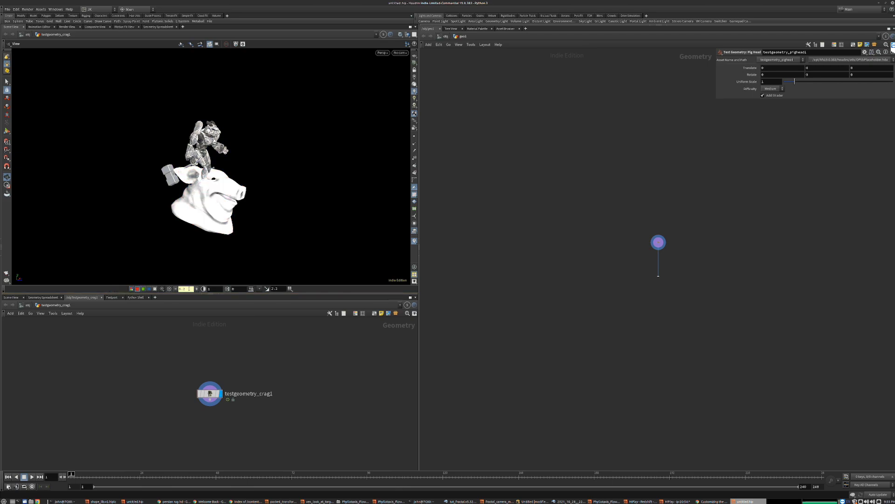
left_click(169, 289)
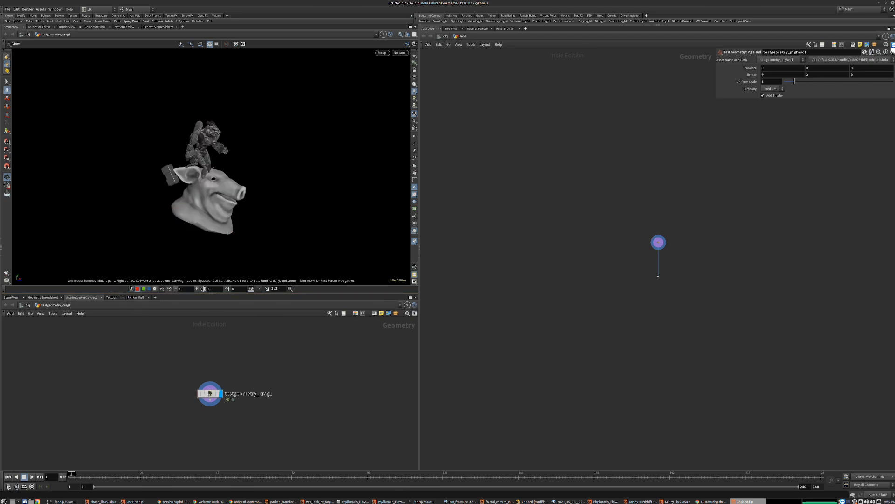
left_click(131, 288)
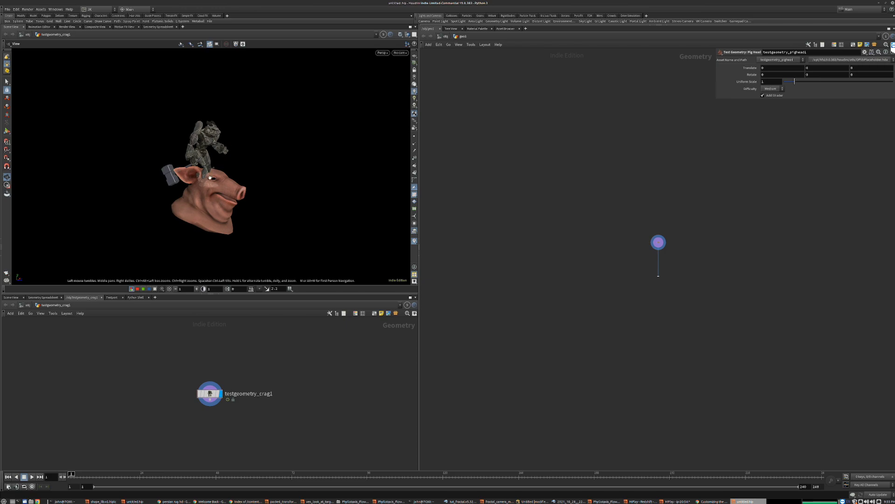
right_click_drag(219, 160, 219, 188)
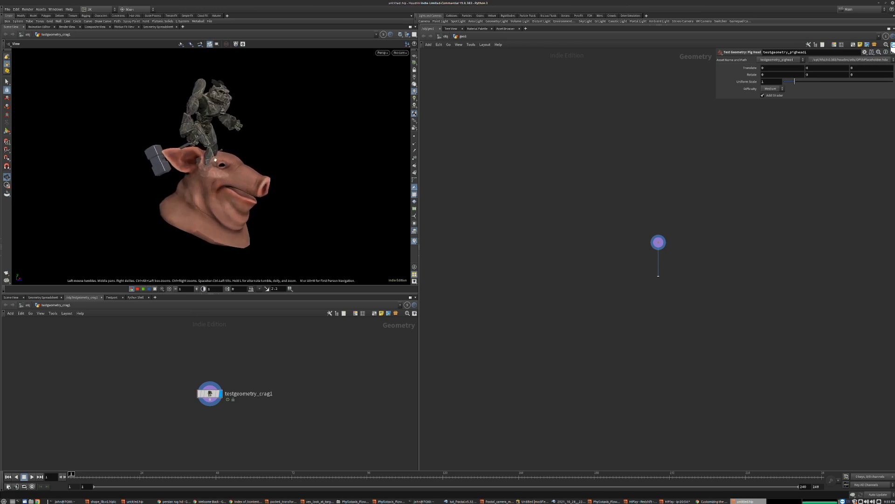
Step: Save the updated layout to the current JK desktop
left_click(107, 9)
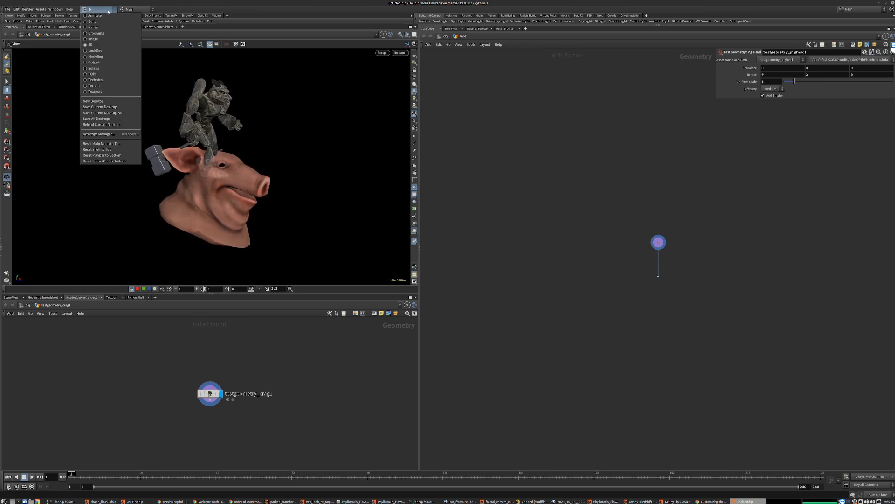
left_click(117, 107)
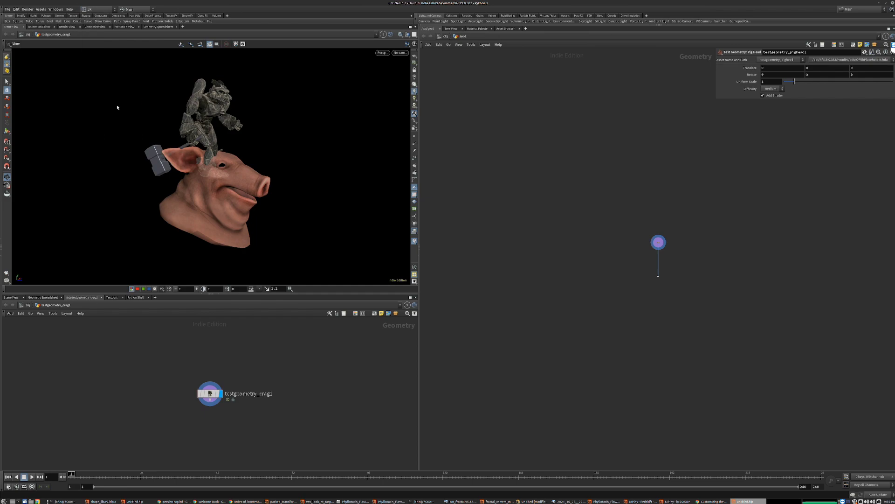
left_click(147, 114)
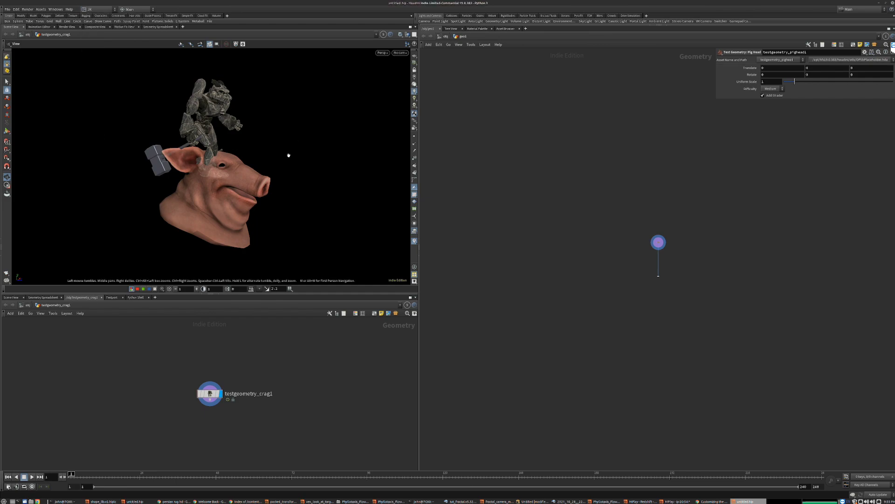
left_click_drag(288, 156, 278, 160)
scroll(539, 240, "down", 3)
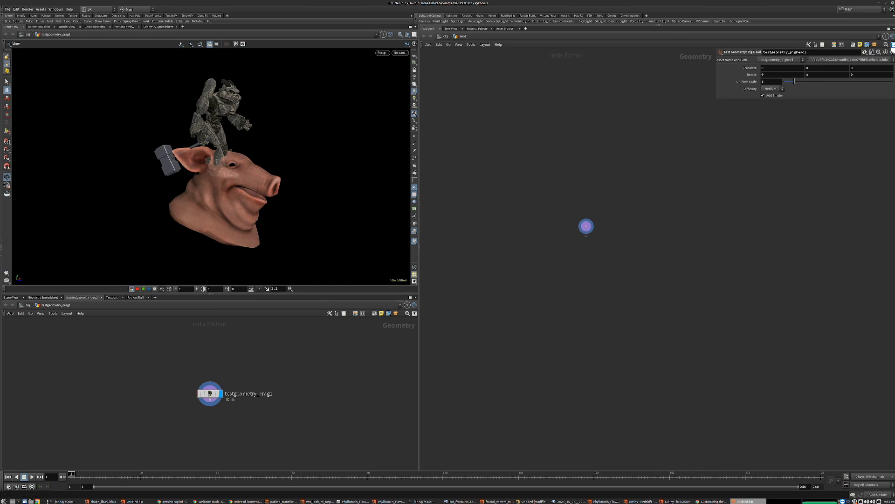
left_click(712, 502)
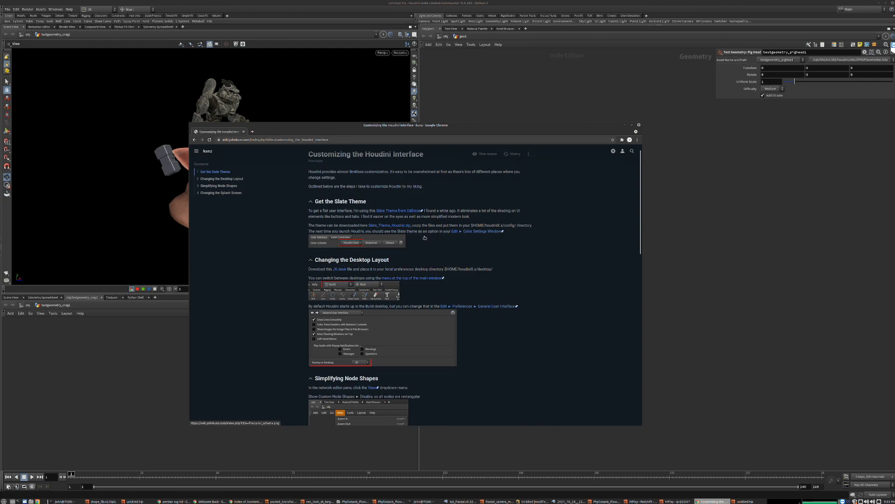
left_click(659, 226)
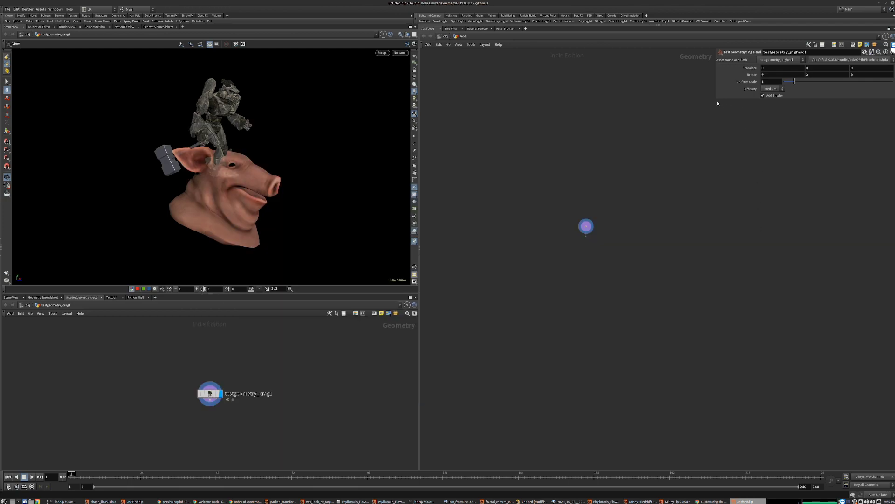
Step: Enlarge the floating parameter panel in the network editor and shift the divider between the two shelf sets slightly
left_click_drag(717, 99, 686, 181)
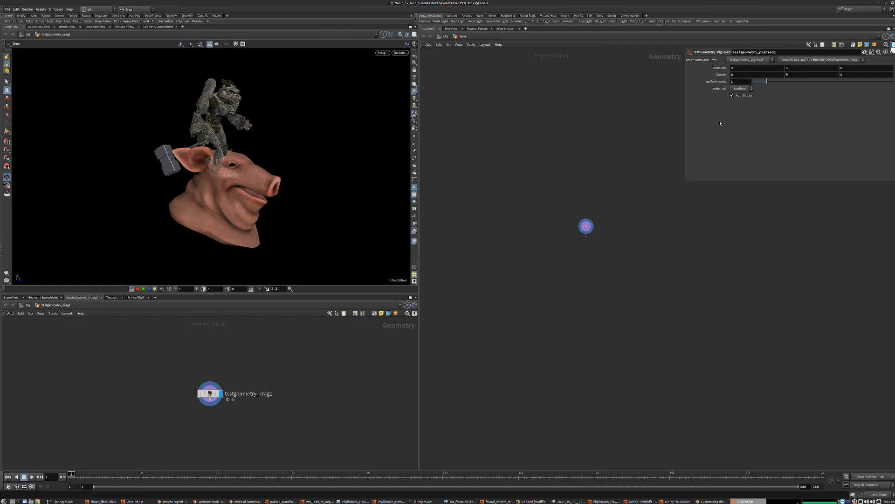
left_click_drag(416, 21, 419, 21)
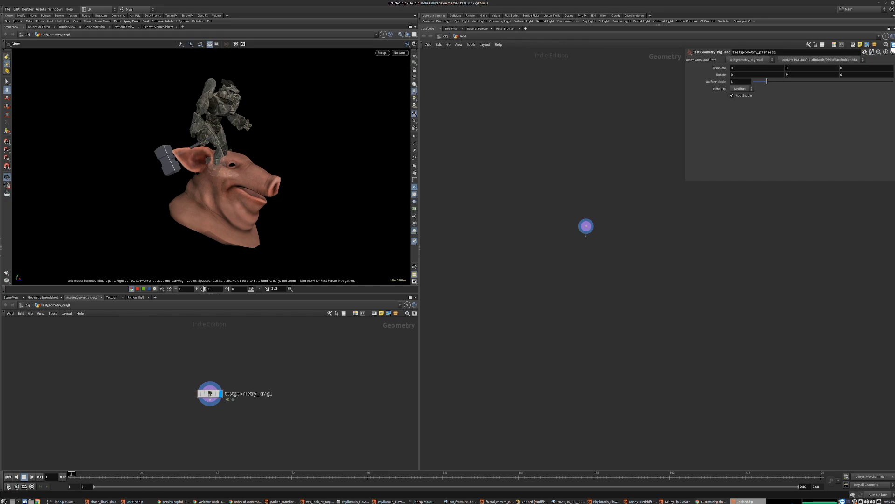
Step: Switch to the Chrome wiki page on customizing Houdini and download Slate_Theme_Houdini.zip to the Downloads folder
left_click(710, 501)
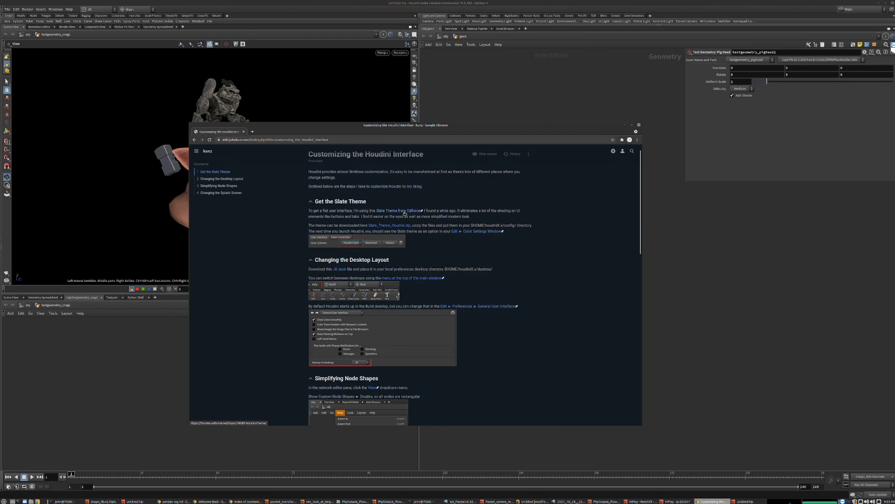
left_click(404, 226)
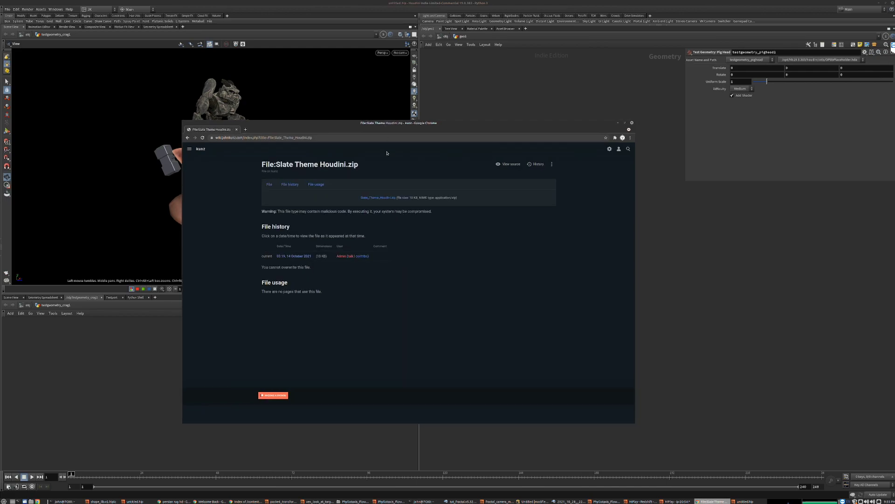
left_click(388, 197)
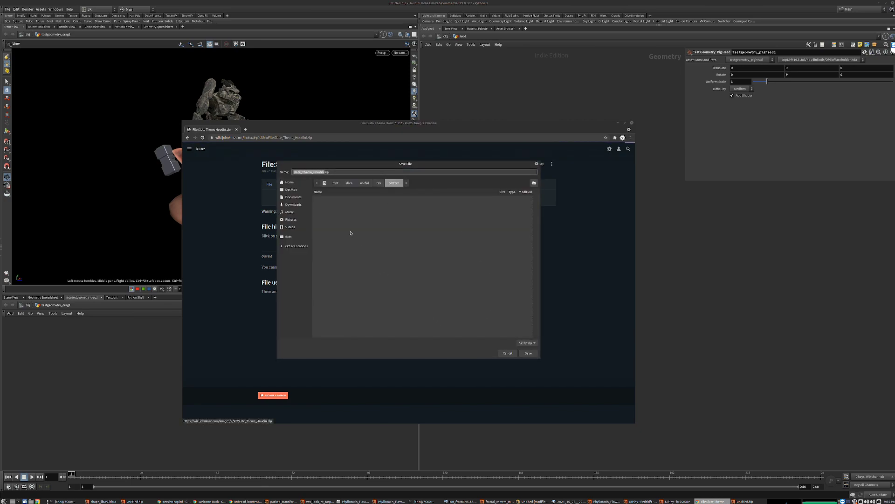
left_click(293, 205)
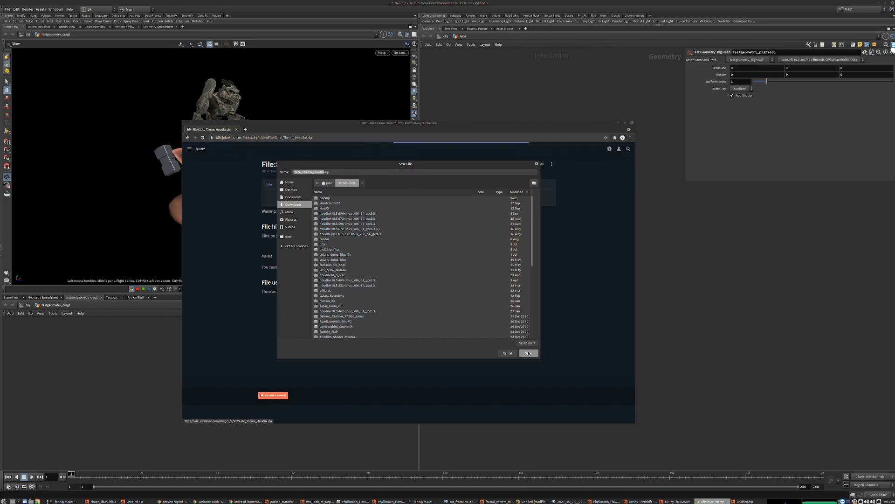
left_click(528, 353)
Step: Open the downloaded Slate_Theme_Houdini.zip archive and extract all its files into the Downloads folder
left_click(210, 413)
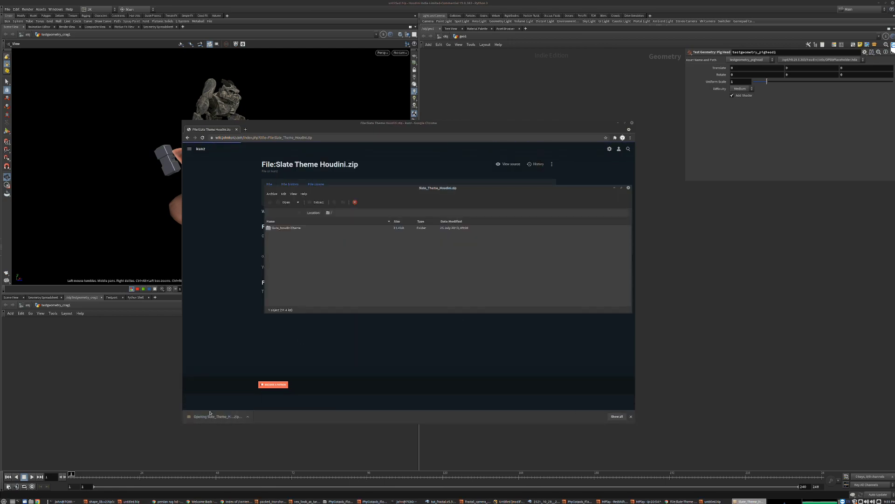
left_click(317, 203)
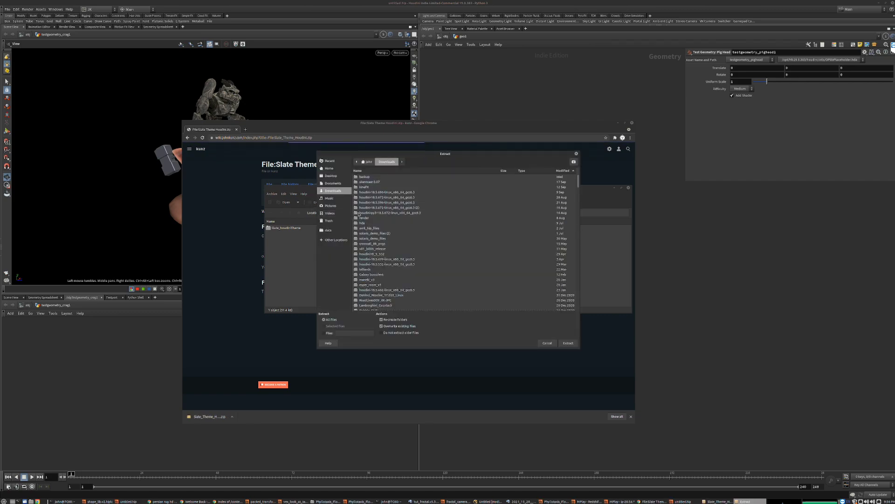
left_click(568, 343)
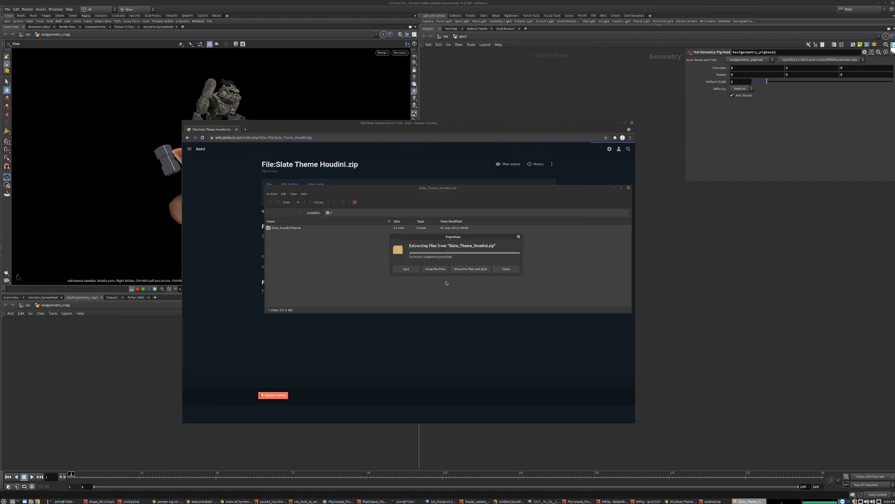
Step: Show the extracted files in the Downloads folder, open the Slate_houdiniTheme folder and move its window aside
left_click(435, 269)
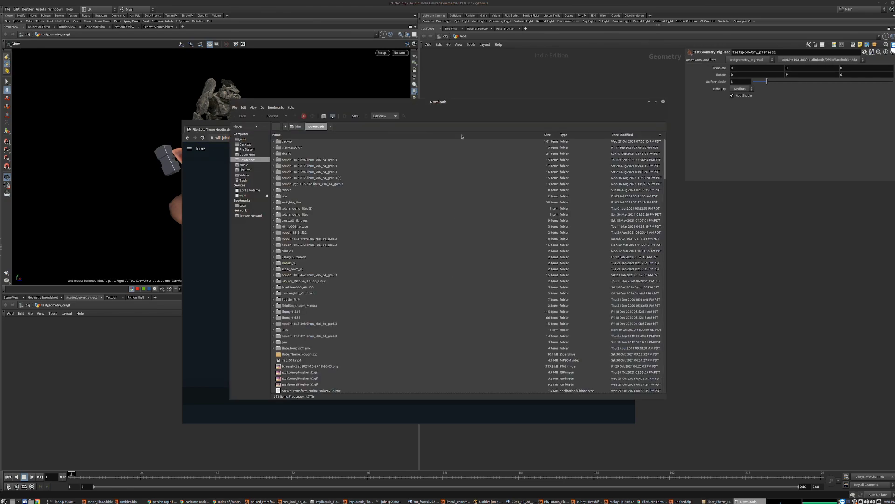
double_click(335, 347)
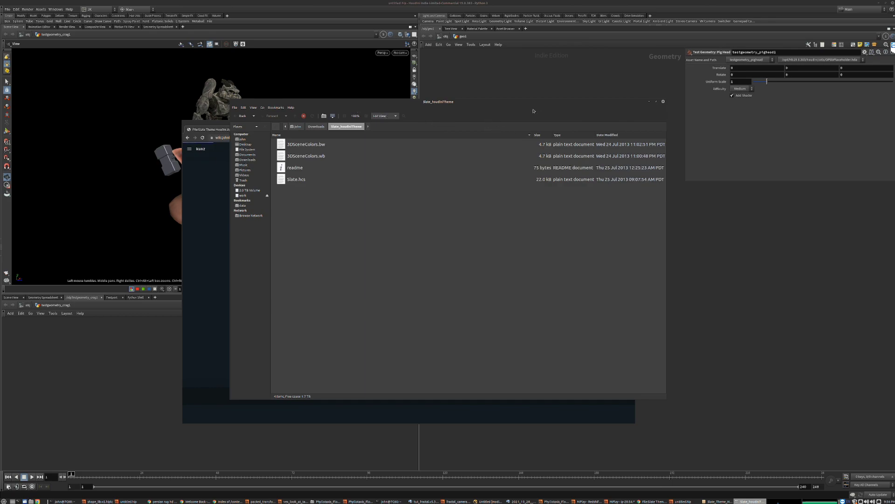
left_click_drag(535, 103, 723, 128)
Step: Display the contents of the theme's readme file to check the installation instructions, and close it
right_click(497, 193)
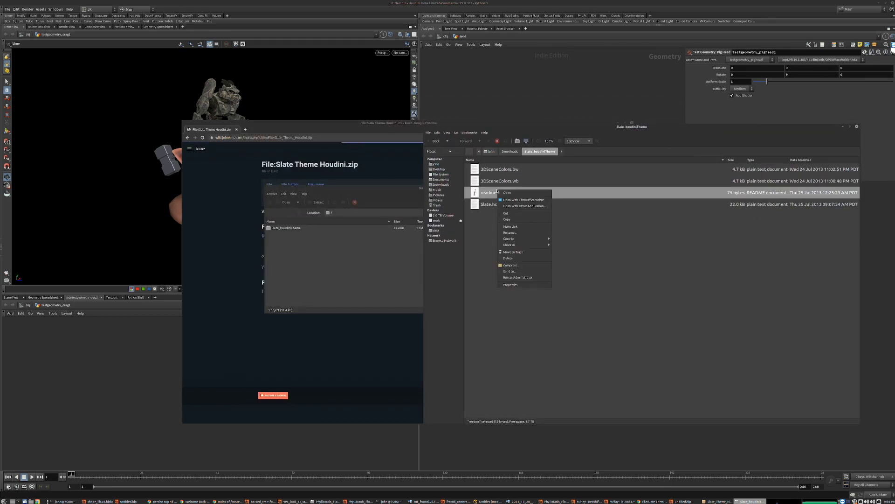
left_click(506, 195)
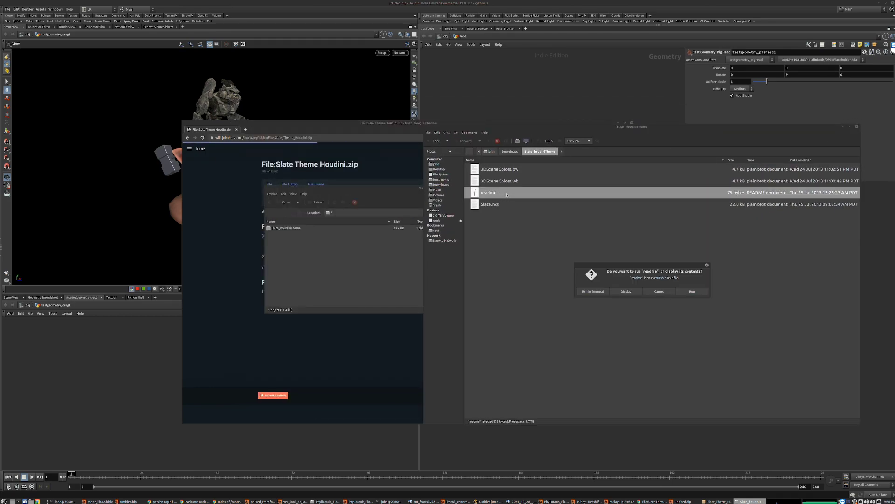
left_click(612, 291)
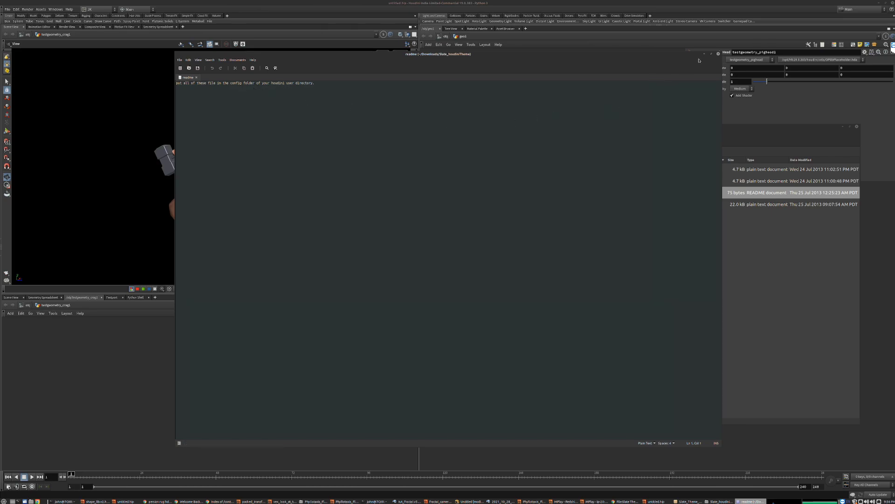
left_click(717, 54)
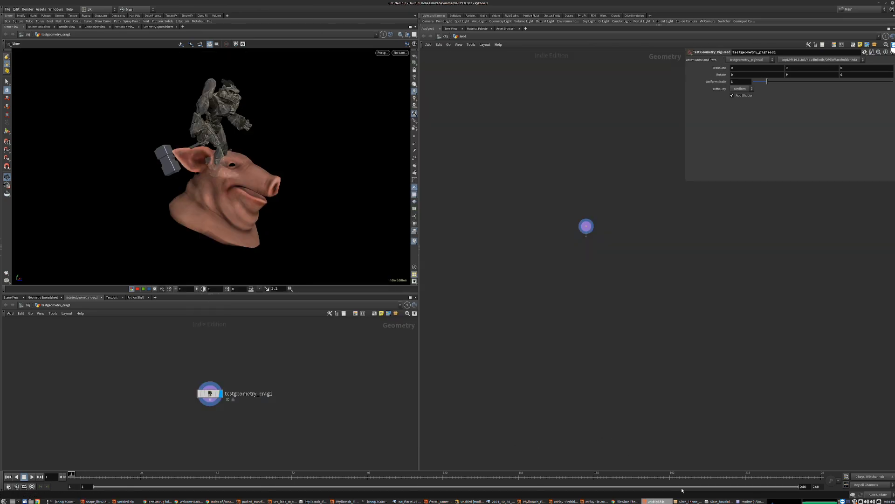
left_click(720, 502)
left_click(748, 502)
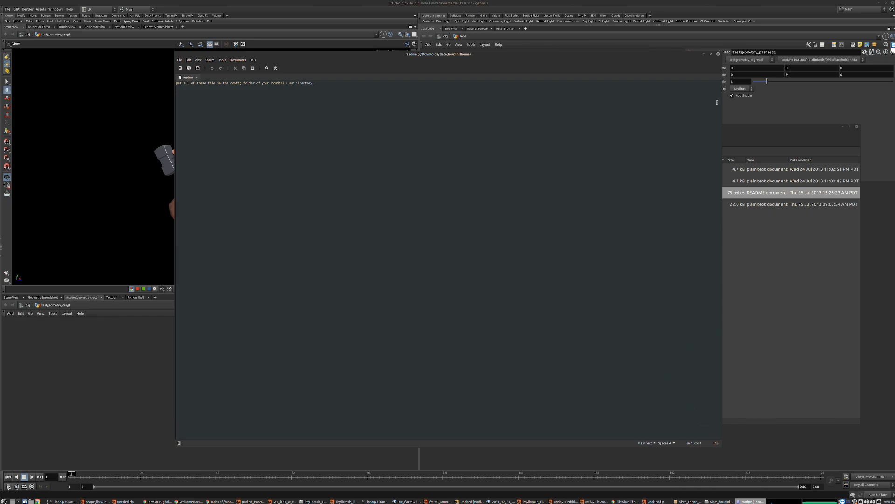
left_click(717, 54)
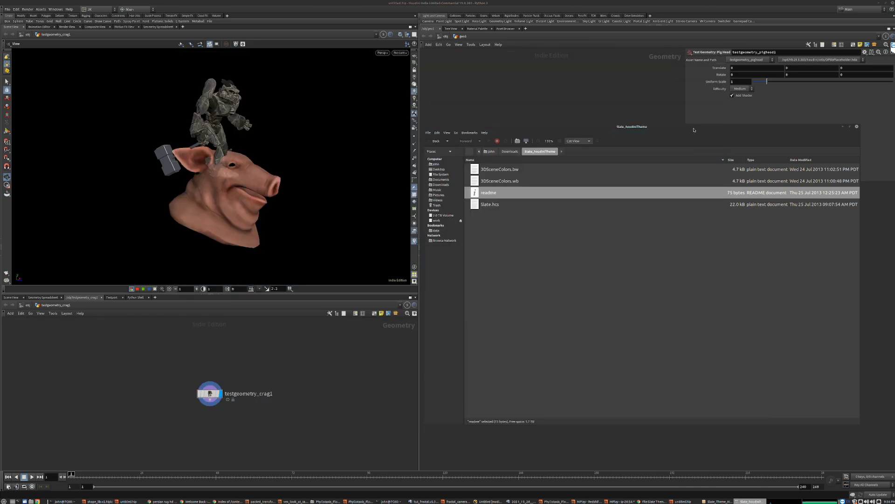
Step: Open a second file manager window beside the theme folder and browse to houdini19.0/config in the home directory
key("ctrl+n")
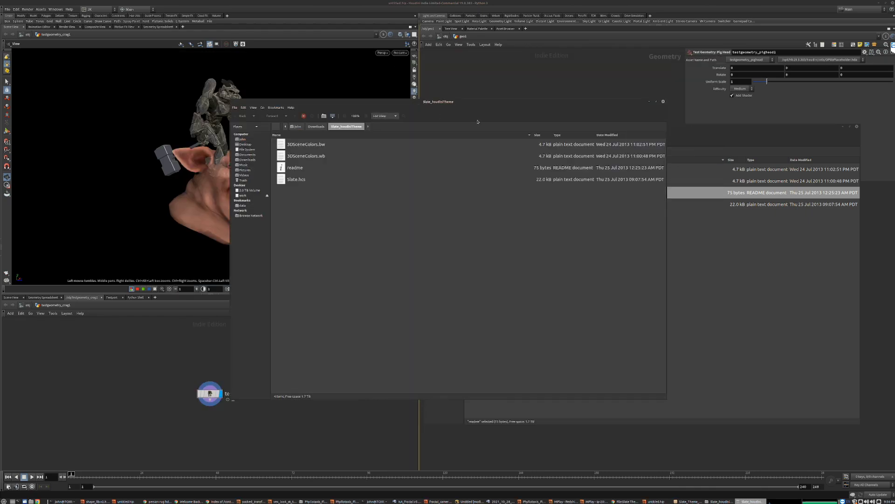
left_click_drag(460, 104, 423, 130)
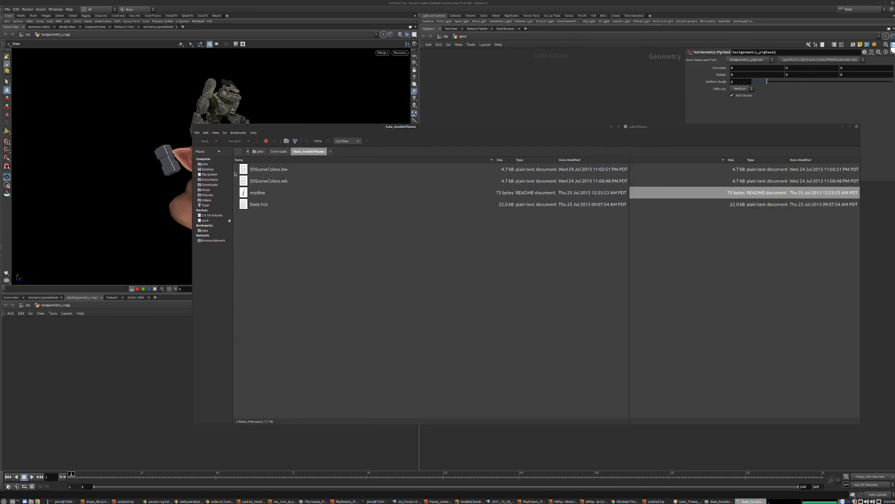
left_click(210, 164)
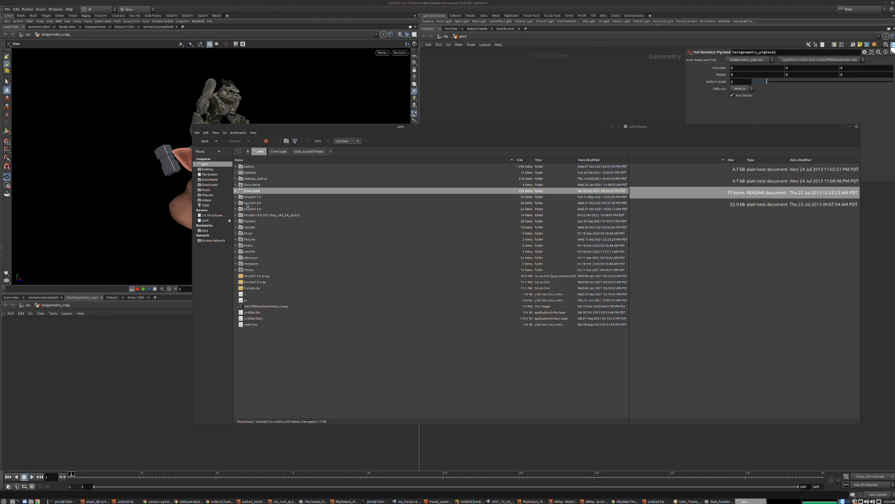
double_click(251, 210)
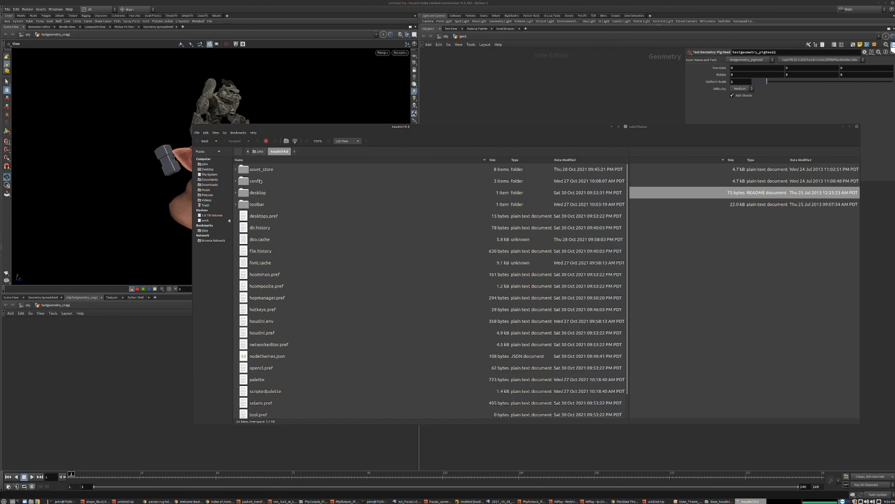
double_click(260, 182)
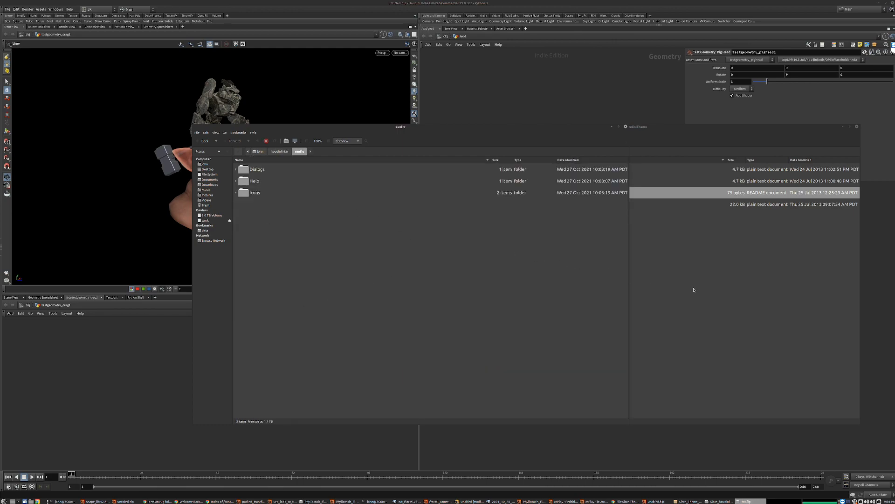
Step: Move Slate.hcs, 3DSceneColors.wb and 3DSceneColors.bw from the theme folder into the houdini19.0 config folder
left_click(501, 208)
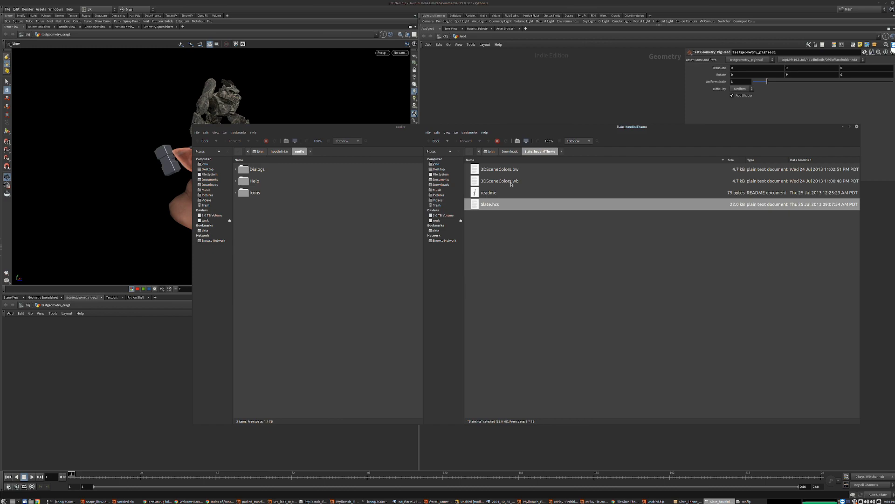
left_click(511, 184, "ctrl")
left_click(509, 172, "ctrl")
left_click_drag(508, 171, 345, 280)
Step: Switch to Houdini and check the available interface color schemes in the Color Settings, leaving the scheme unchanged
key("alt+Tab")
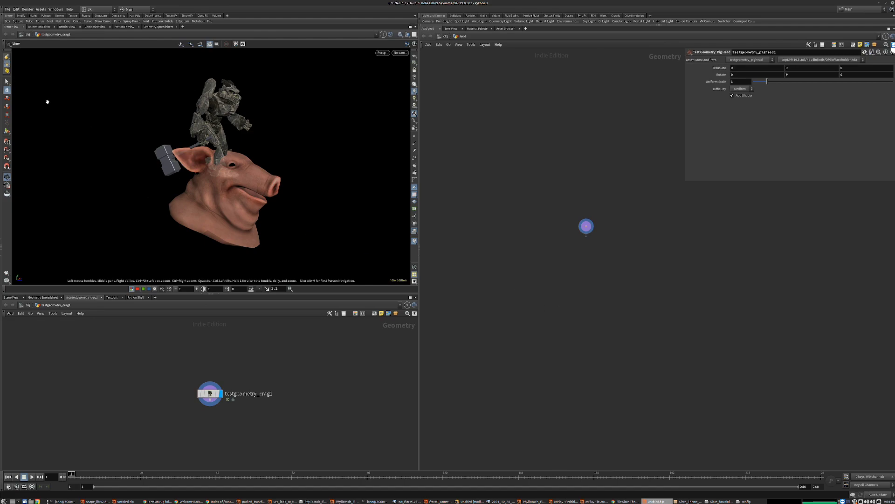
left_click(16, 9)
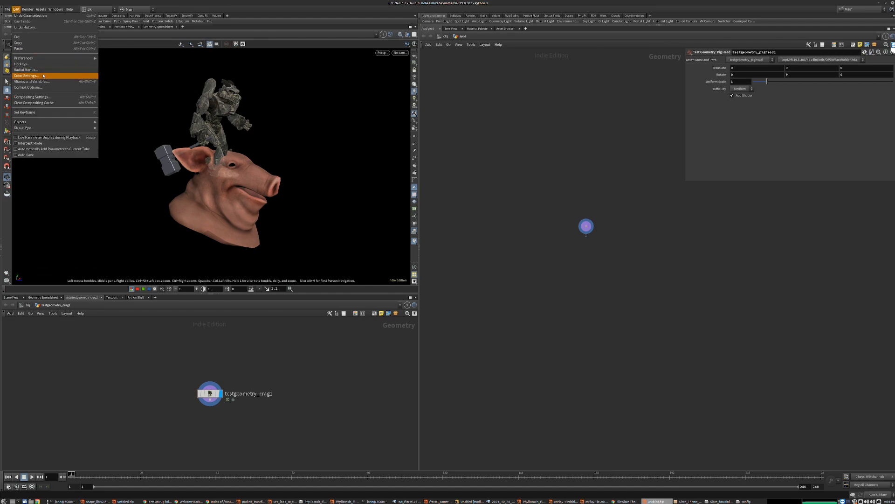
left_click(43, 76)
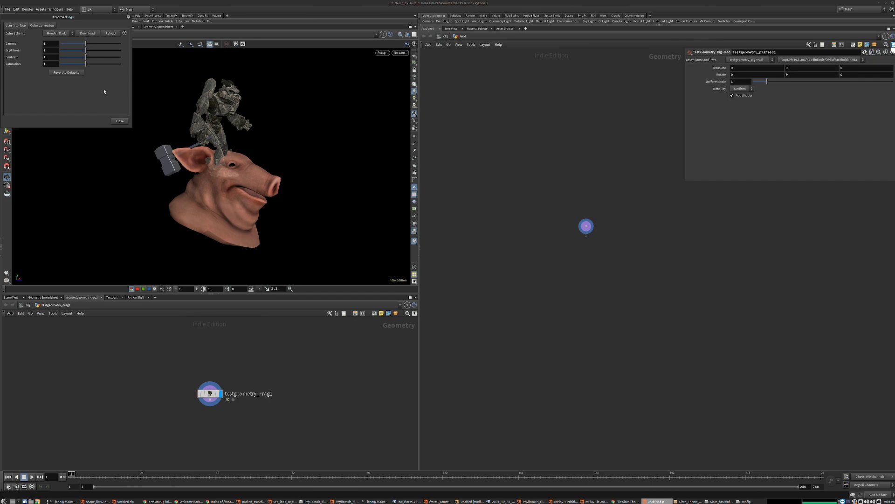
left_click(65, 36)
left_click(70, 96)
left_click(119, 121)
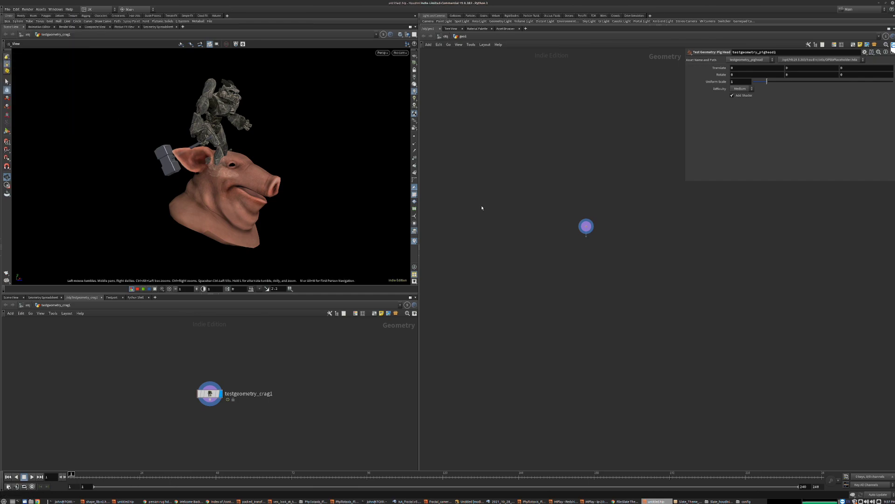
Step: Quit Houdini discarding the scene changes, and relaunch it from the terminal with houdinifx
left_click(893, 3)
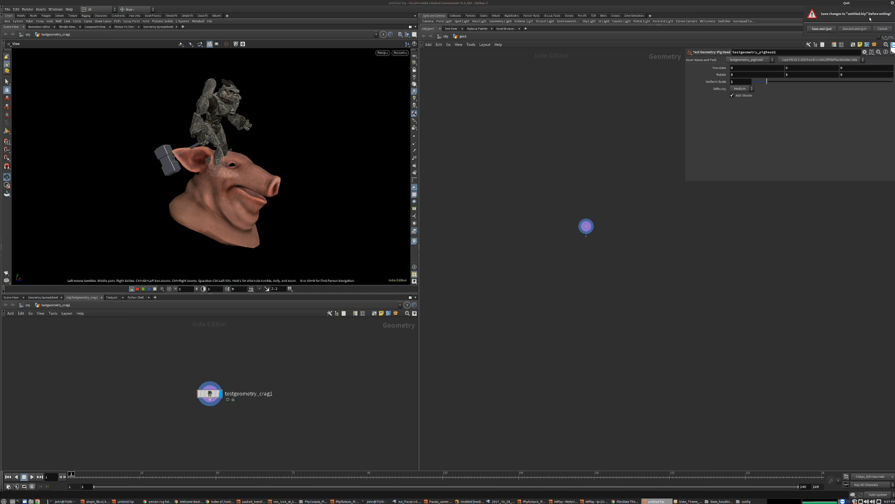
left_click(847, 30)
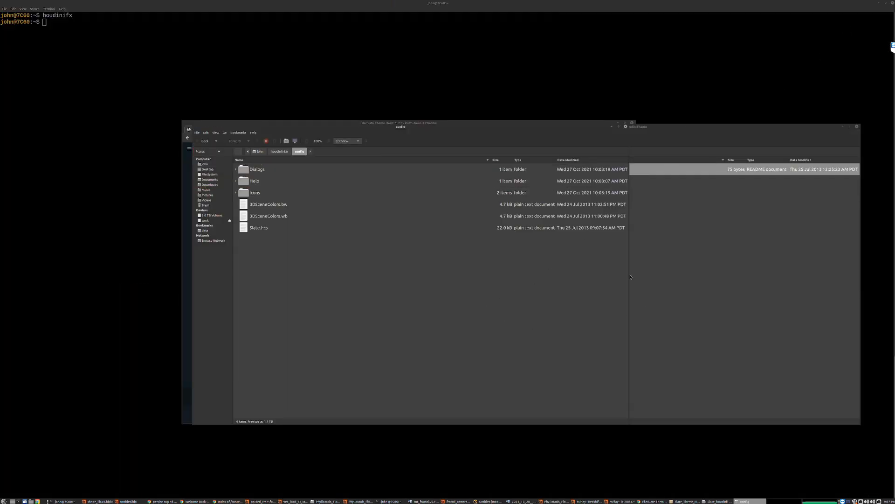
left_click(525, 95)
key("Up")
key("Return")
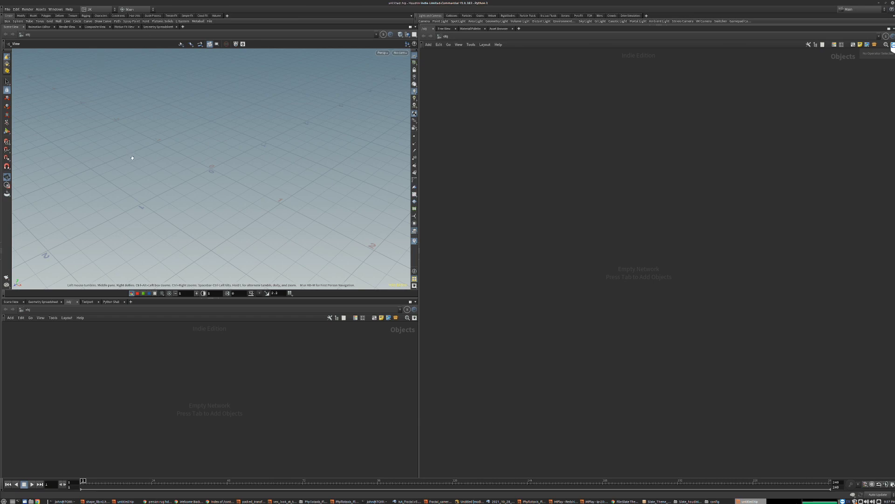
Step: Set the viewport background color scheme to Dark in the Display Options
key("d")
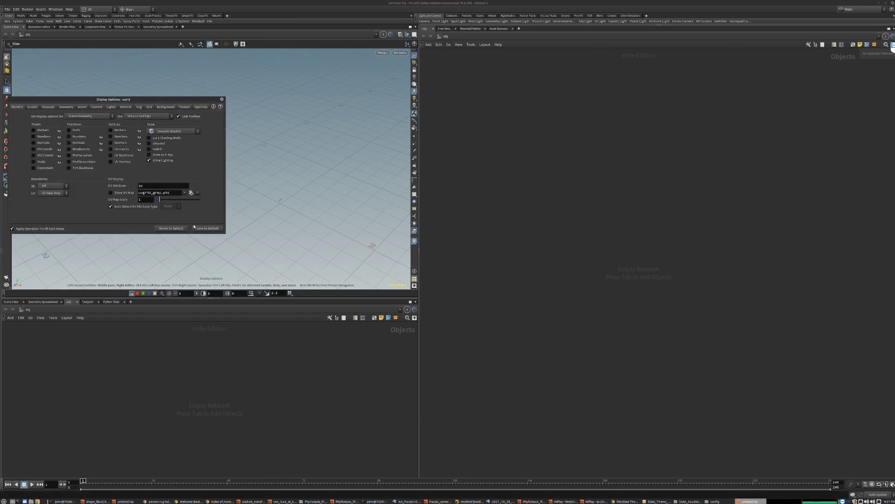
left_click(66, 107)
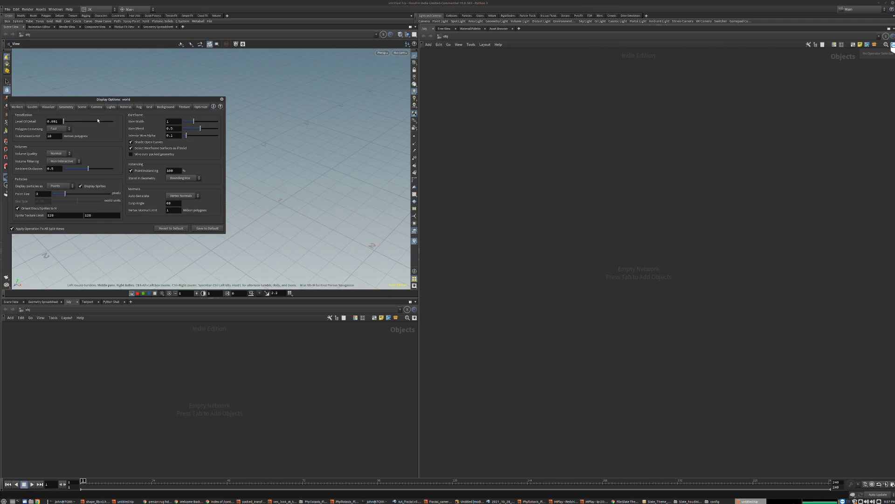
left_click(165, 107)
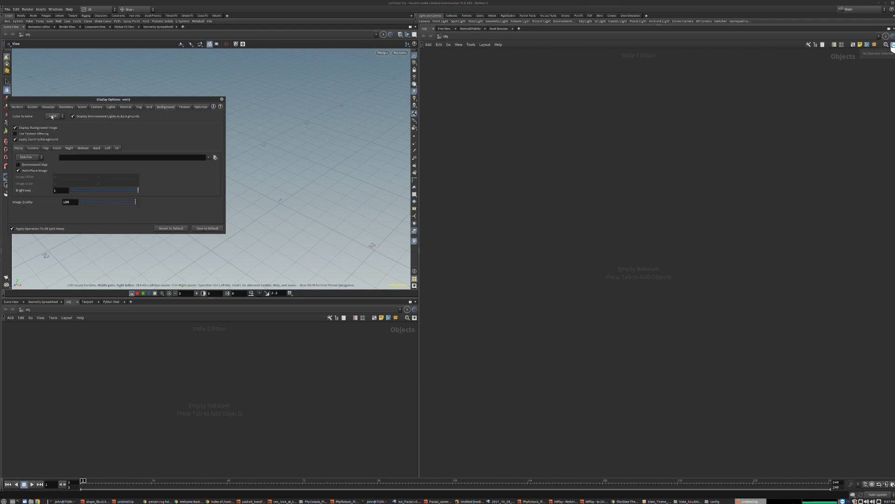
left_click(54, 116)
left_click(55, 122)
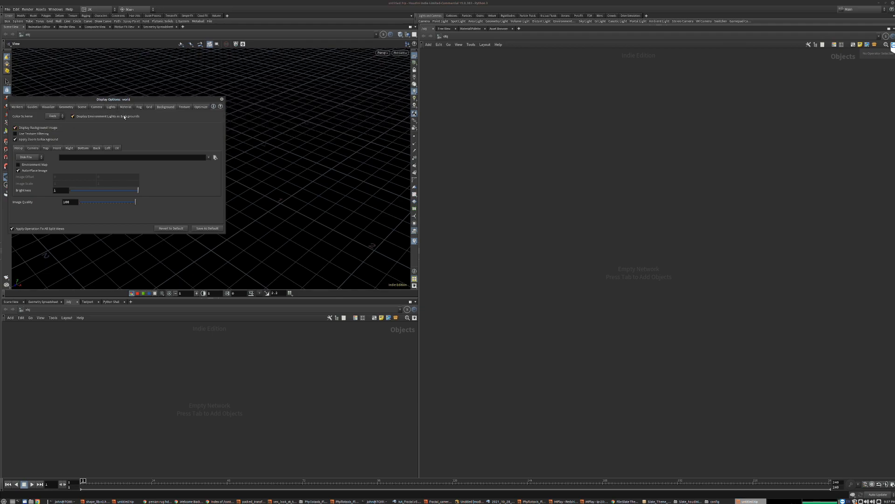
Step: Adjust the scene antialiasing samples and save the viewport display options as the default
left_click(66, 107)
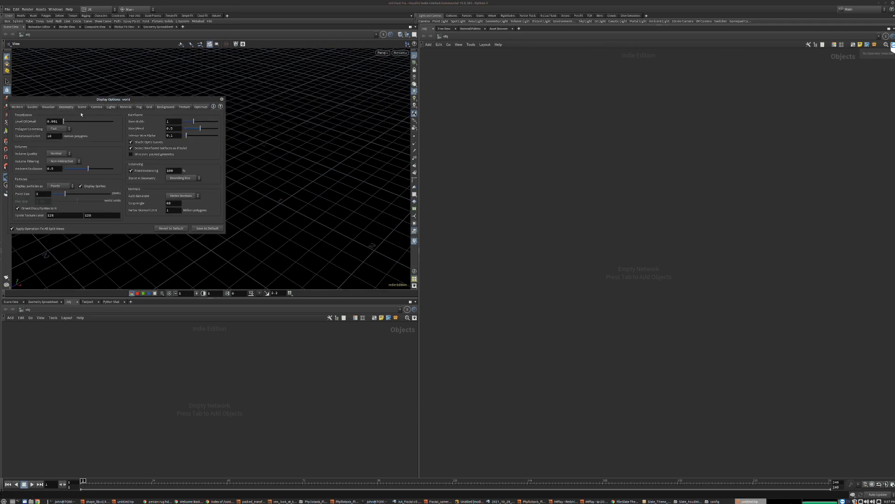
left_click(82, 107)
left_click(76, 120)
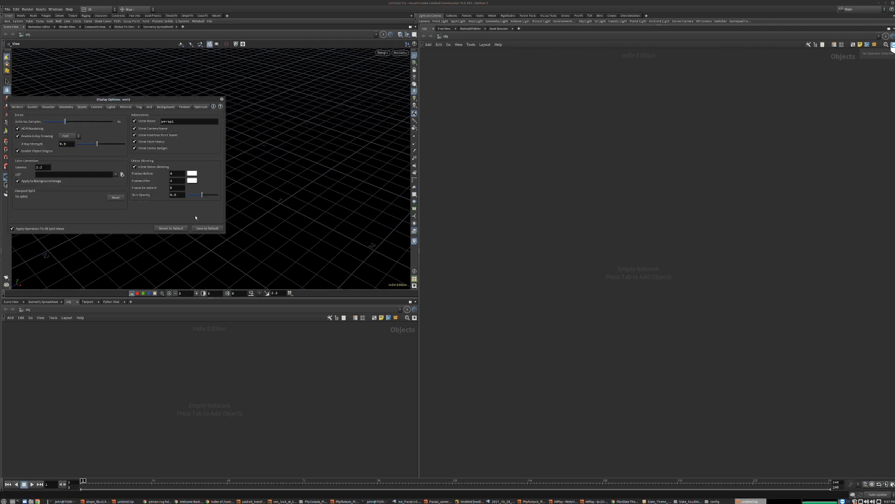
left_click(199, 229)
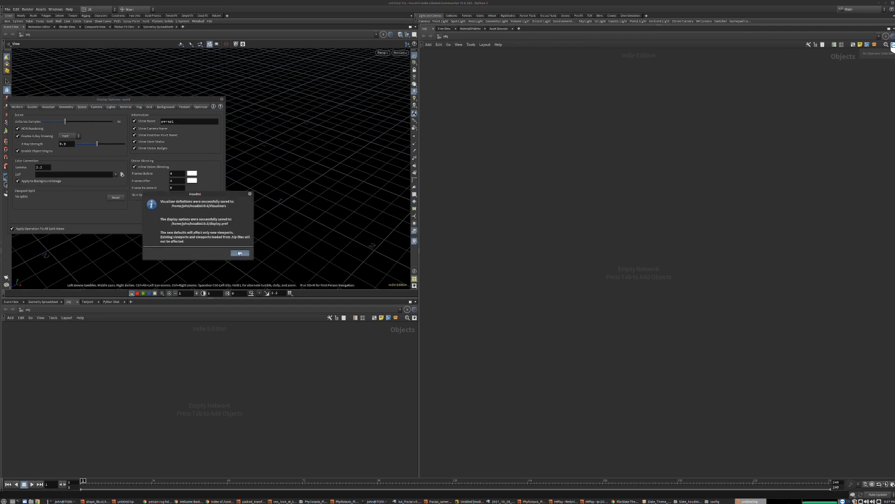
left_click(241, 253)
left_click(222, 99)
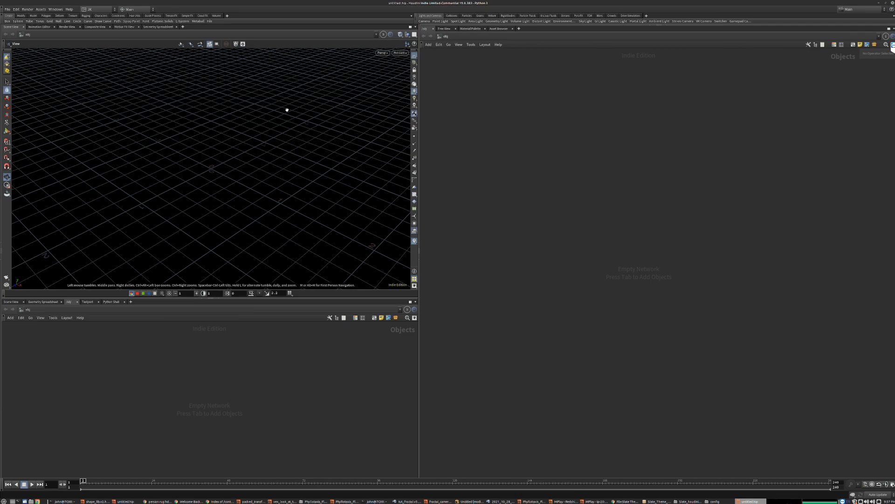
Step: Apply the Slate color scheme in the Color Settings and switch the scheme back to Houdini Dark
left_click(16, 10)
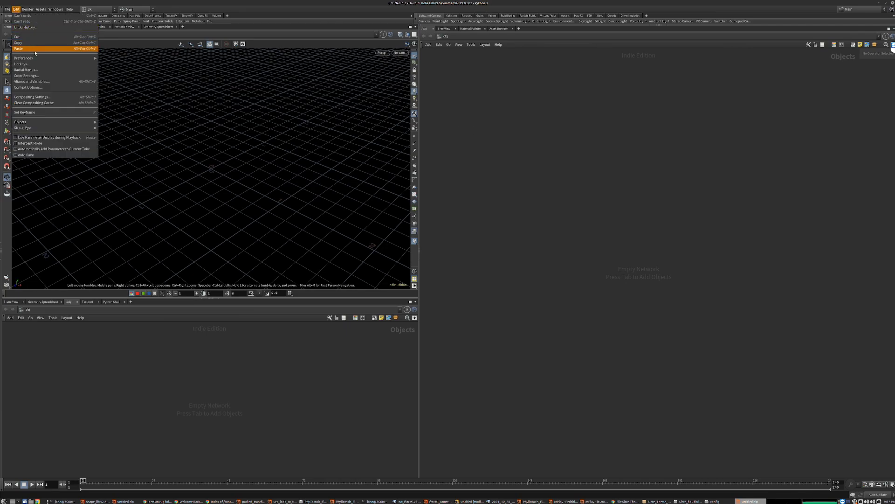
left_click(91, 75)
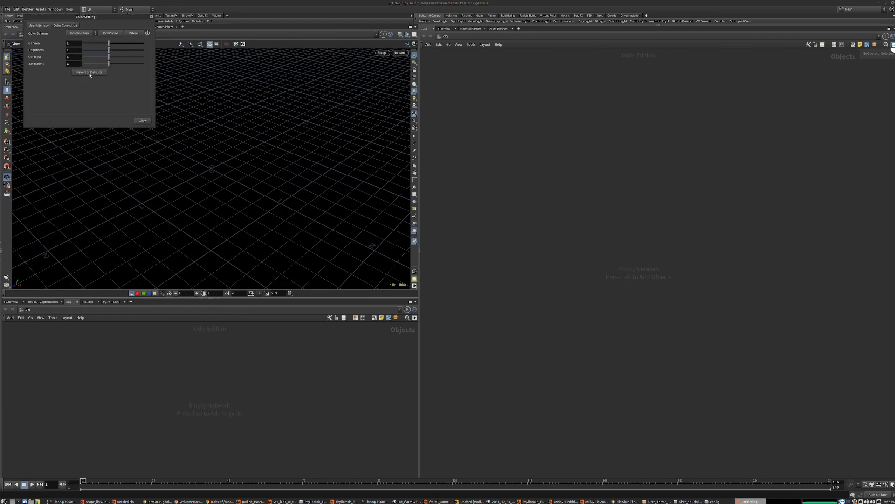
left_click(80, 33)
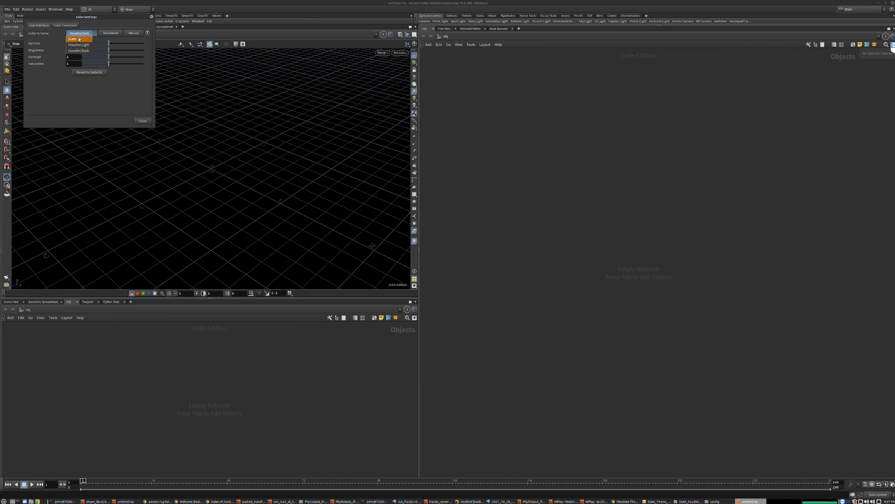
left_click(79, 39)
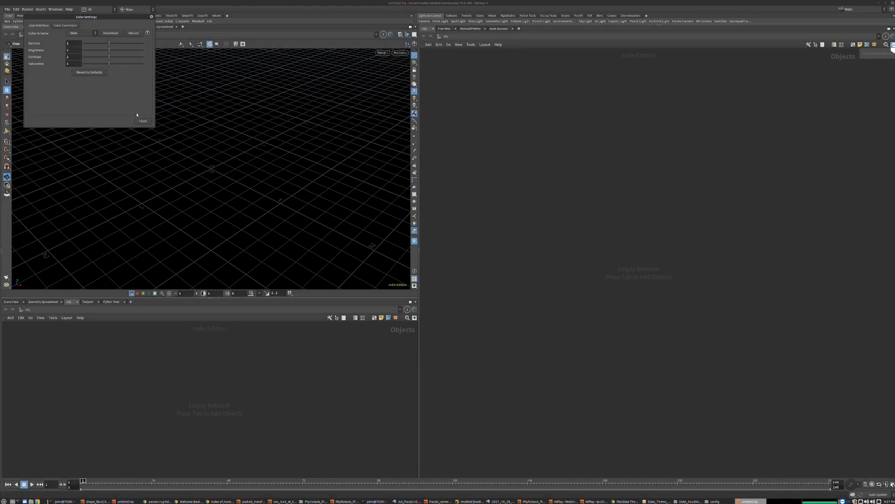
left_click(80, 33)
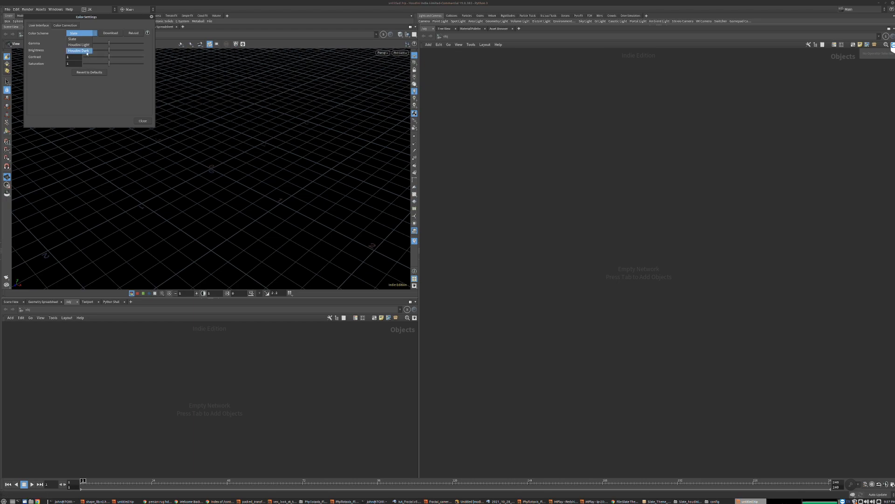
left_click(87, 51)
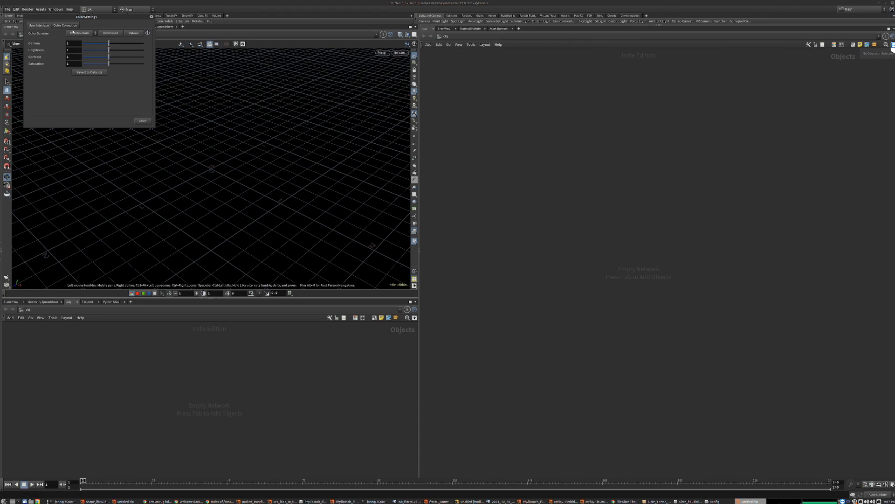
Step: Preview the Houdini Light color scheme and then the Slate scheme in the Color Settings
left_click(80, 33)
left_click(76, 45)
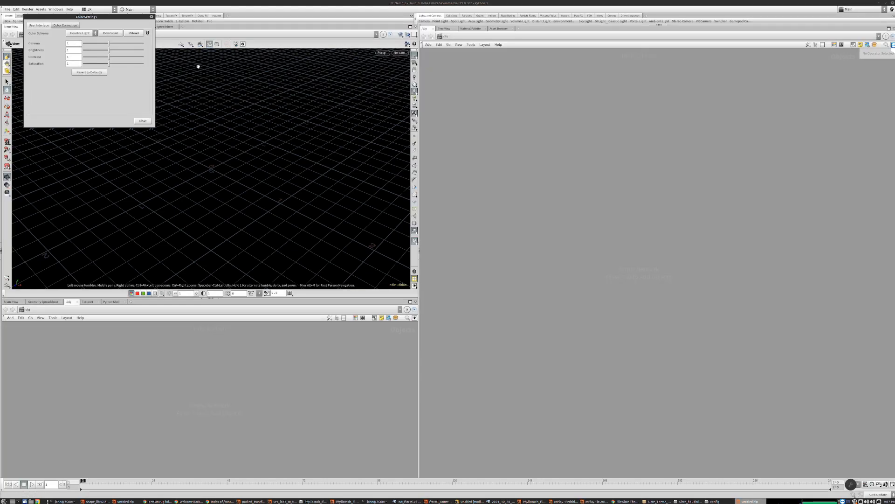
left_click(85, 34)
left_click(72, 39)
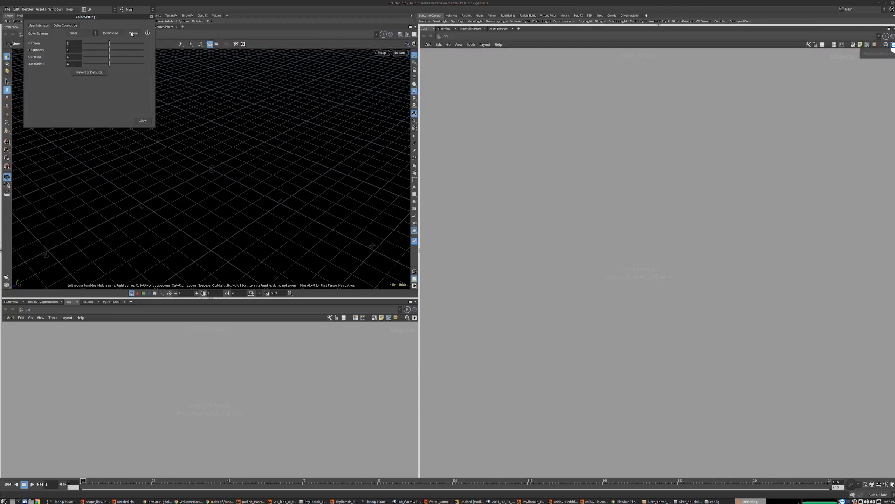
Step: Set the color scheme to Houdini Dark and close the Color Settings
left_click(82, 33)
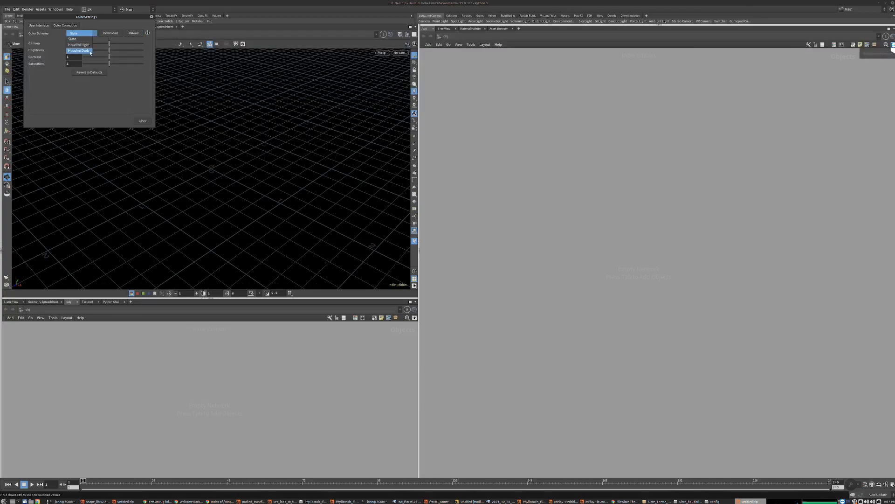
left_click(88, 51)
left_click(143, 121)
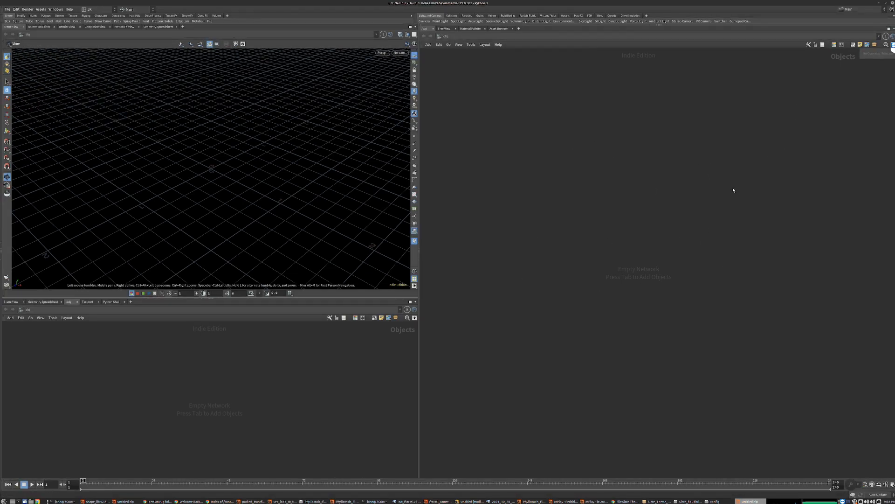
Step: Add a Simple Male character object to the network and frame it in the viewport
key("Tab")
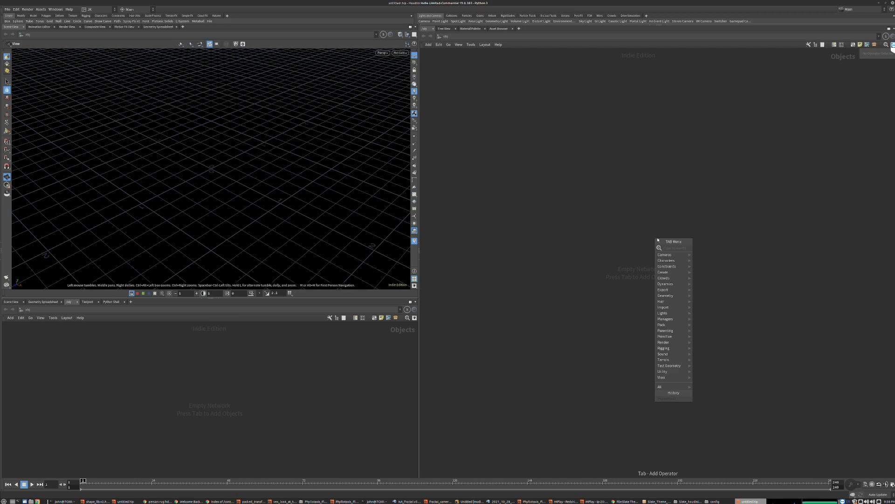
type("s")
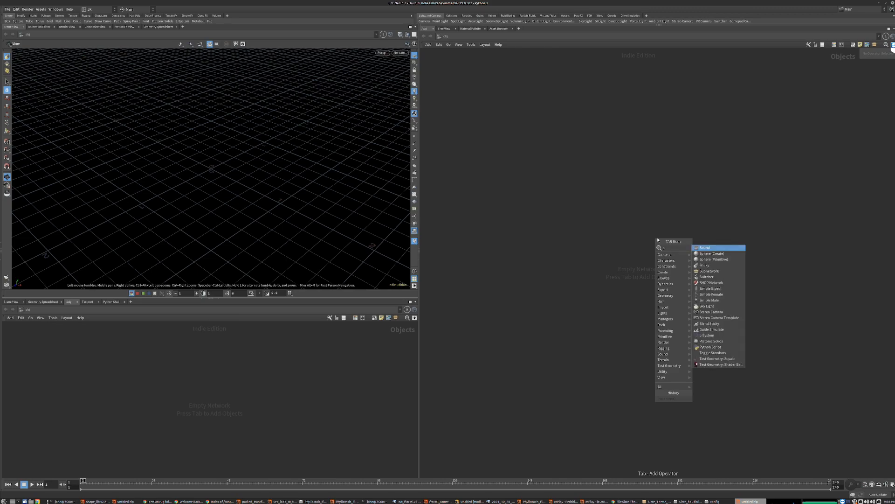
left_click(709, 300)
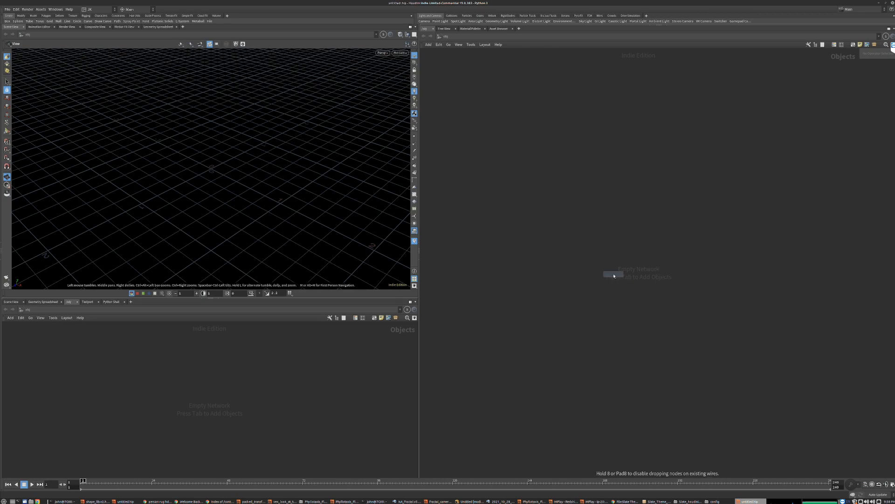
left_click(613, 274)
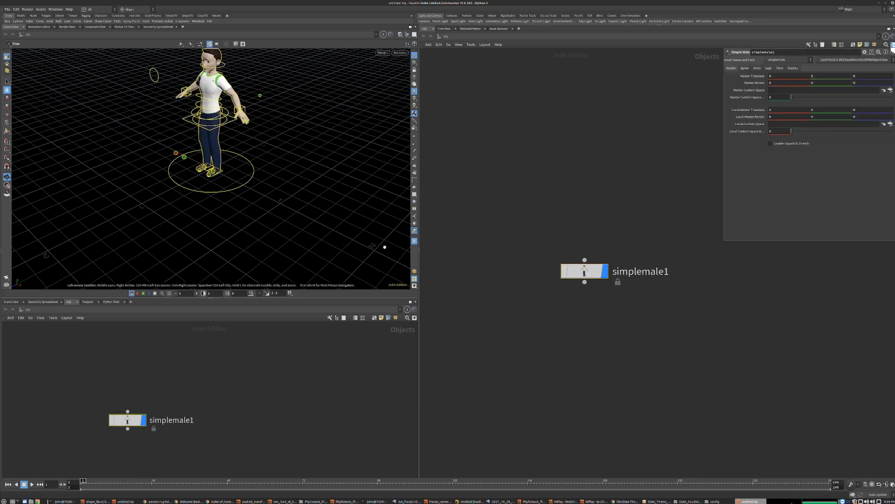
key("g")
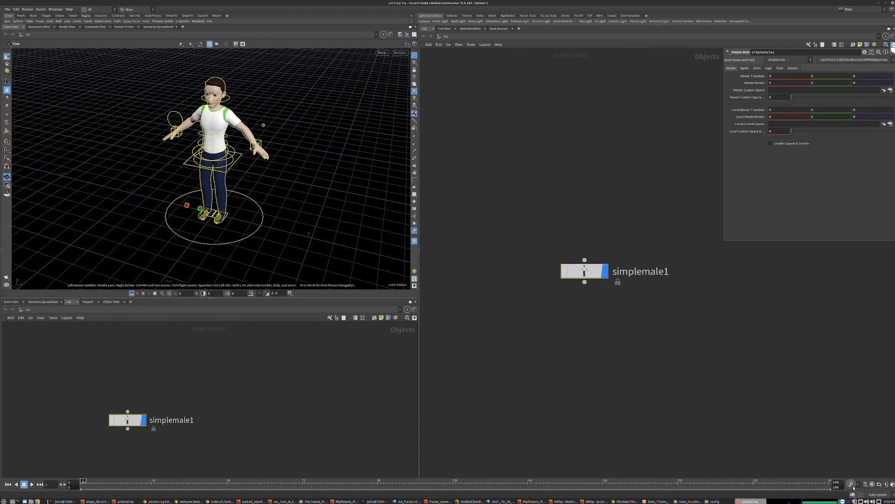
Step: Review the General User Interface preferences, cancel the dialog, and deselect the character in the viewport
left_click(17, 9)
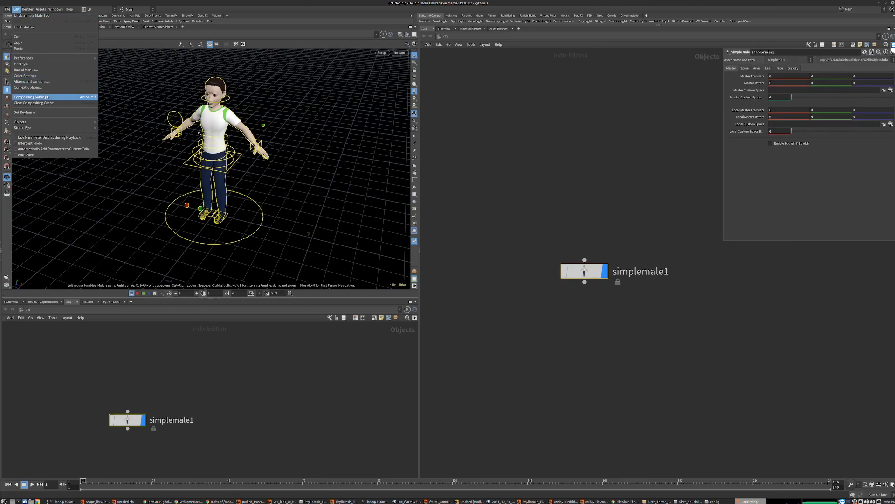
mouse_move(80, 60)
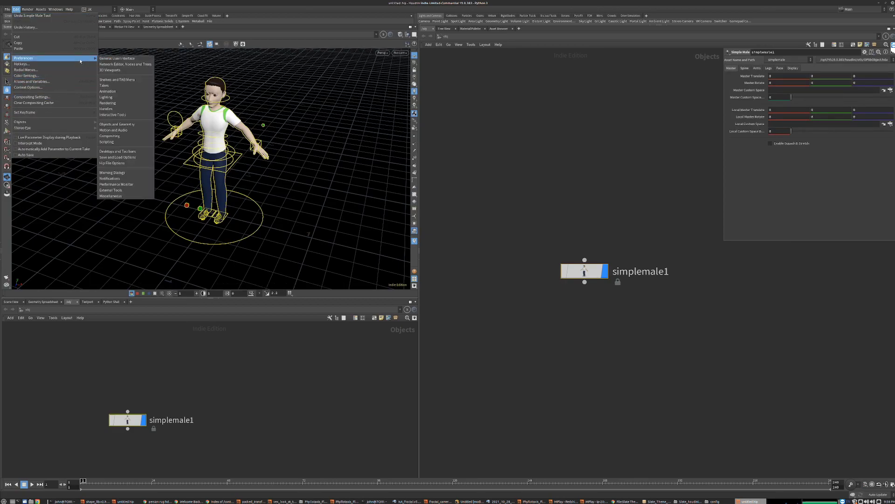
left_click(117, 58)
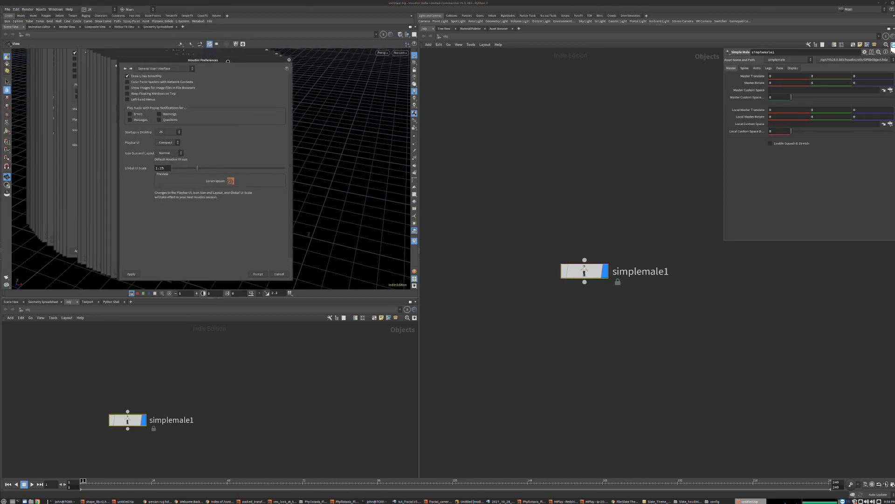
left_click_drag(228, 61, 196, 163)
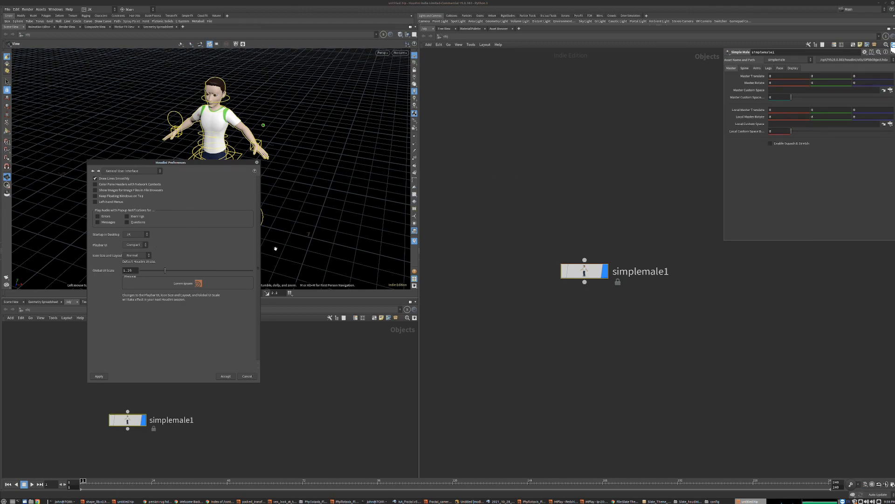
left_click(248, 375)
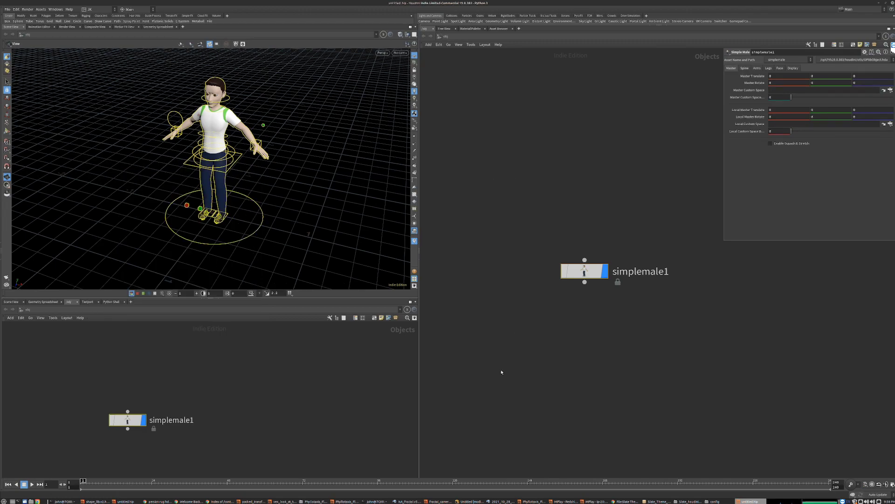
left_click(198, 273)
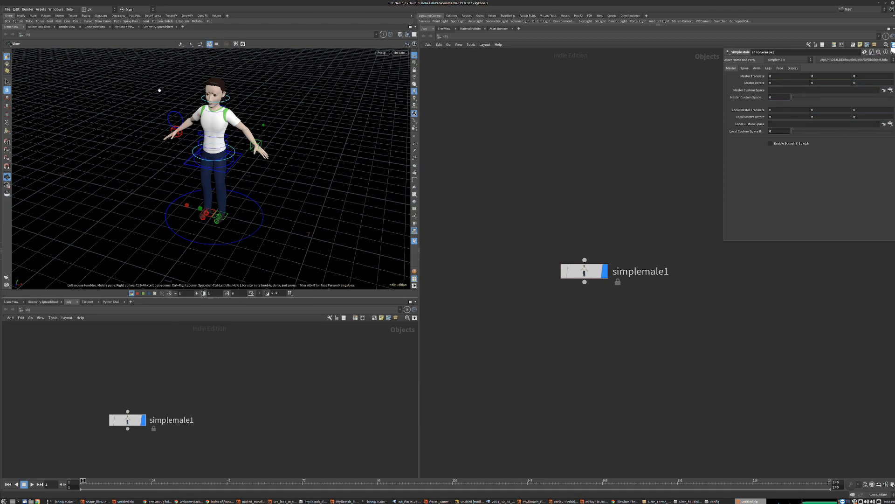
Step: Inspect the character in a new floating panel with an added Scene View tab, and close the panel
left_click(55, 9)
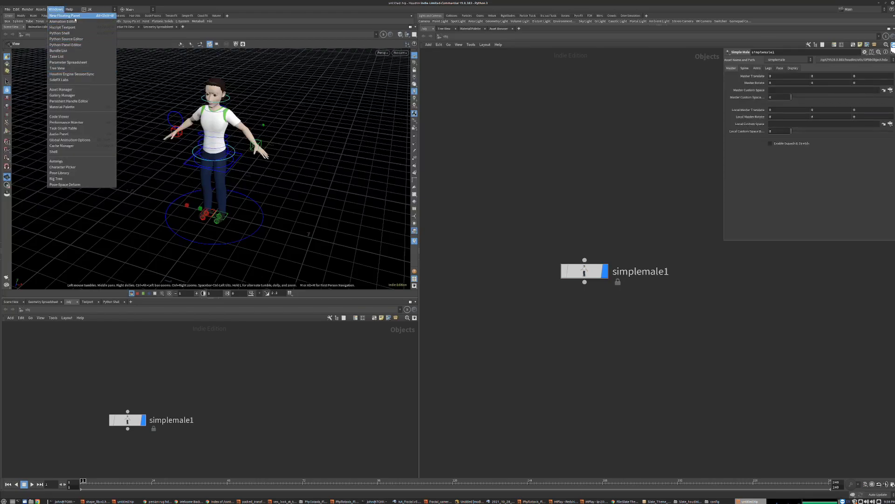
left_click(74, 15)
left_click_drag(134, 4, 602, 102)
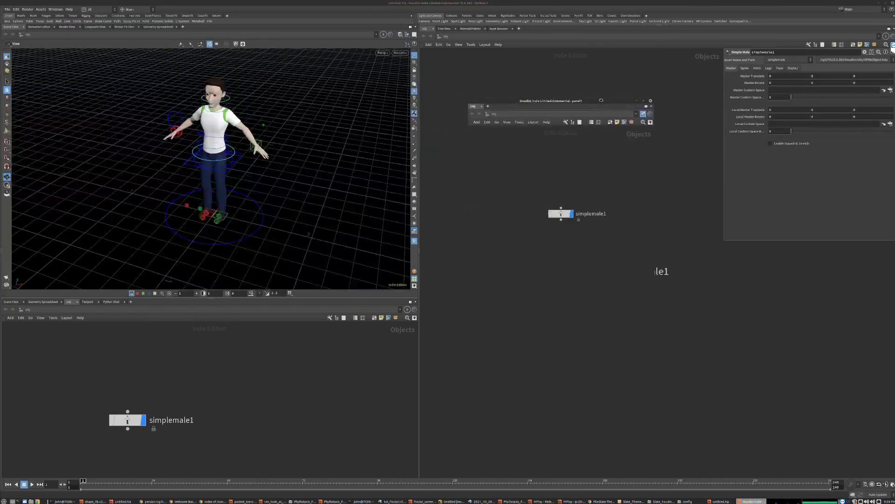
left_click(487, 106)
mouse_move(506, 118)
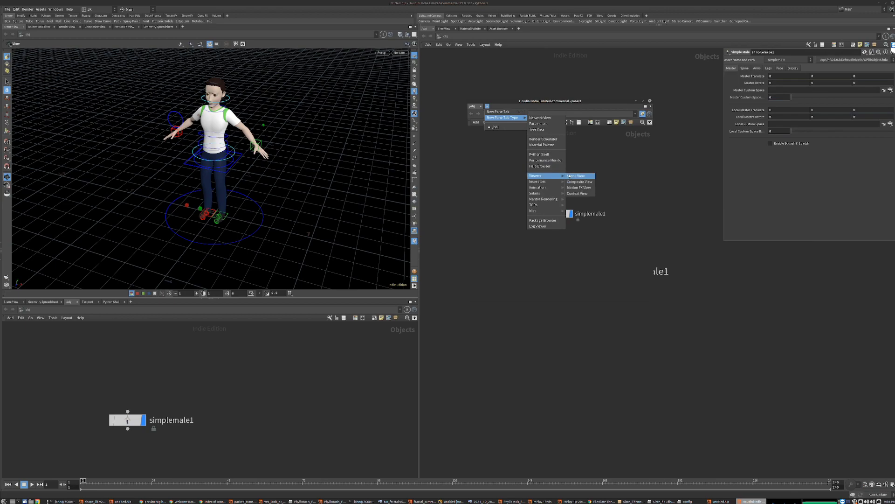
left_click(577, 175)
left_click_drag(581, 101, 538, 58)
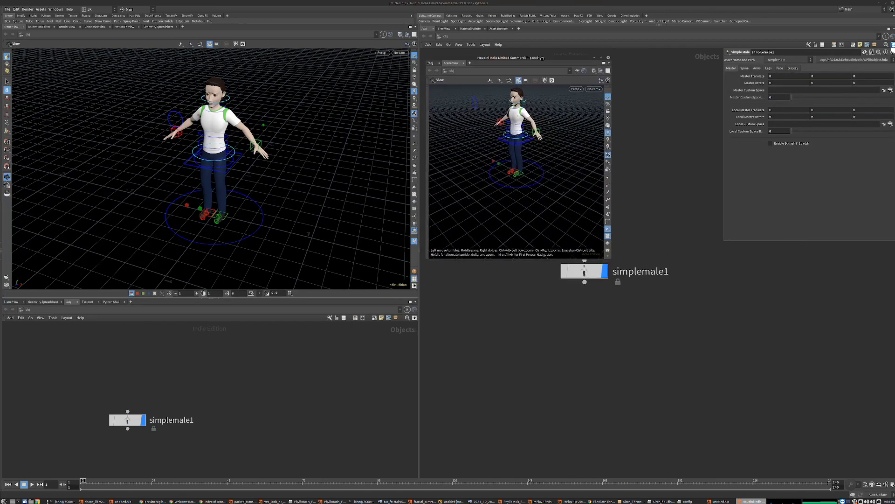
mouse_move(527, 140)
left_mouse_down()
mouse_move(528, 167)
mouse_move(526, 143)
left_mouse_up()
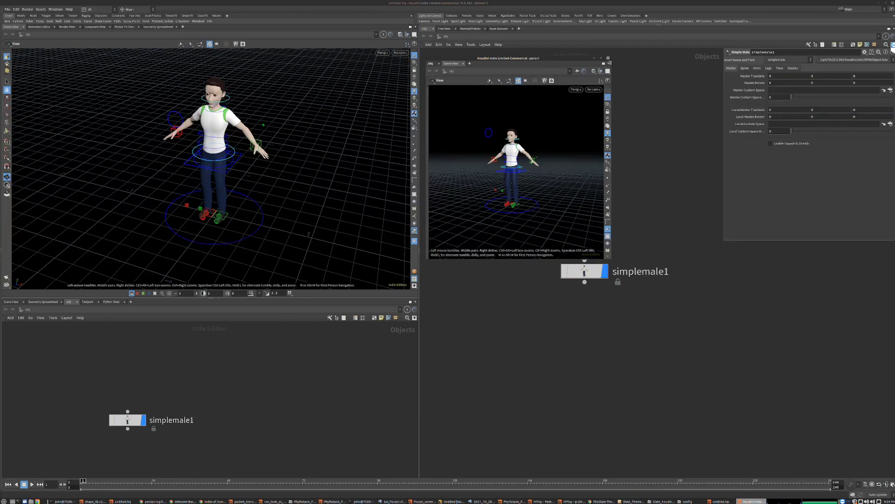
left_click(608, 57)
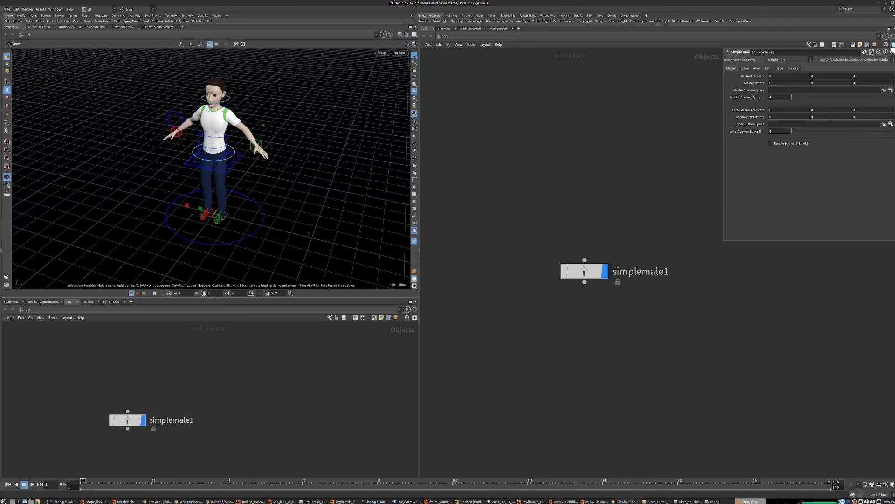
Step: Switch to Chrome, go back to the Customizing the Houdini Interface wiki page, and read its theme, desktop layout and node shape sections
left_click(625, 502)
left_click(187, 137)
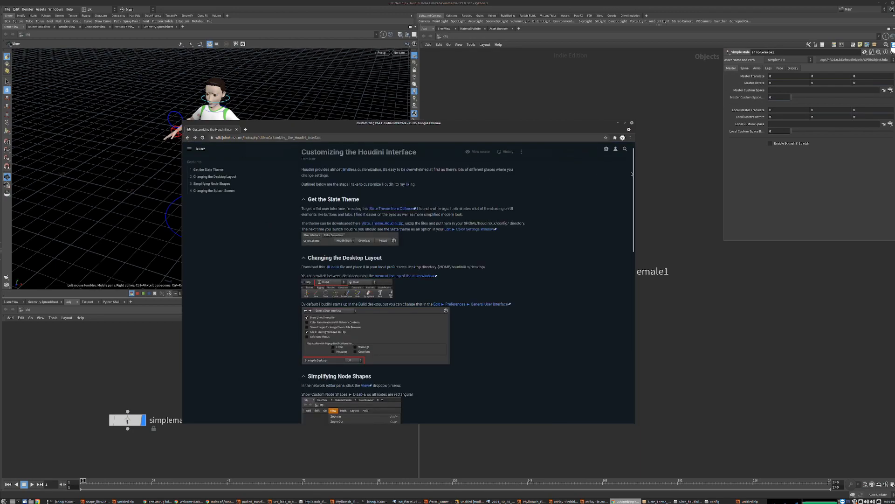
scroll(634, 181, "down", 1)
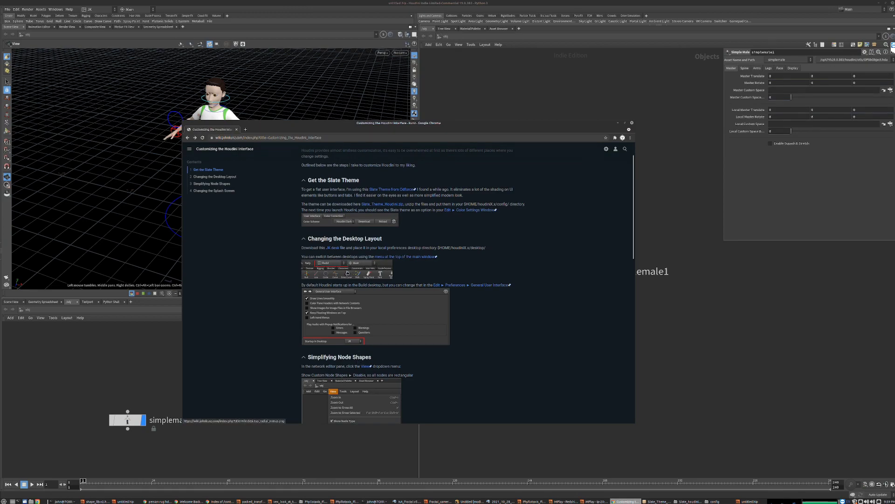
scroll(344, 315, "down", 1)
scroll(344, 315, "down", 1)
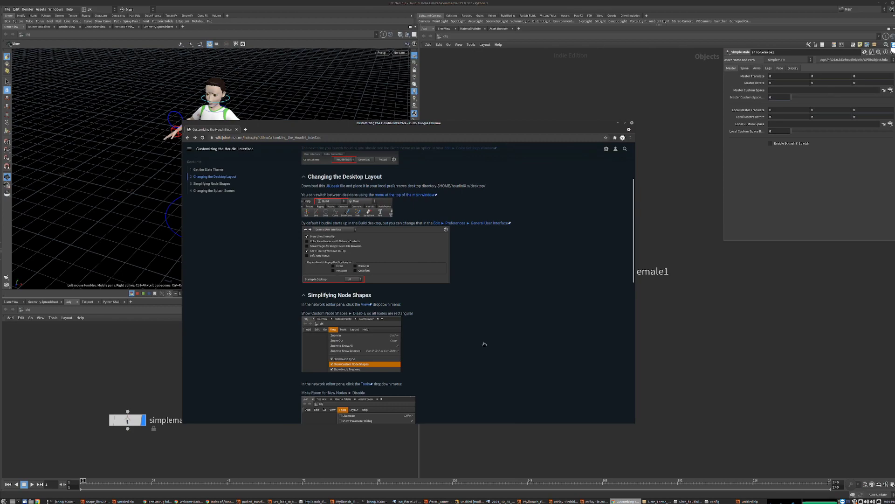
scroll(285, 389, "down", 7)
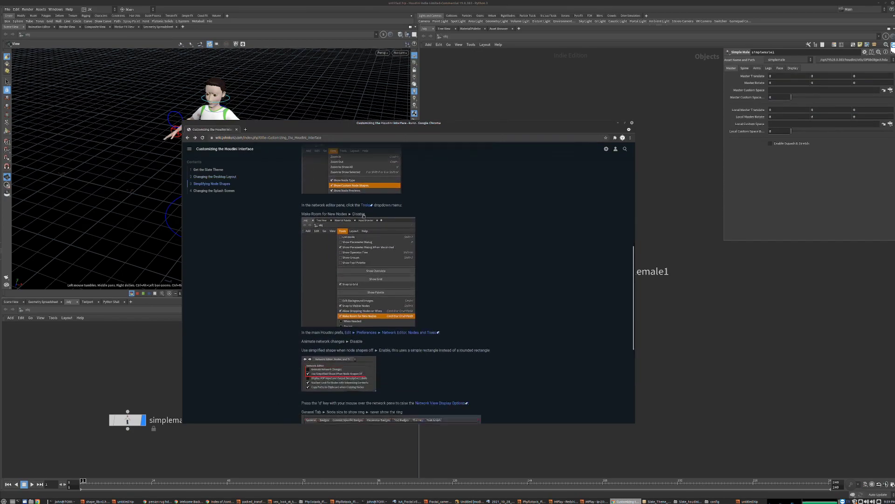
scroll(373, 227, "down", 3)
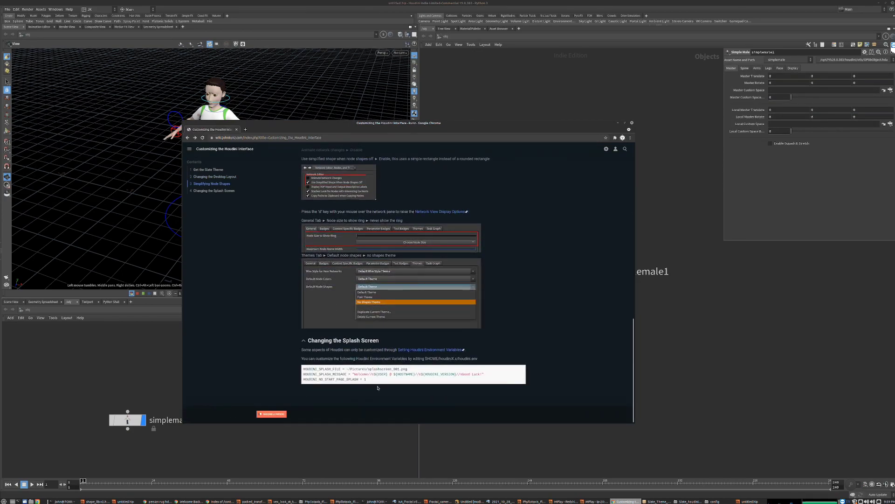
Step: Examine the splash screen environment variables on the wiki page and revisit the node shape simplification instructions
left_click_drag(378, 383, 289, 370)
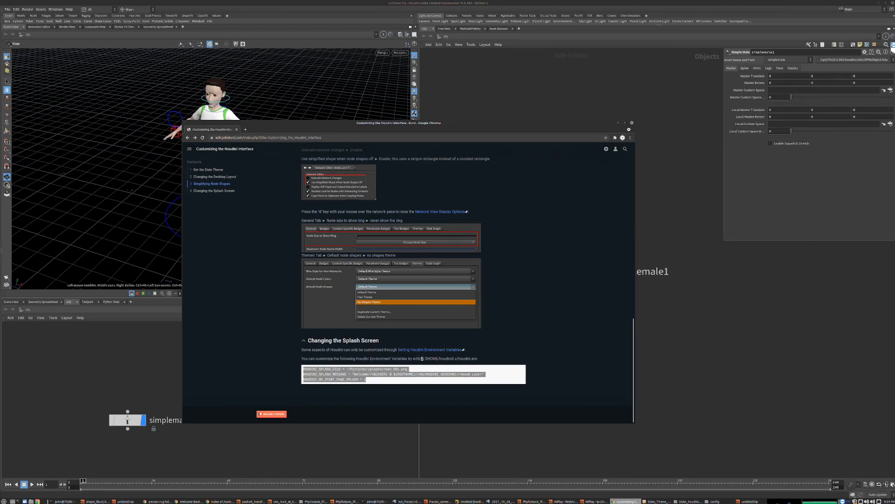
left_click(388, 375)
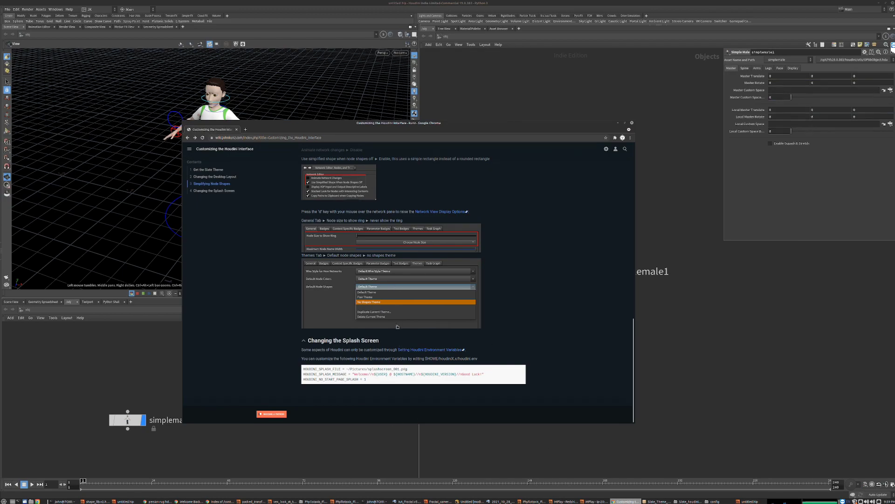
scroll(542, 384, "up", 8)
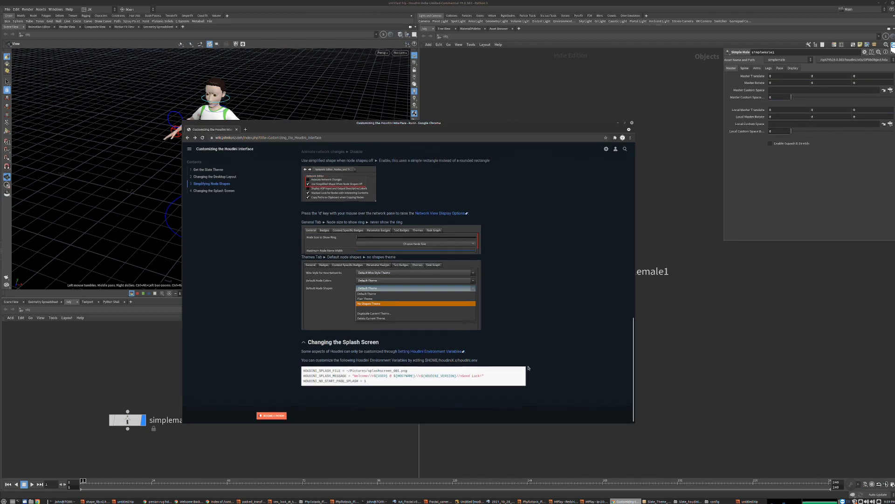
scroll(456, 343, "up", 4)
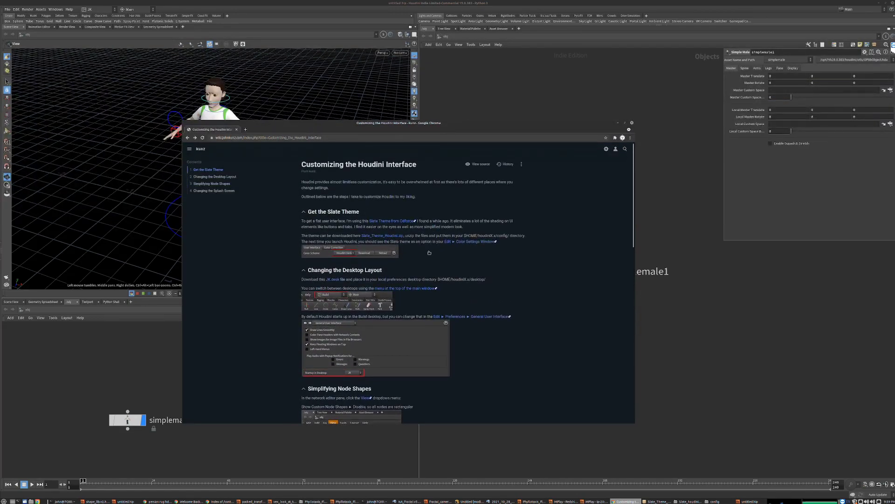
scroll(429, 252, "down", 10)
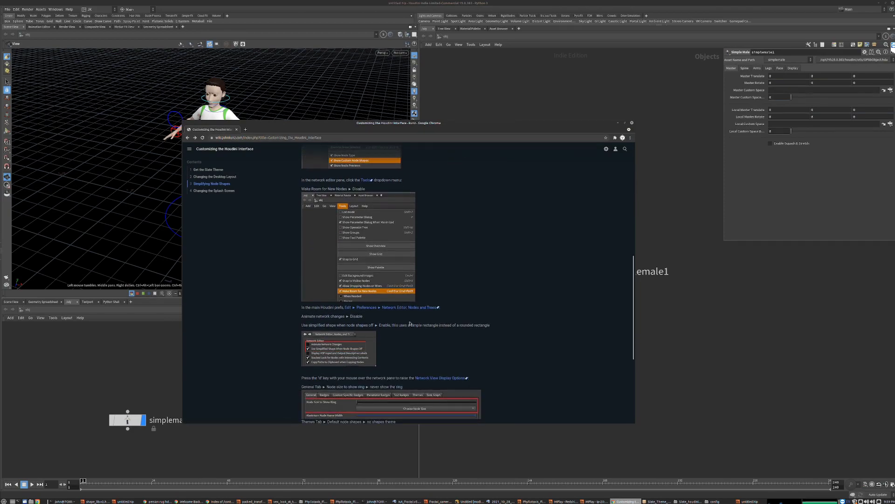